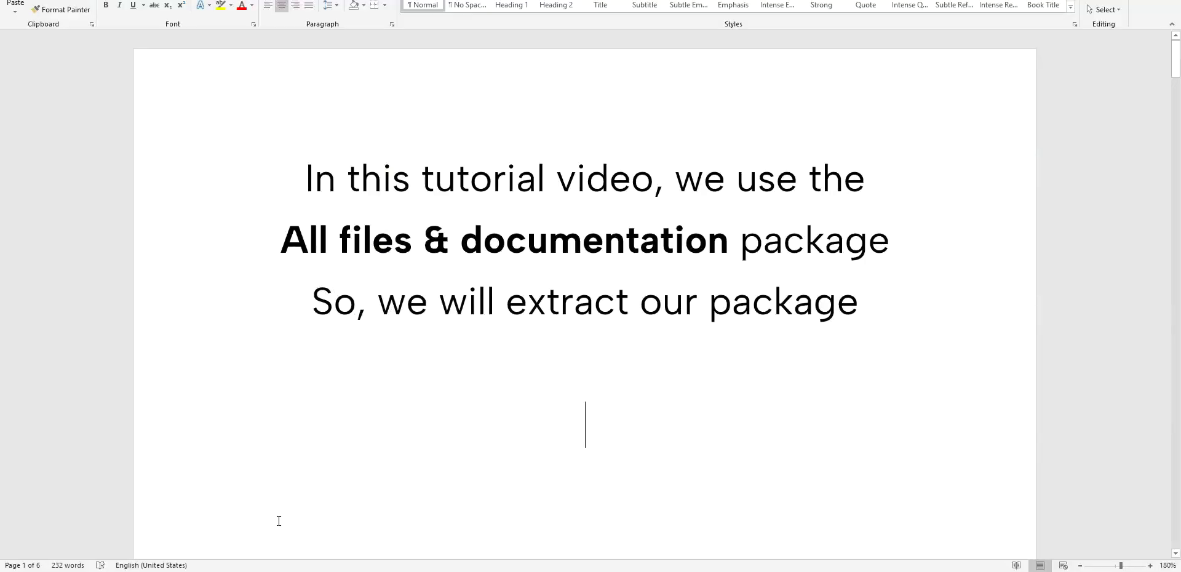
pyautogui.keyDown('shift'); pyautogui.click(689, 239); pyautogui.keyUp('shift')
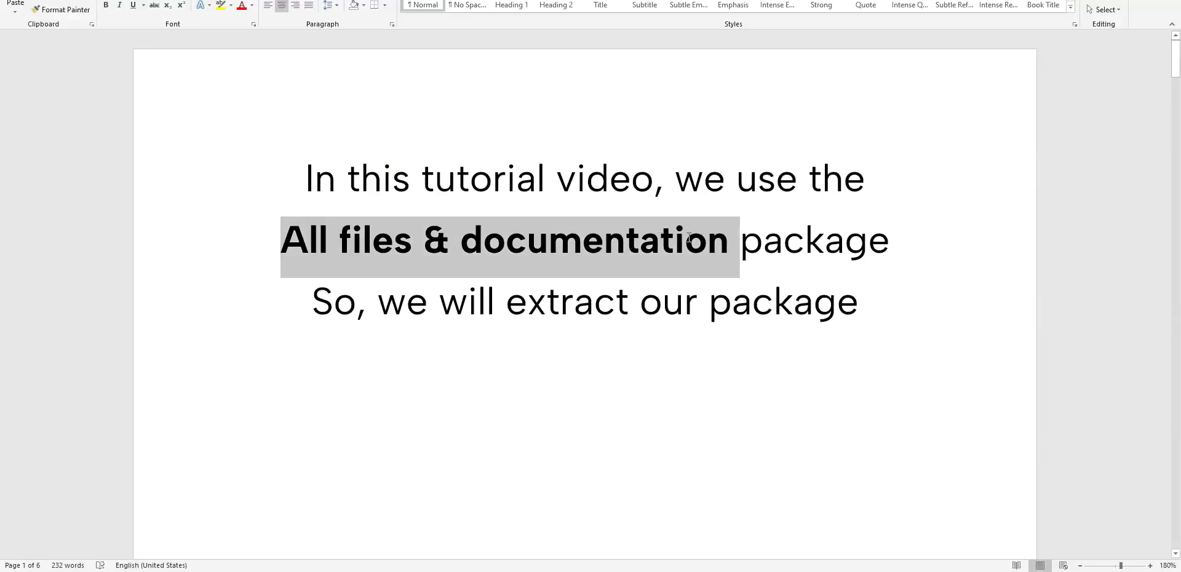
pyautogui.click(567, 383)
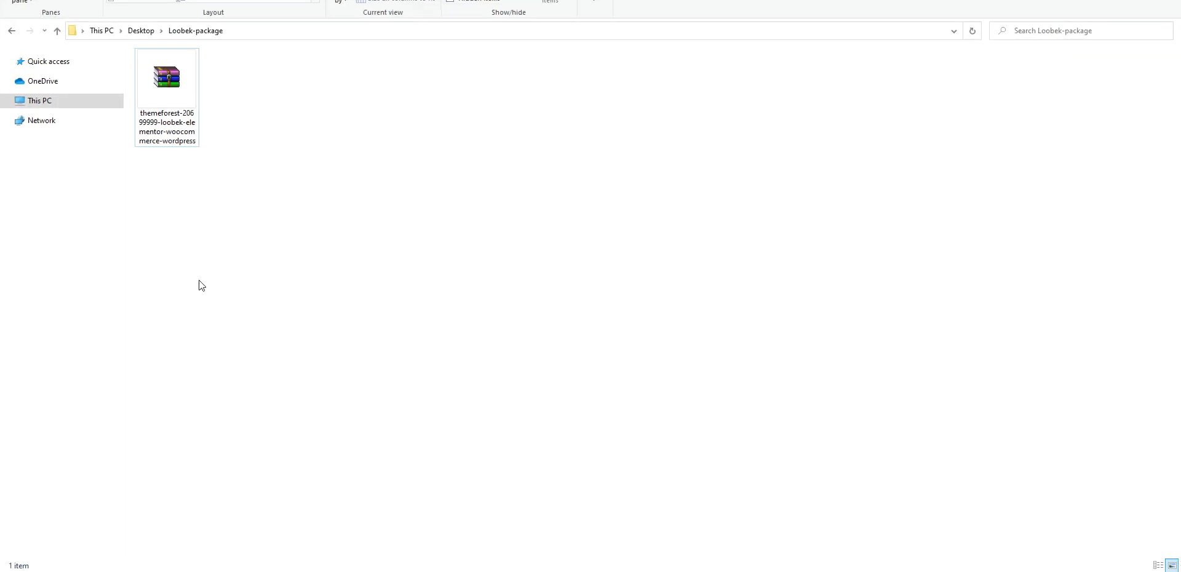
# Extract the themeforest-20699999-loobek-elementor-woocommerce-wordpress archive in the Loobek-package folder and open the extracted folder to find the theme archives.
pyautogui.click(183, 75)
pyautogui.rightClick(183, 75)
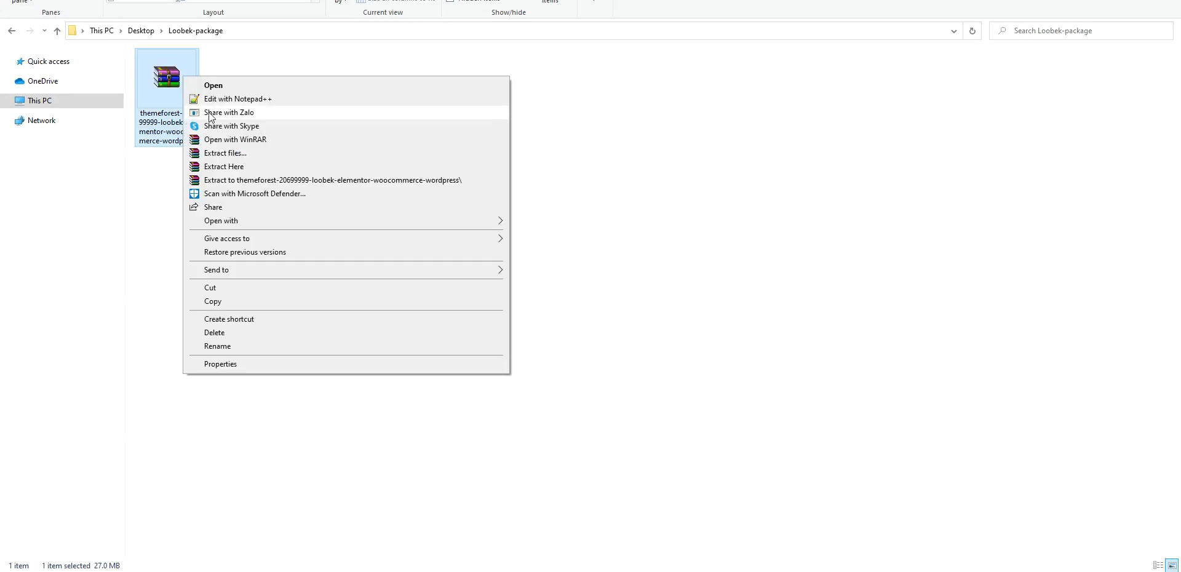
pyautogui.click(243, 164)
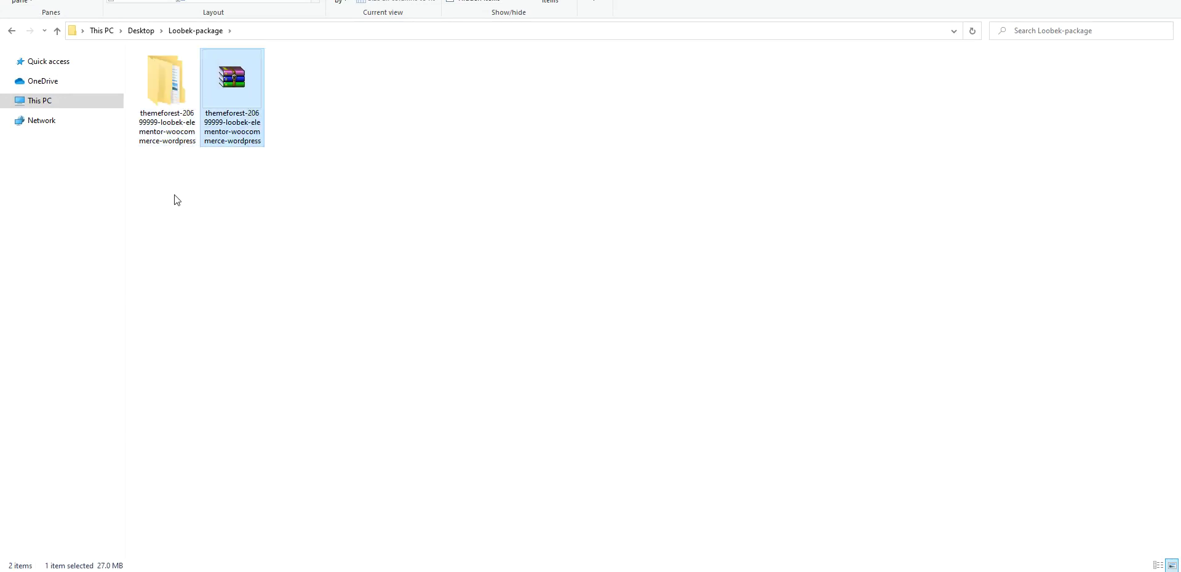
pyautogui.doubleClick(185, 76)
pyautogui.click(167, 84)
pyautogui.click(163, 97)
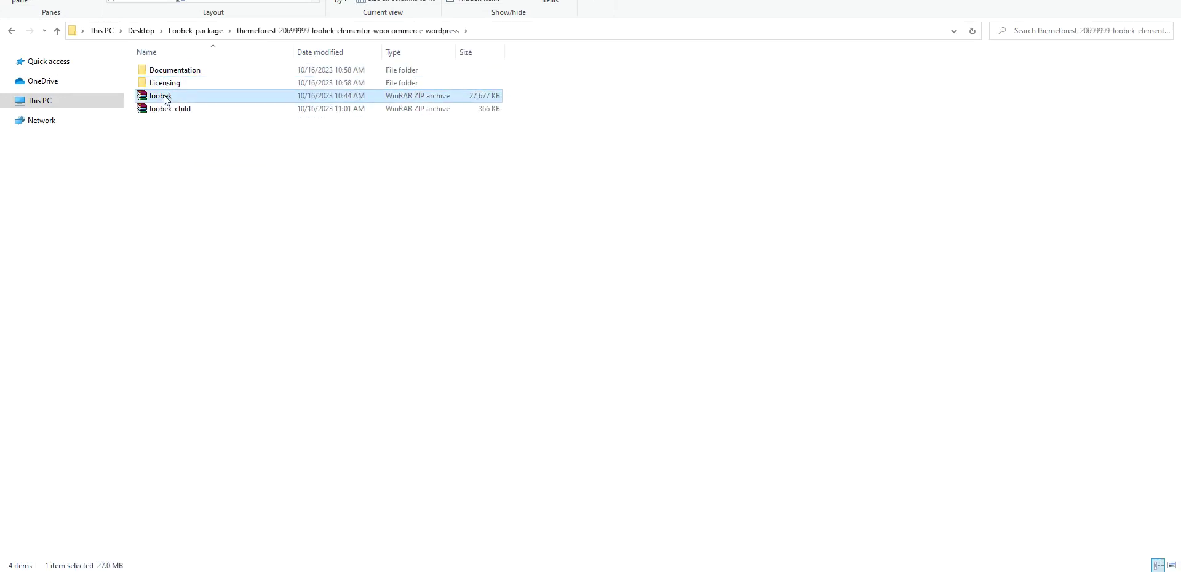
pyautogui.click(167, 110)
pyautogui.click(231, 203)
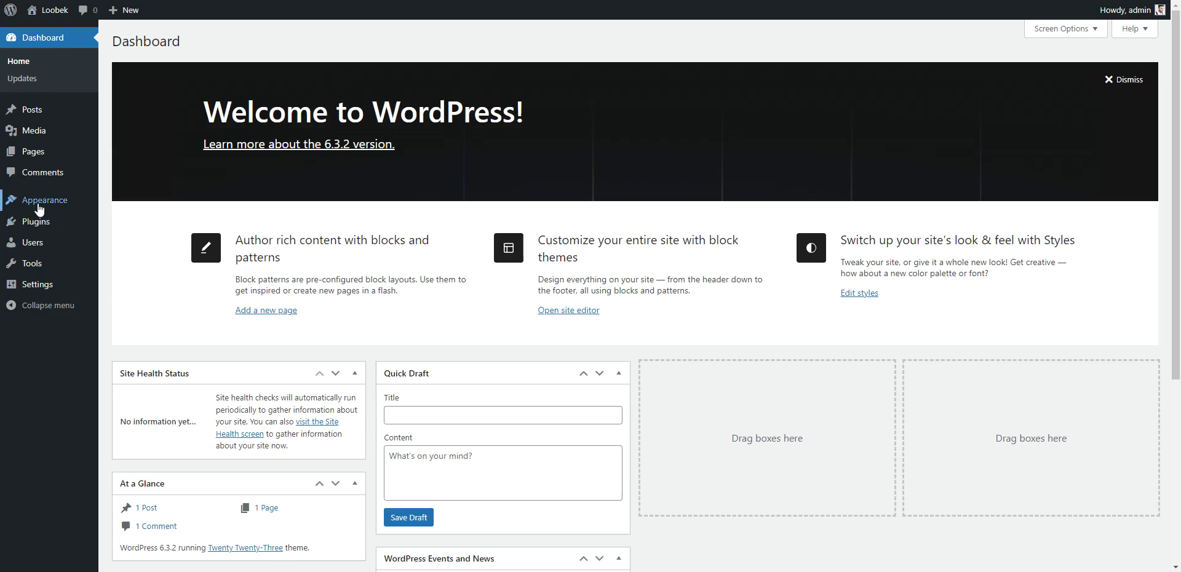
# In the WordPress admin, upload and install the theme from loobek.zip and activate it.
pyautogui.moveTo(59, 200)
pyautogui.click(142, 209)
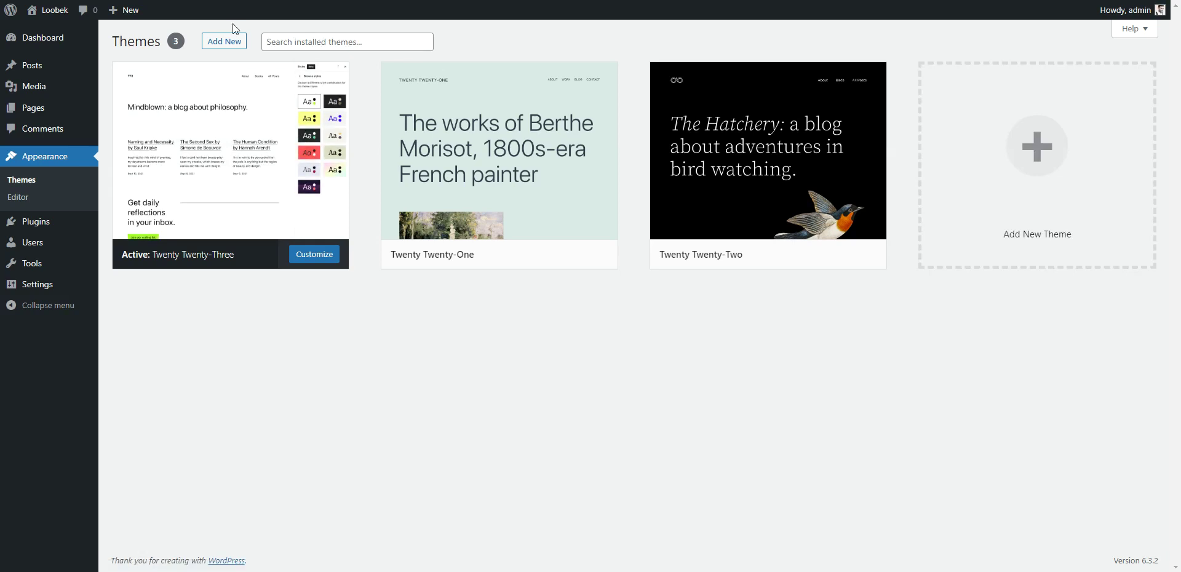
pyautogui.click(229, 43)
pyautogui.click(220, 43)
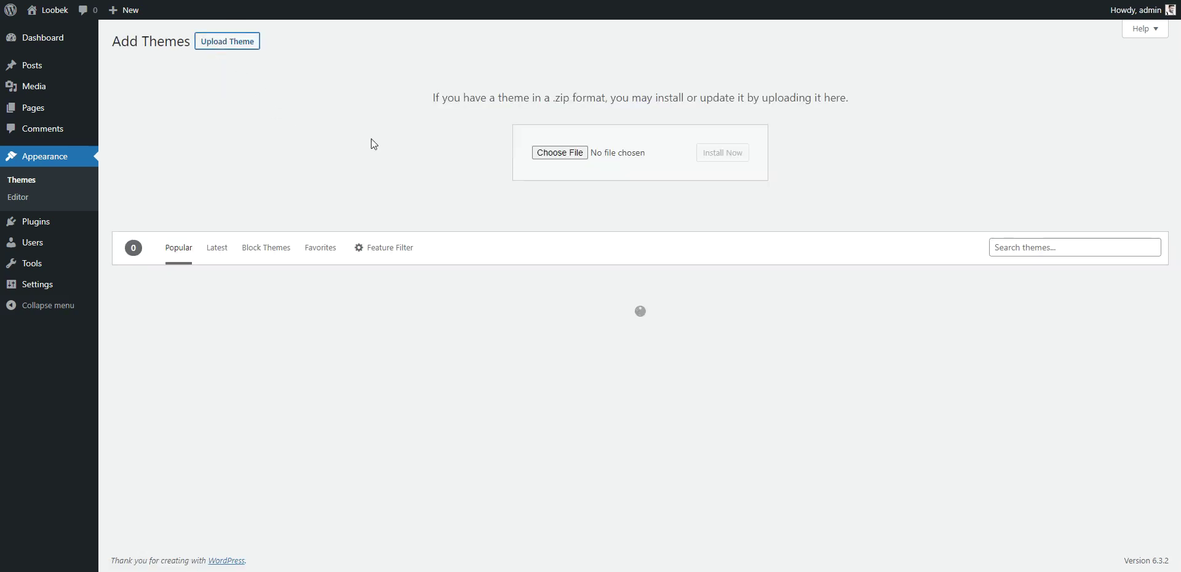
pyautogui.click(560, 154)
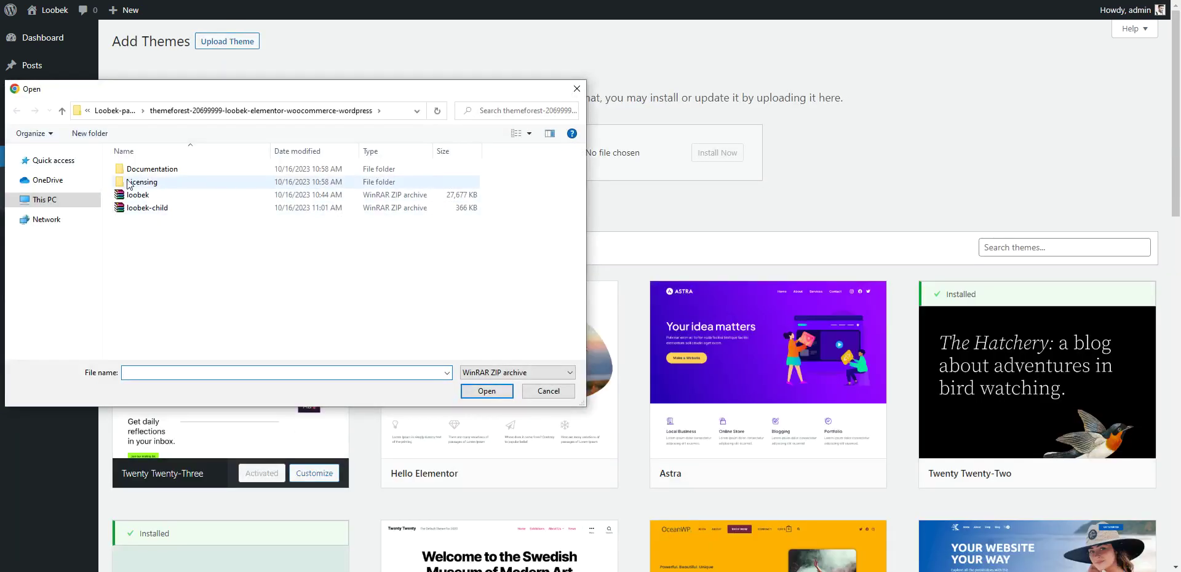
pyautogui.click(137, 194)
pyautogui.click(487, 391)
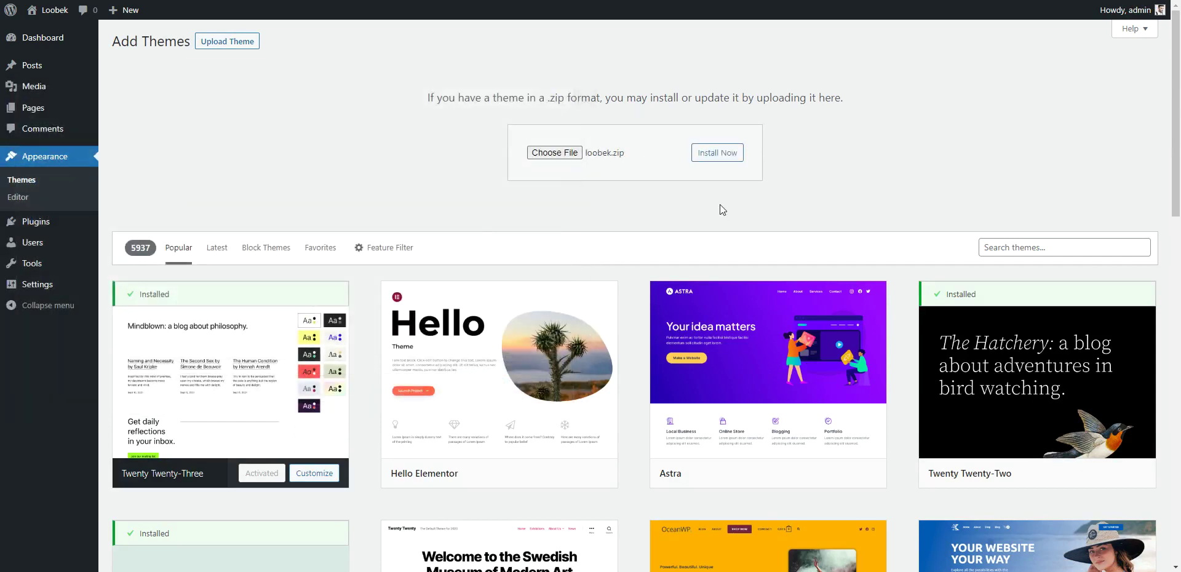
pyautogui.click(724, 162)
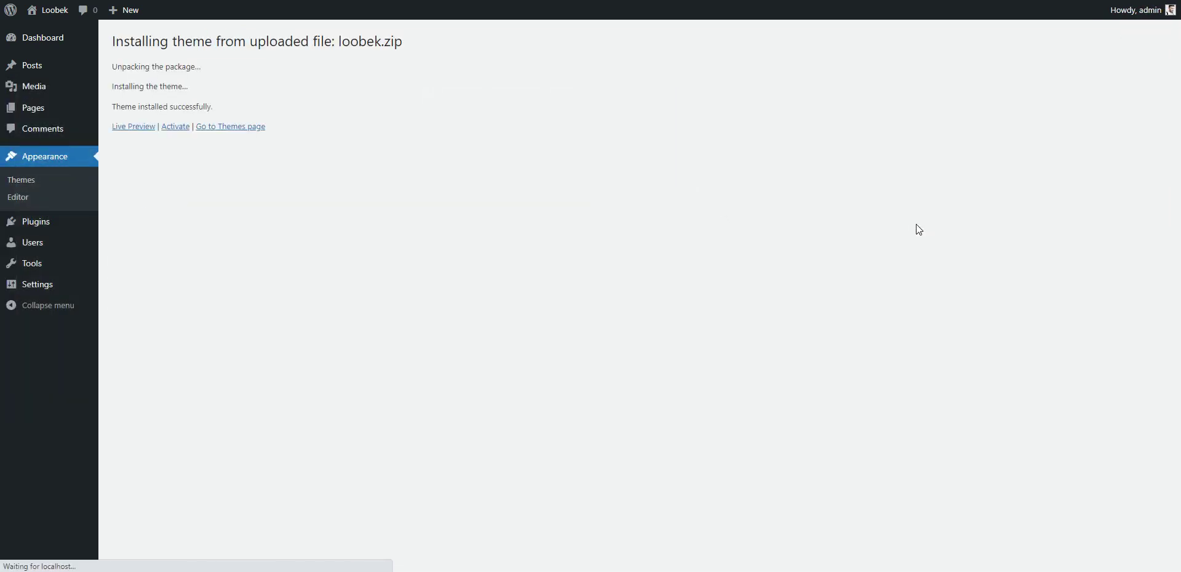
pyautogui.click(176, 127)
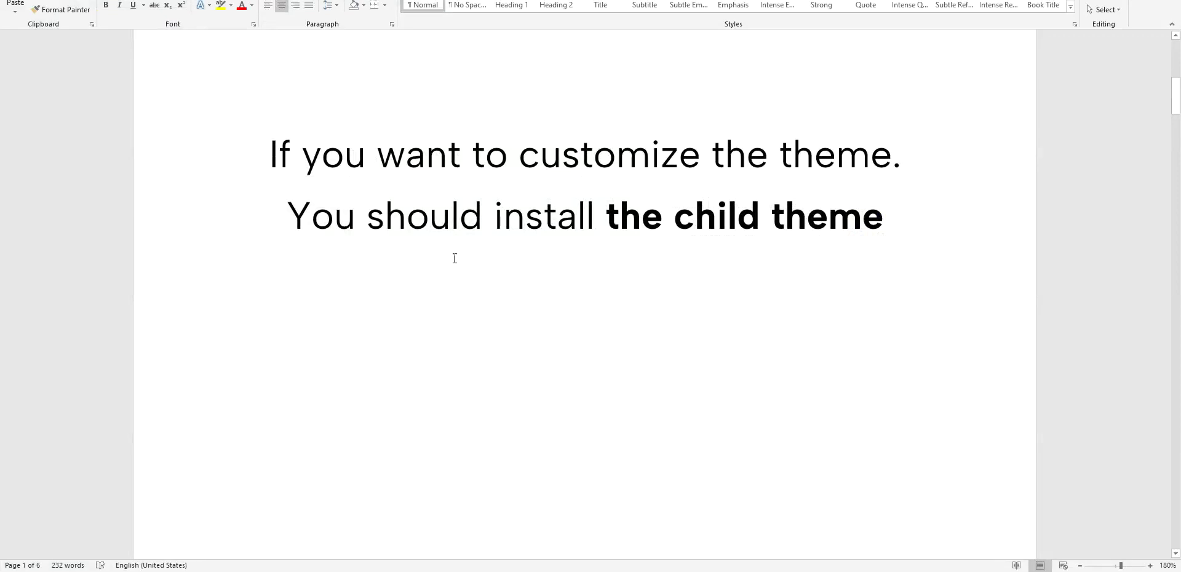
# Read the note about installing the child theme and locate the loobek-child archive in the extracted package folder.
pyautogui.moveTo(532, 155); pyautogui.dragTo(684, 159)
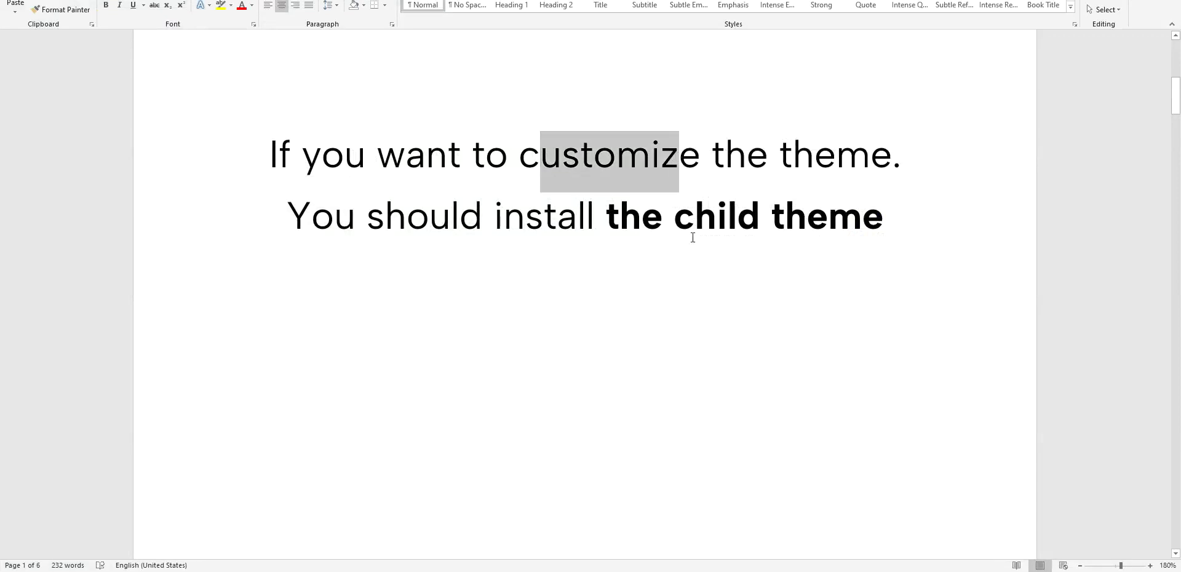
pyautogui.moveTo(634, 217); pyautogui.dragTo(884, 220)
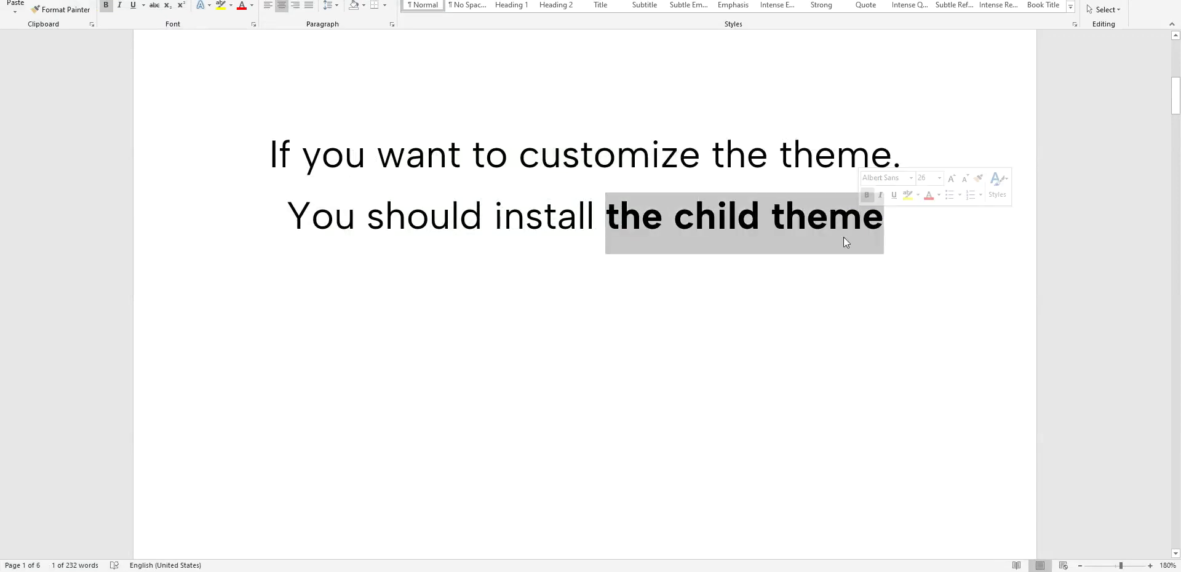
pyautogui.click(500, 445)
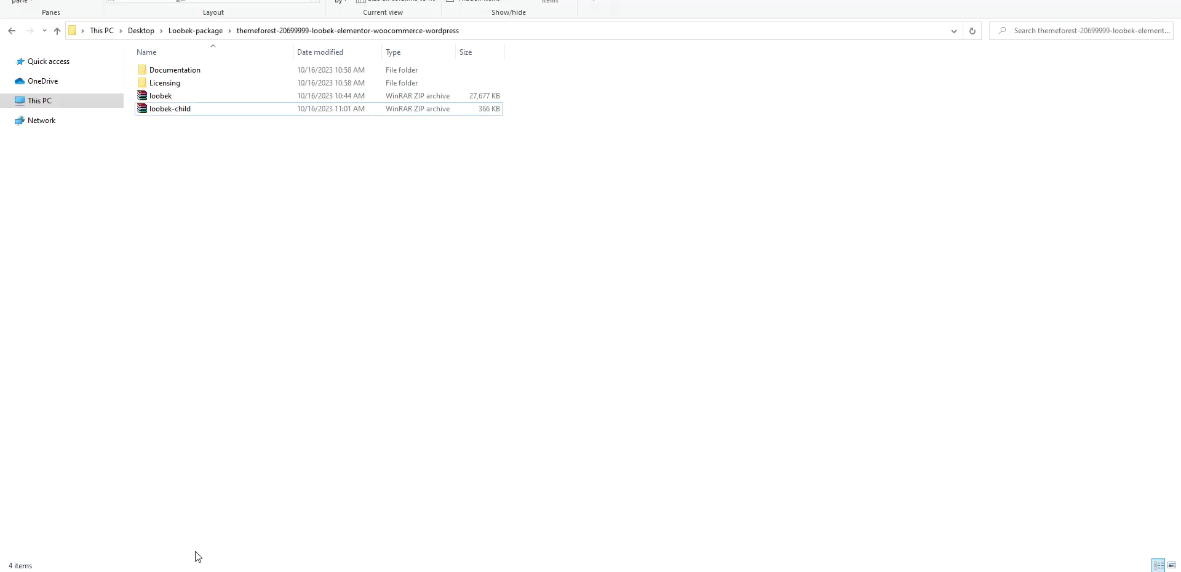
pyautogui.click(177, 111)
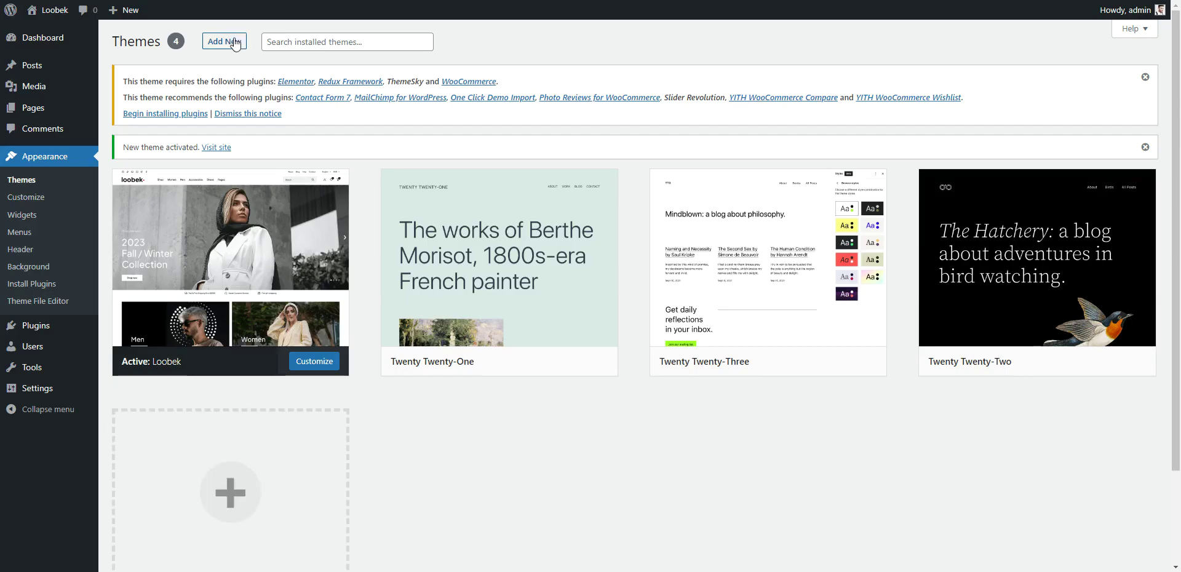
# In the WordPress admin, upload and install the child theme from loobek-child.zip and activate it.
pyautogui.click(234, 43)
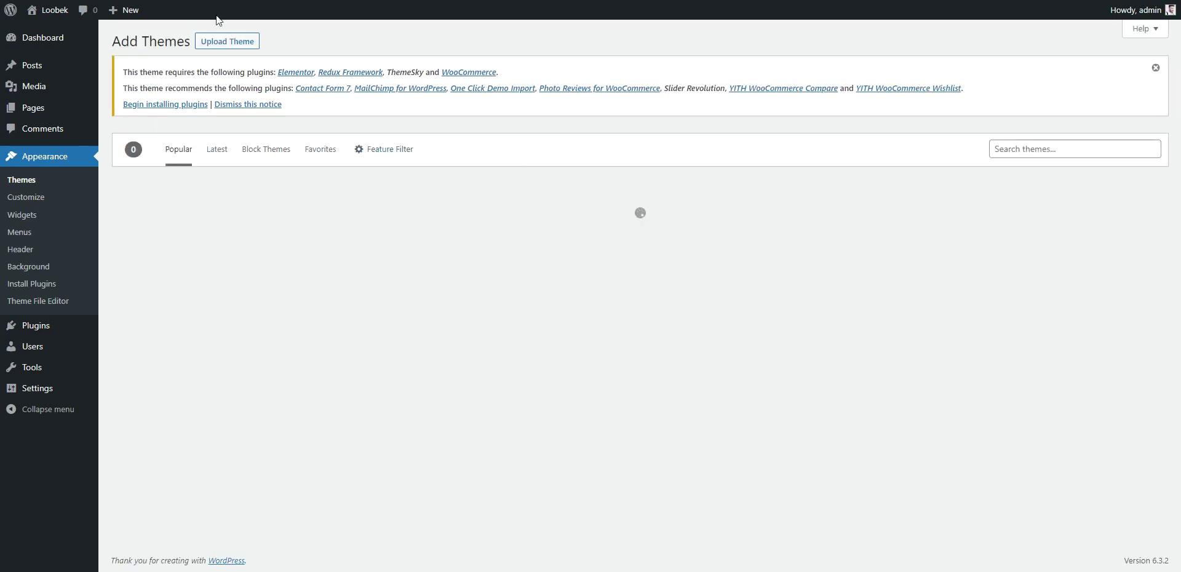
pyautogui.click(227, 42)
pyautogui.click(561, 226)
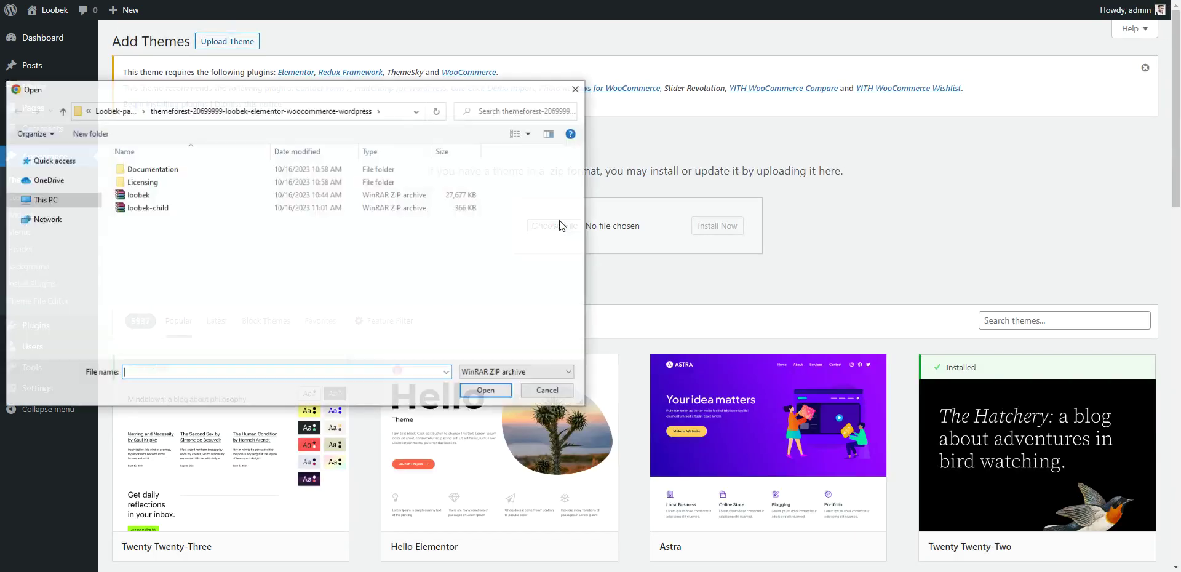
pyautogui.doubleClick(141, 208)
pyautogui.click(740, 227)
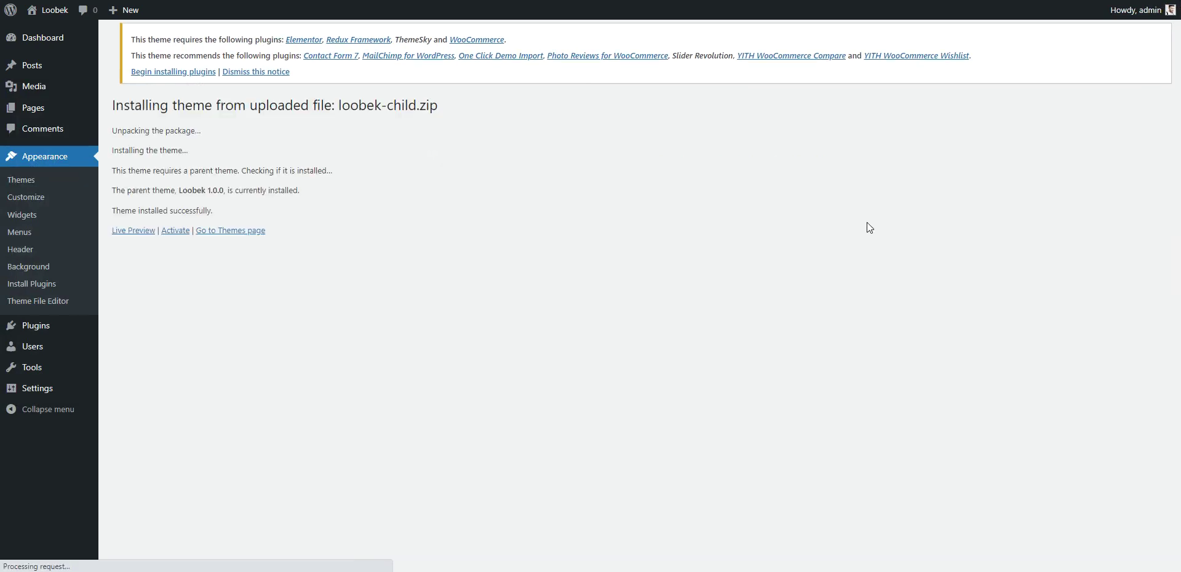
pyautogui.click(174, 230)
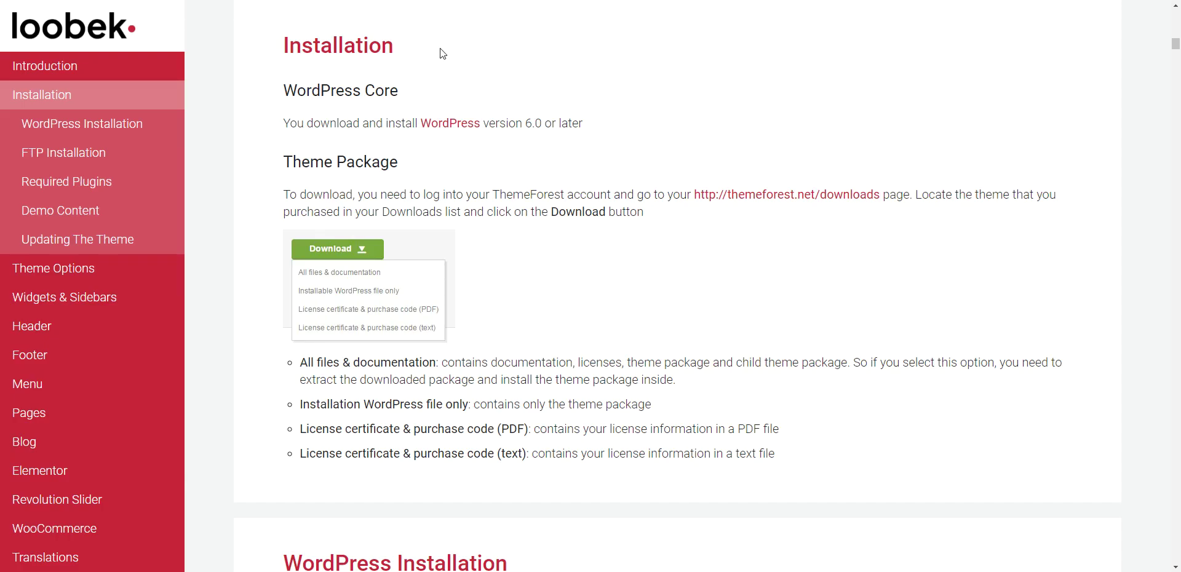
# Check the Required Plugins section of the Loobek documentation for where the plugins are installed.
pyautogui.click(65, 188)
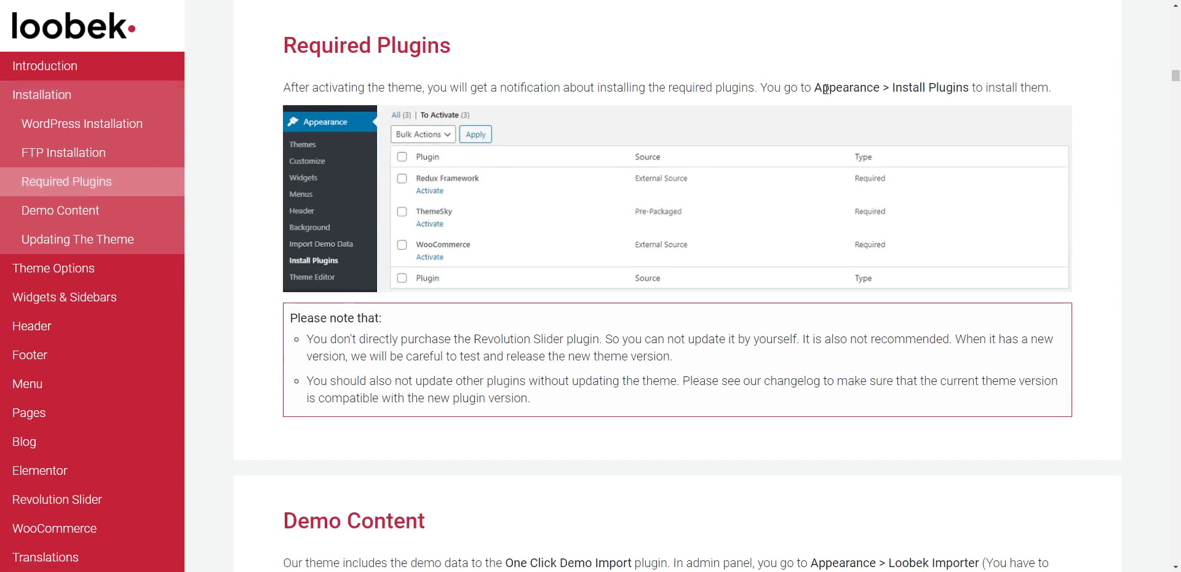
pyautogui.moveTo(817, 87); pyautogui.dragTo(963, 86)
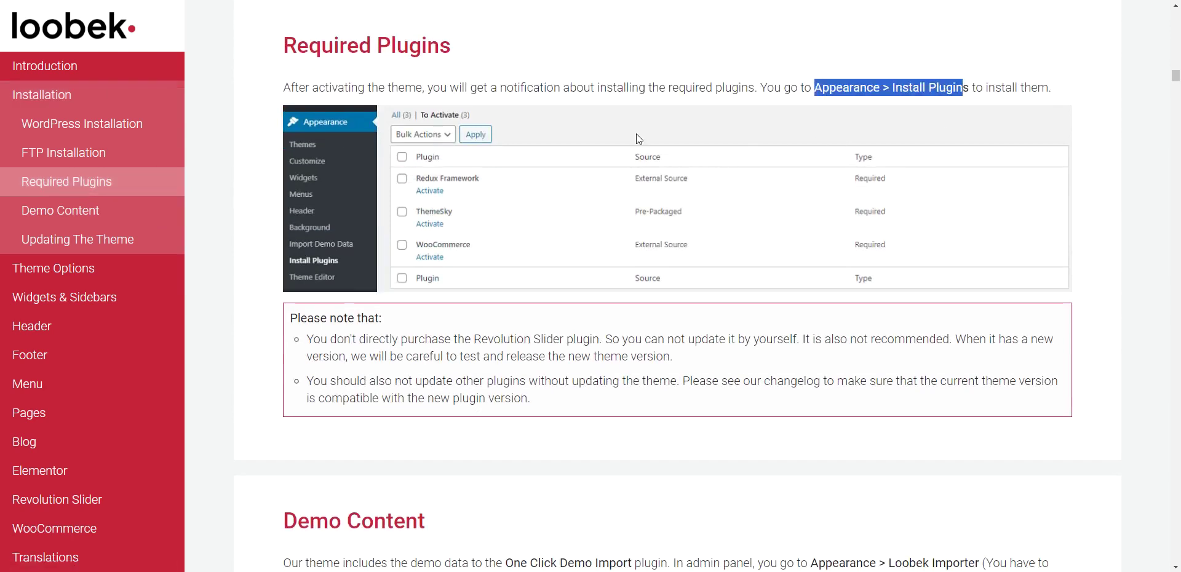
pyautogui.hotkey('ctrl', 'Tab')
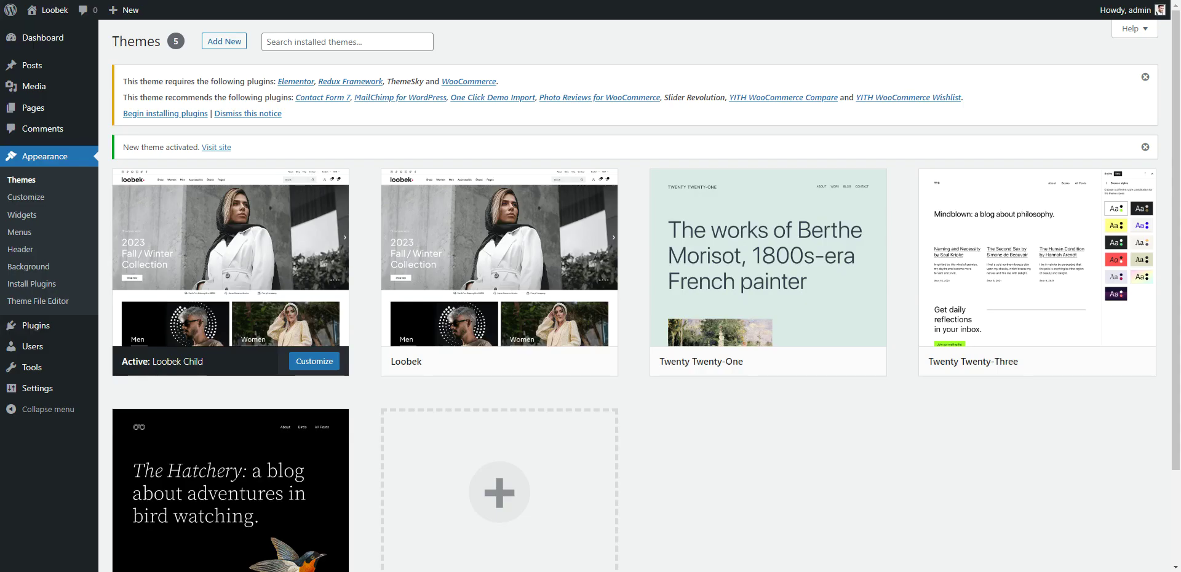
# Bulk-install all of the theme's required and recommended plugins.
pyautogui.click(21, 289)
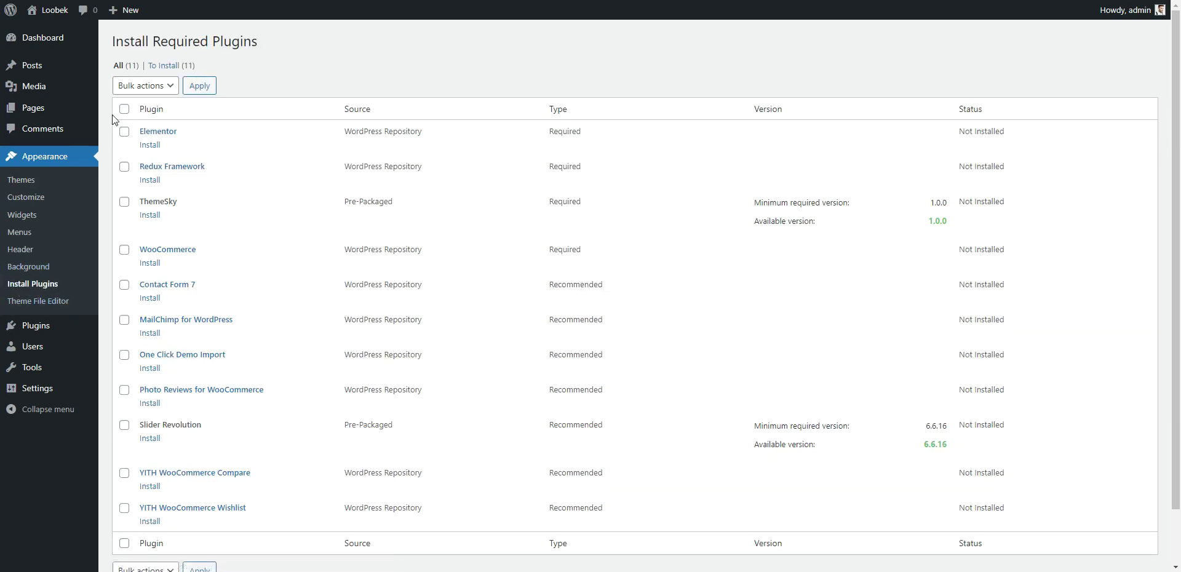
pyautogui.click(146, 85)
pyautogui.click(132, 111)
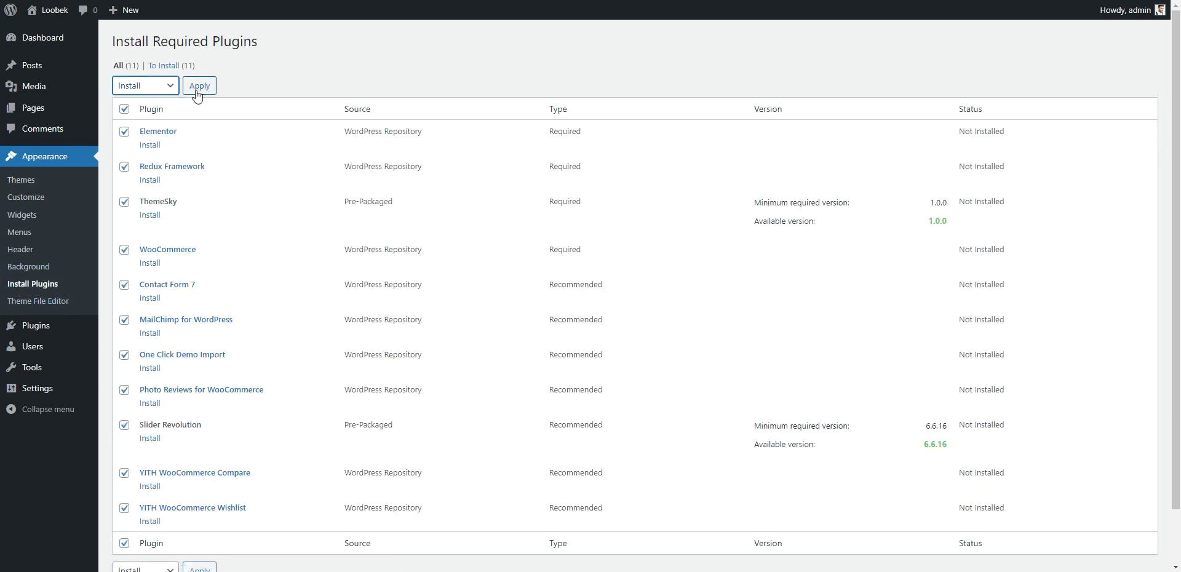
pyautogui.click(199, 86)
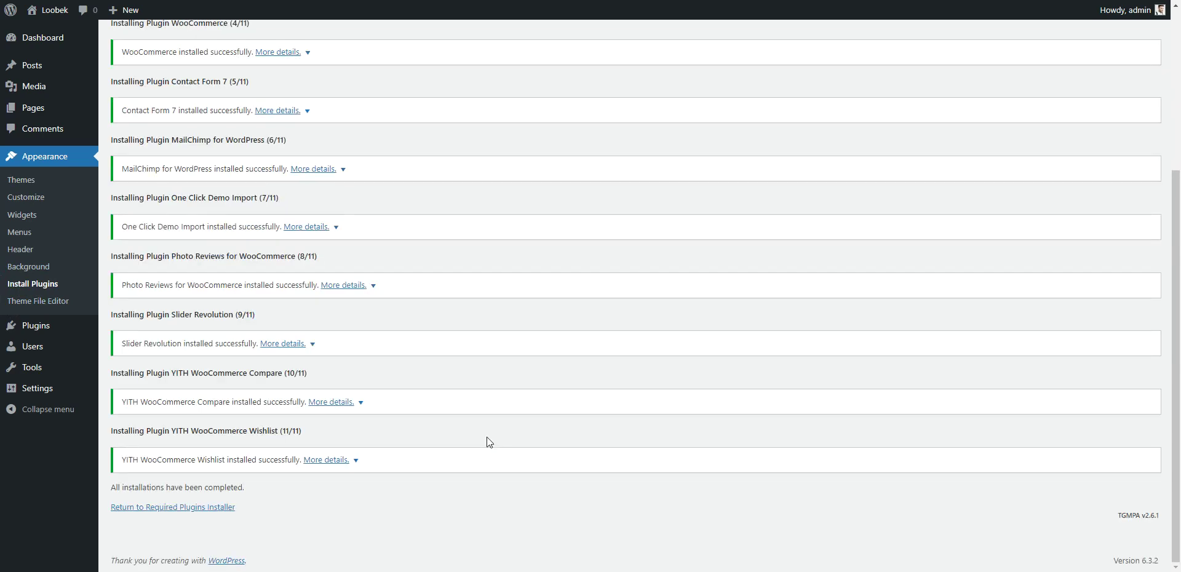
# Return to the required plugins list and bulk-activate all the installed plugins.
pyautogui.click(193, 509)
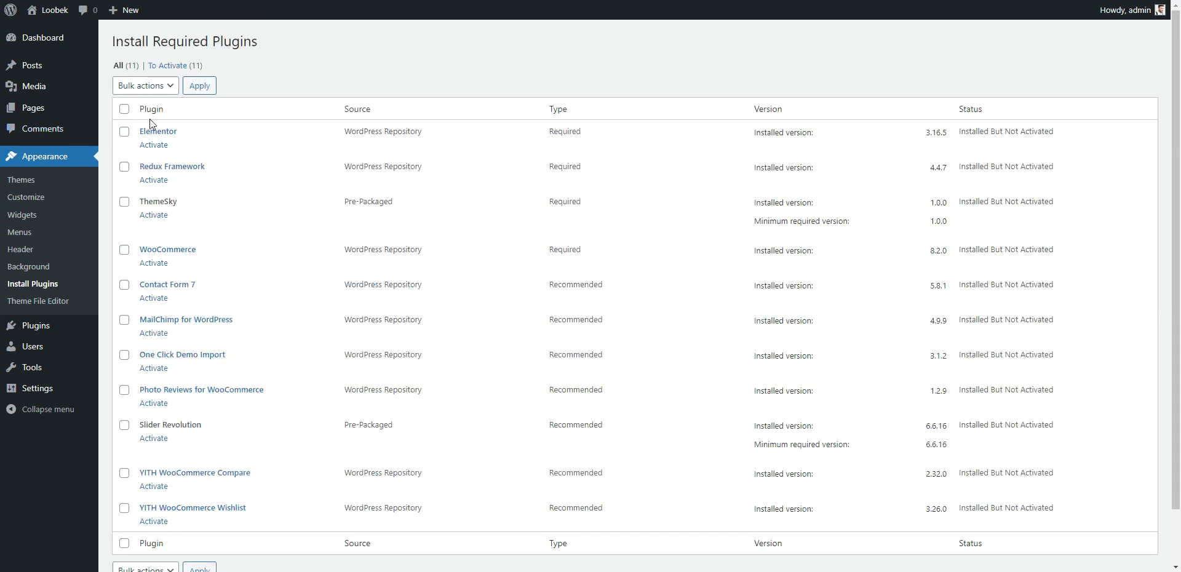
pyautogui.click(145, 90)
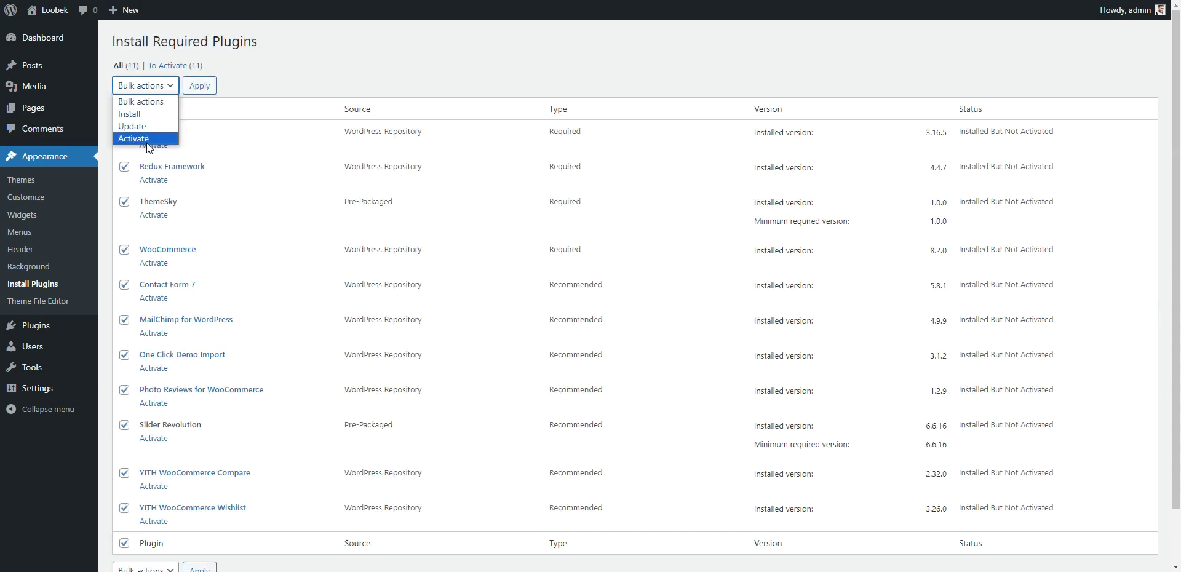
pyautogui.click(151, 138)
pyautogui.click(200, 86)
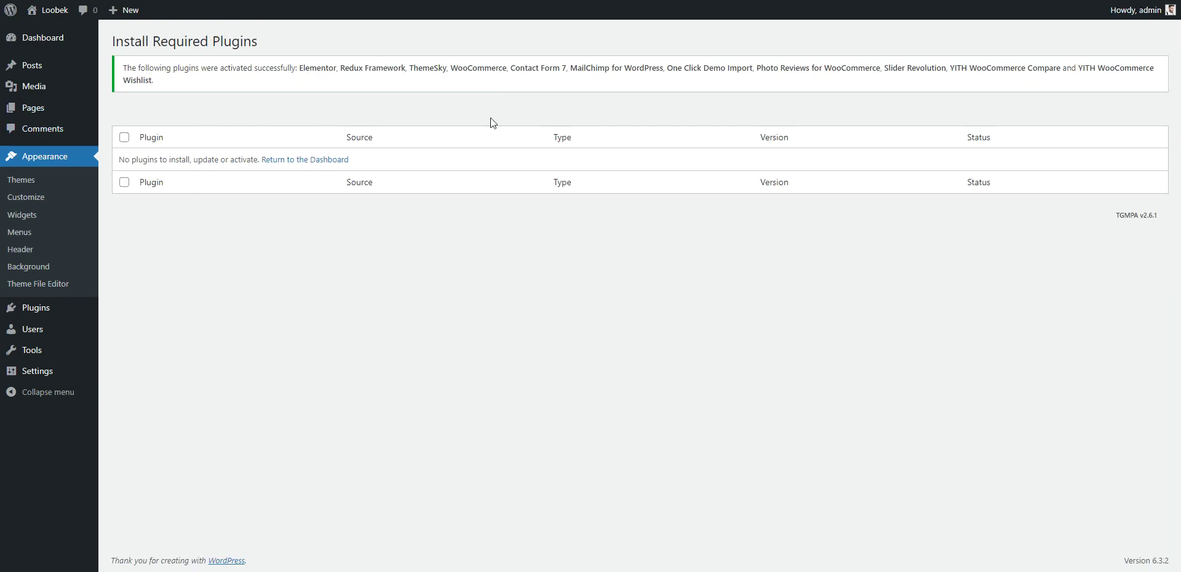
# Check the Demo Content section of the Loobek documentation for where the demo importer is found.
pyautogui.hotkey('alt', 'Tab')
pyautogui.click(91, 223)
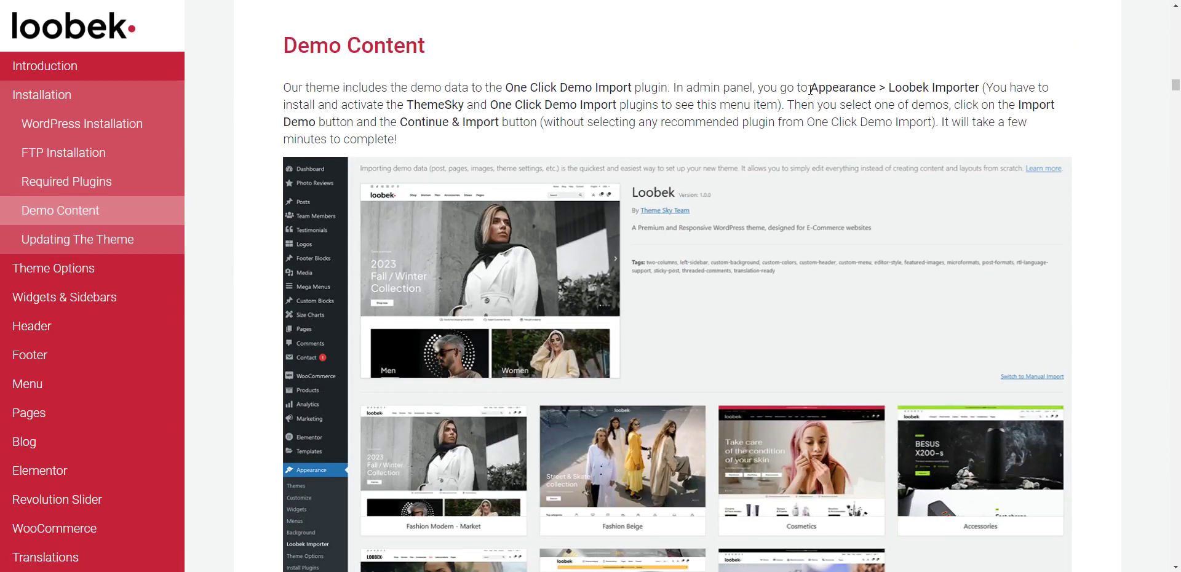
pyautogui.moveTo(810, 89); pyautogui.dragTo(771, 110)
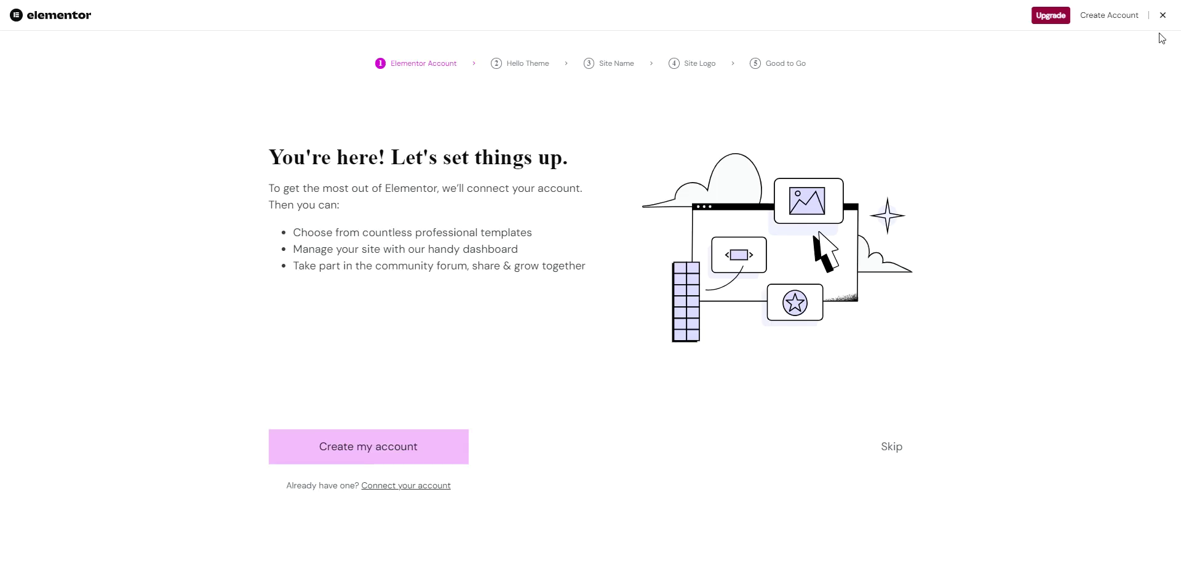
# Close the Elementor setup wizard and open the Loobek Importer page at its list of demos.
pyautogui.click(1165, 18)
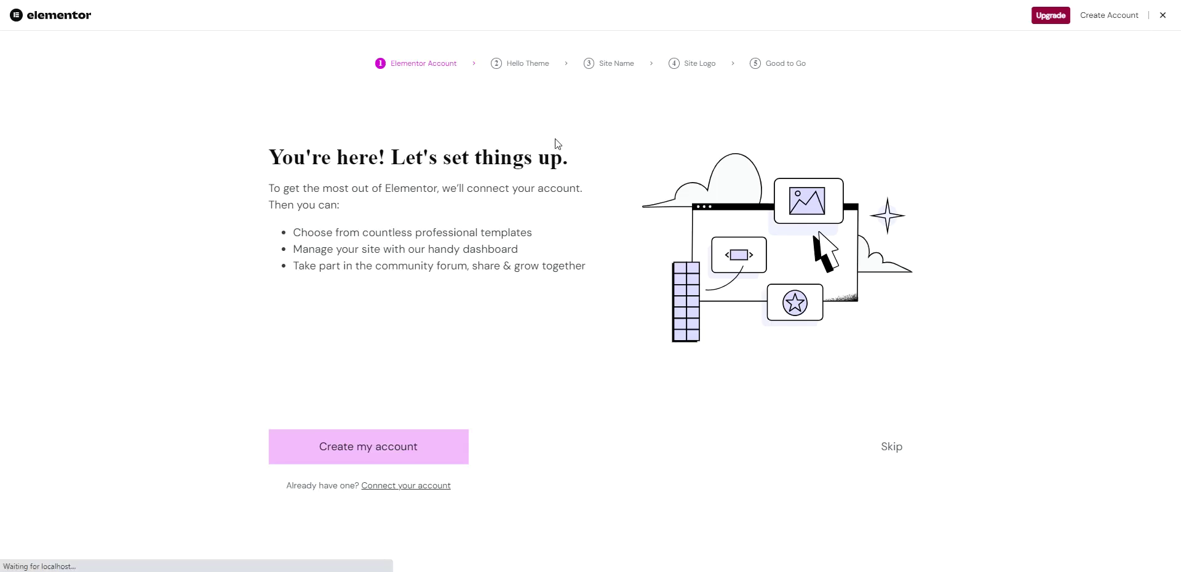
pyautogui.scroll(-3, 382, 247)
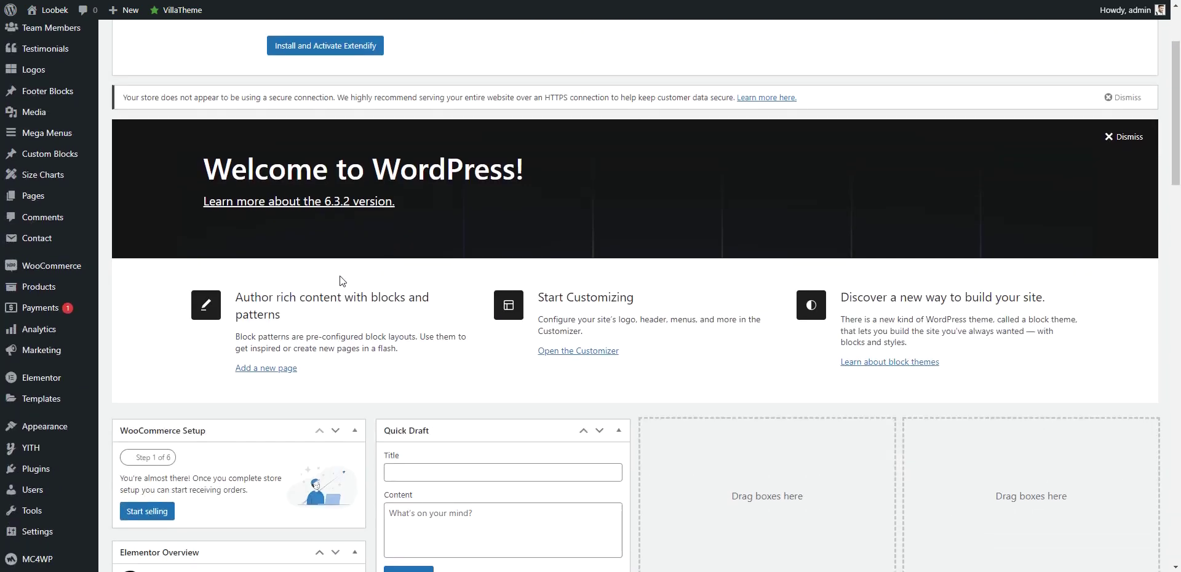
pyautogui.scroll(-4, 343, 281)
pyautogui.moveTo(67, 381)
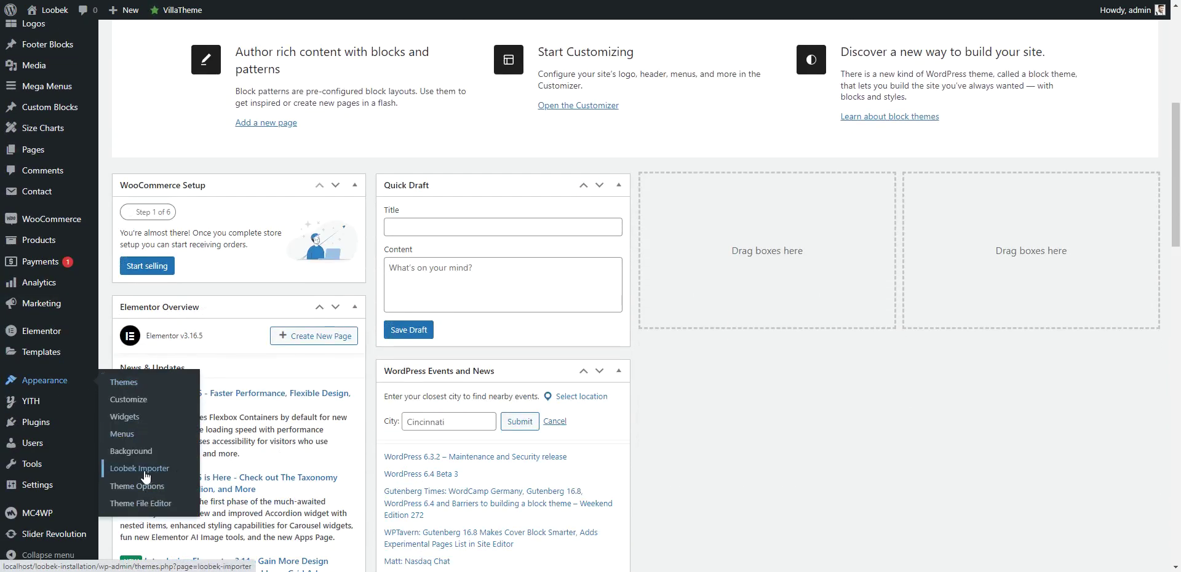
pyautogui.click(136, 471)
pyautogui.scroll(-4, 483, 398)
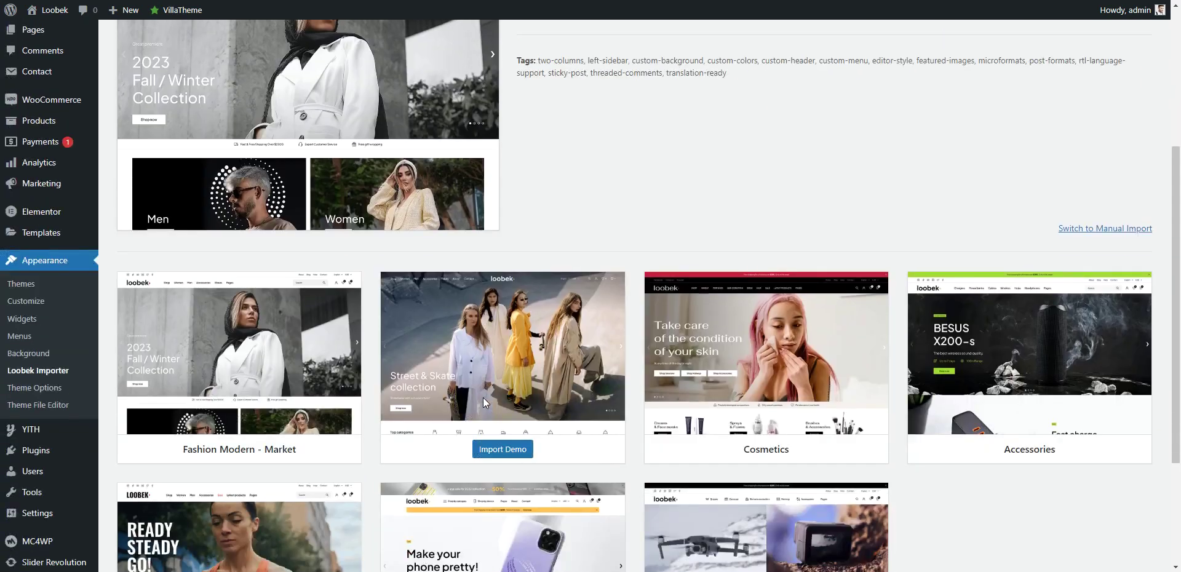
# Import the Fashion Modern - Market demo without selecting any of the recommended plugins.
pyautogui.scroll(-1, 484, 401)
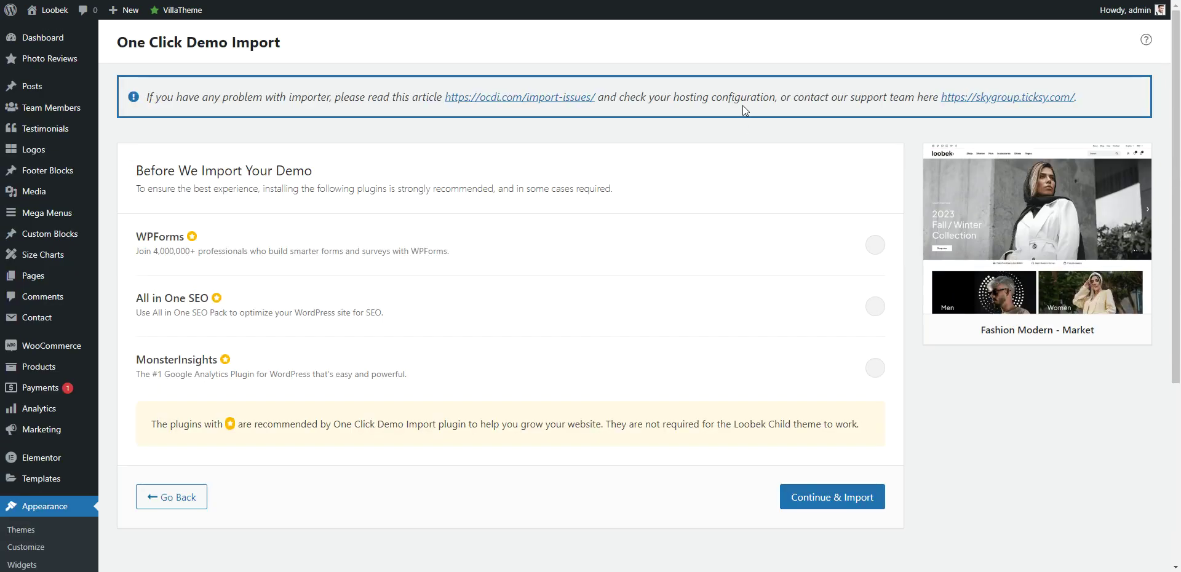
pyautogui.click(862, 501)
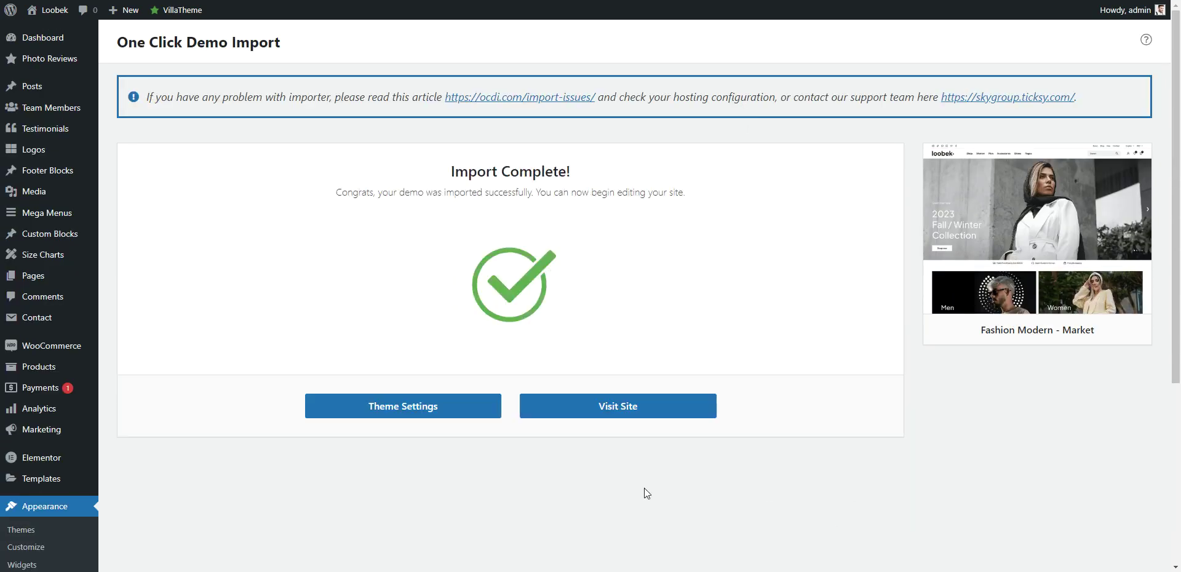
# Open the imported site in a new browser tab and look through its home page down to the footer.
pyautogui.rightClick(629, 407)
pyautogui.click(629, 431)
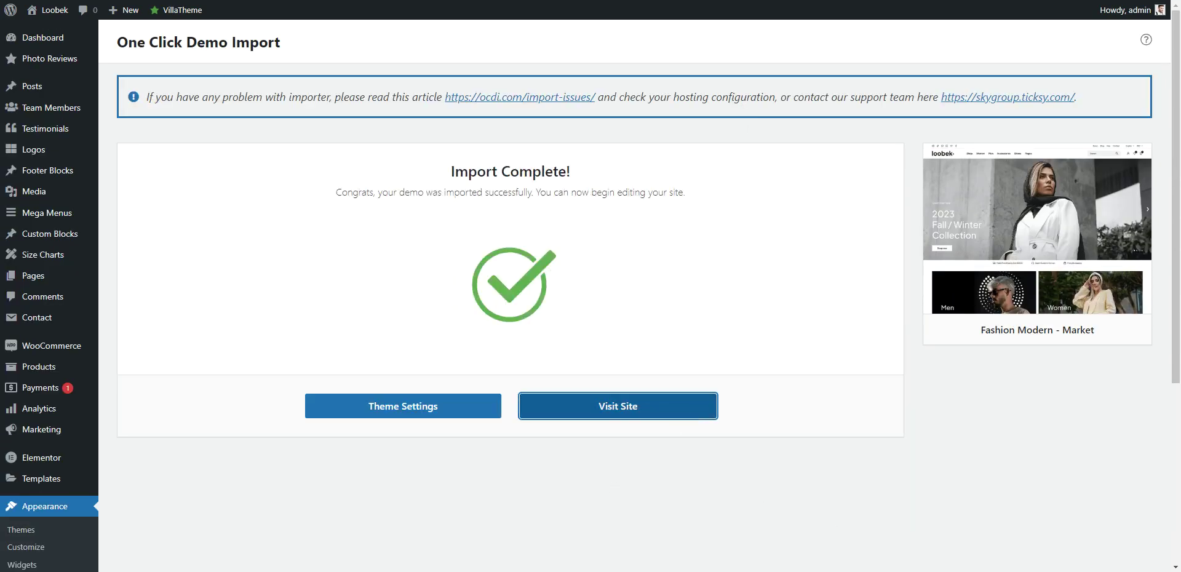
pyautogui.click(590, 407)
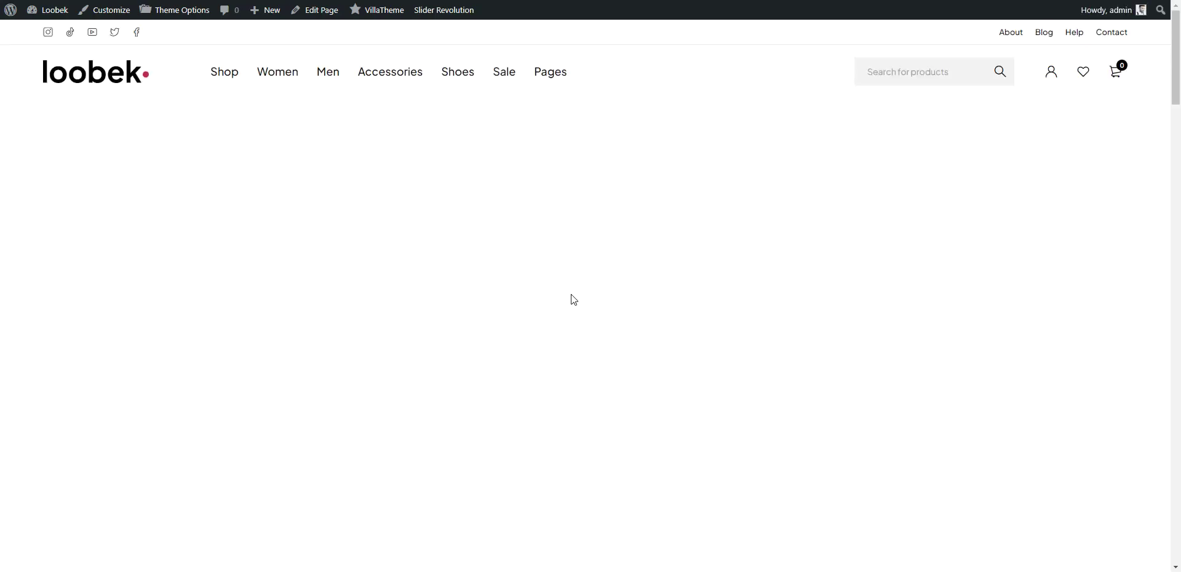
pyautogui.scroll(-15, 579, 314)
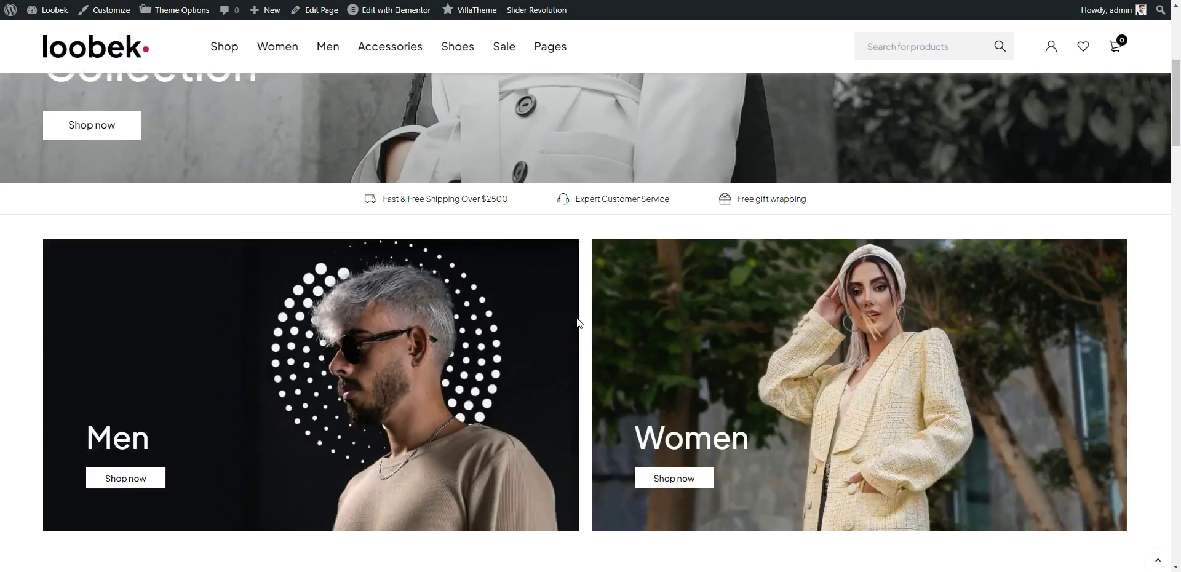
pyautogui.scroll(-15, 579, 322)
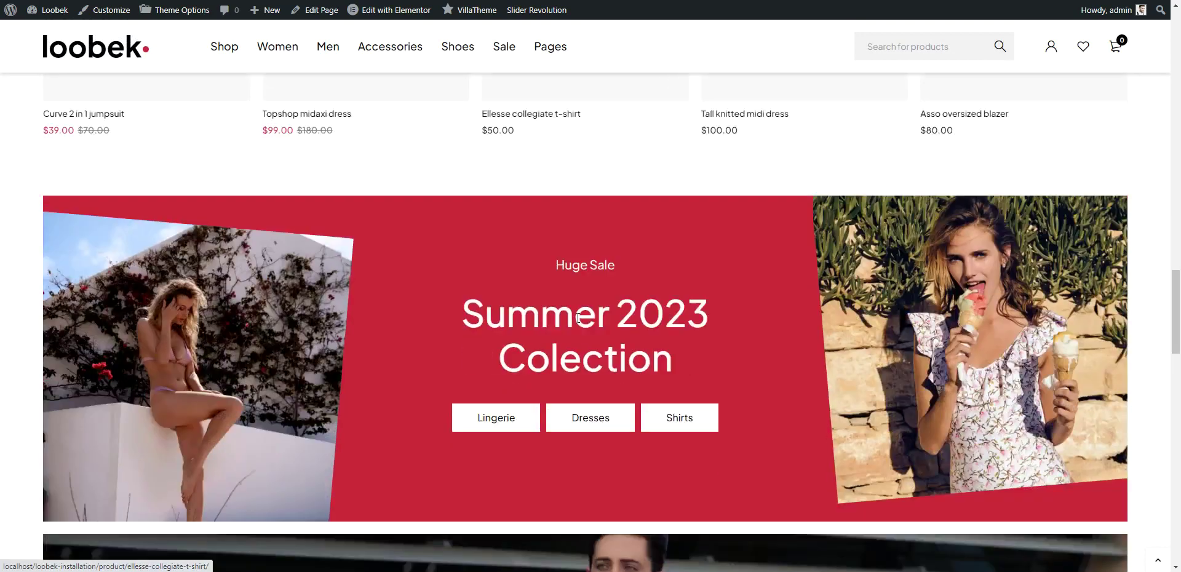
pyautogui.scroll(-15, 578, 324)
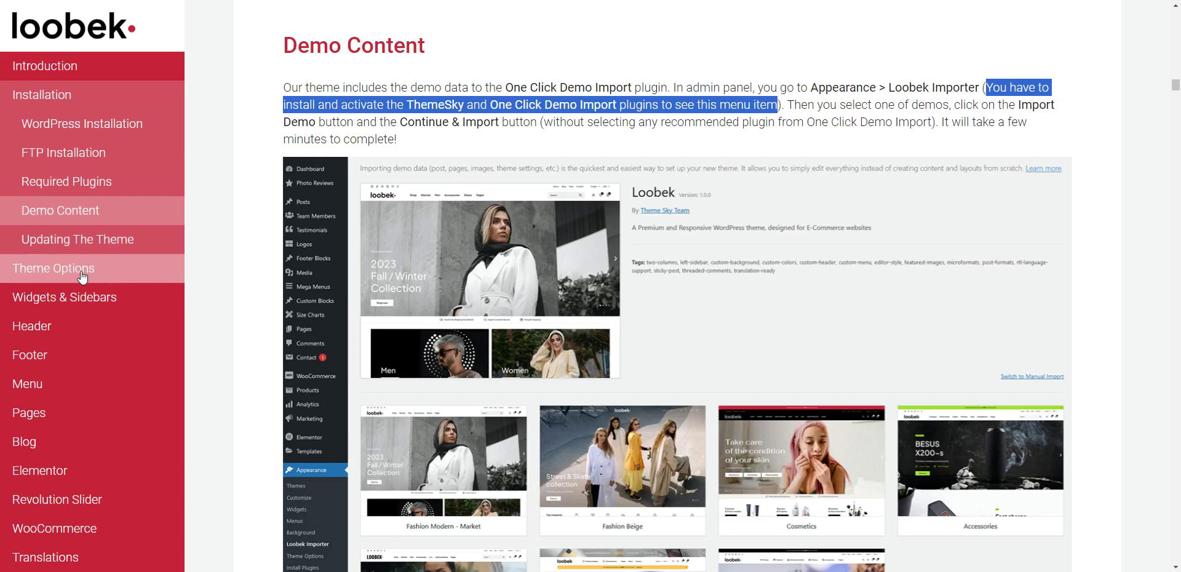
# Read the Theme Options section of the Loobek documentation, covering each option group from General to Import/Export.
pyautogui.click(34, 268)
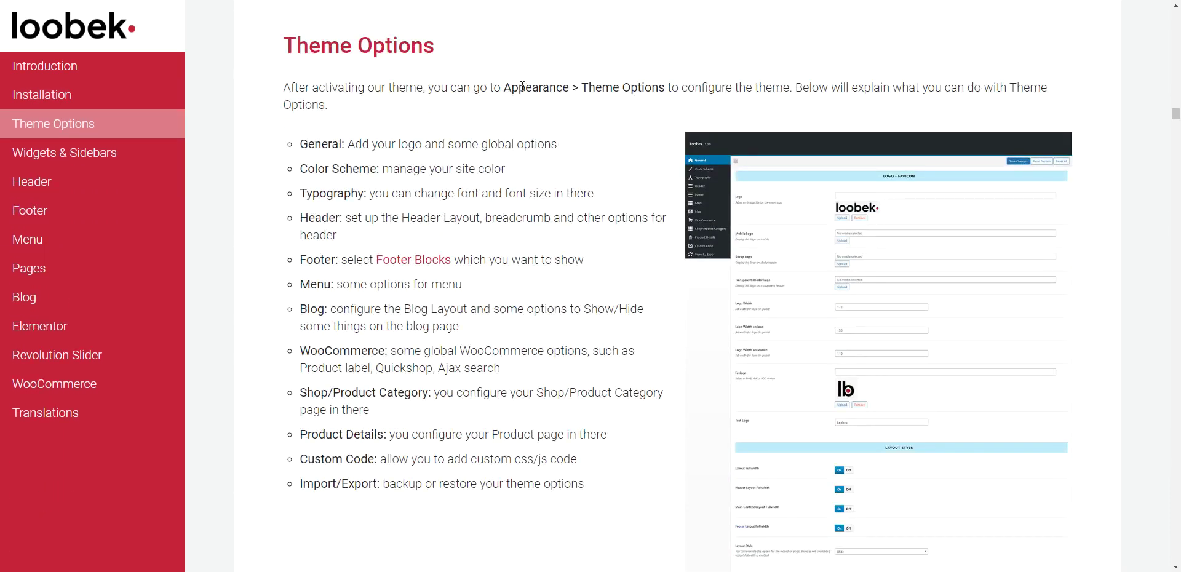
pyautogui.moveTo(523, 86); pyautogui.dragTo(795, 87)
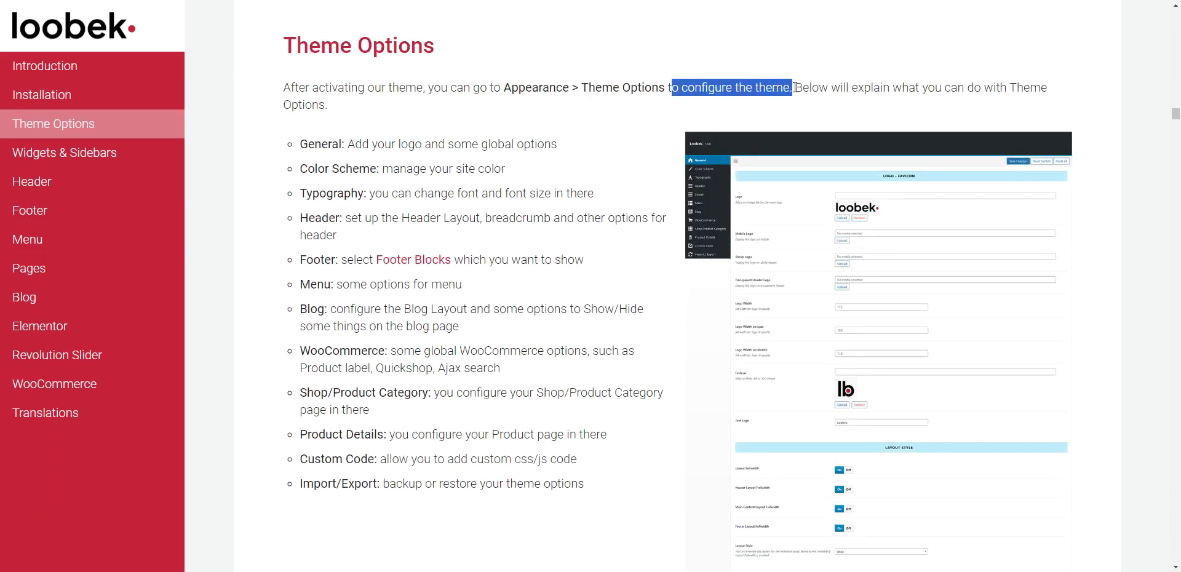
pyautogui.click(652, 135)
pyautogui.moveTo(300, 144); pyautogui.dragTo(358, 148)
pyautogui.moveTo(299, 169); pyautogui.dragTo(371, 217)
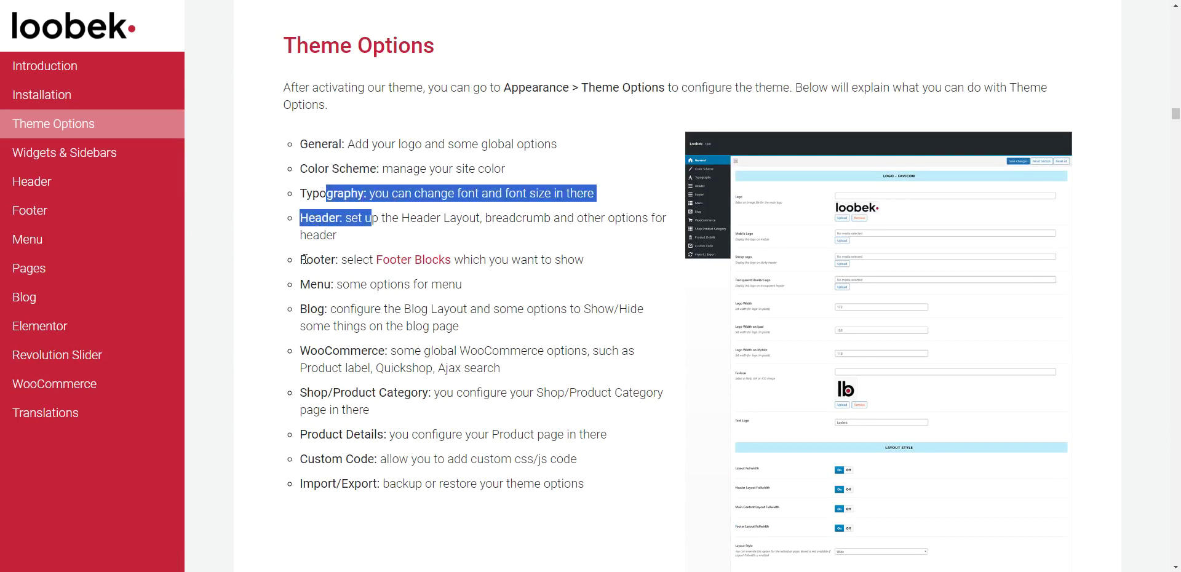
pyautogui.moveTo(305, 259); pyautogui.dragTo(360, 285)
pyautogui.moveTo(300, 309); pyautogui.dragTo(332, 351)
pyautogui.moveTo(352, 404); pyautogui.dragTo(394, 418)
pyautogui.moveTo(330, 449); pyautogui.dragTo(398, 447)
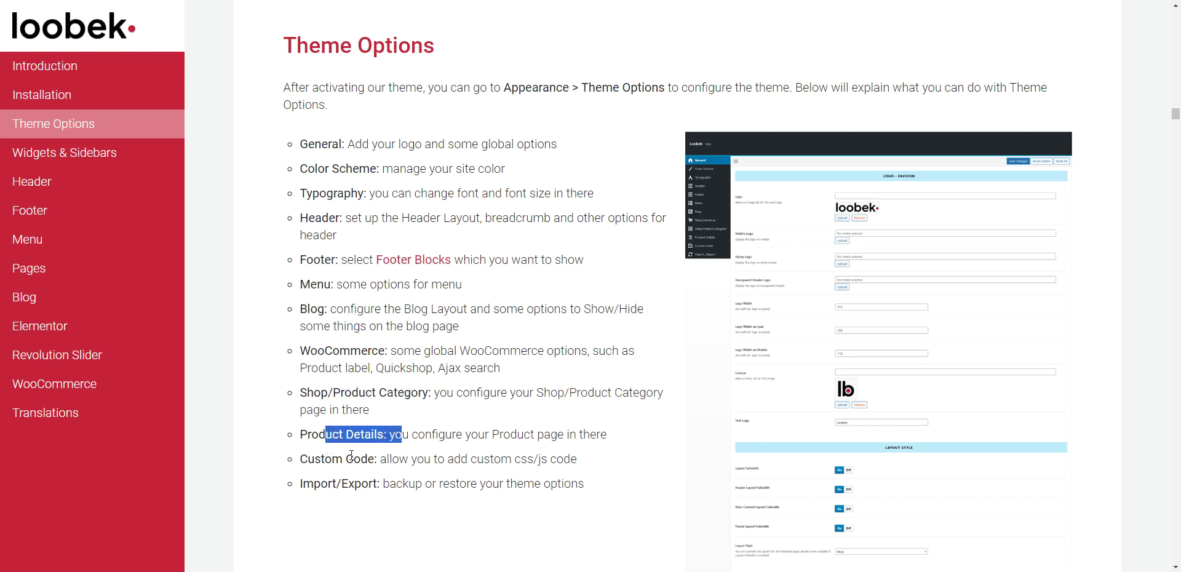
pyautogui.moveTo(327, 475); pyautogui.dragTo(339, 459)
pyautogui.click(467, 526)
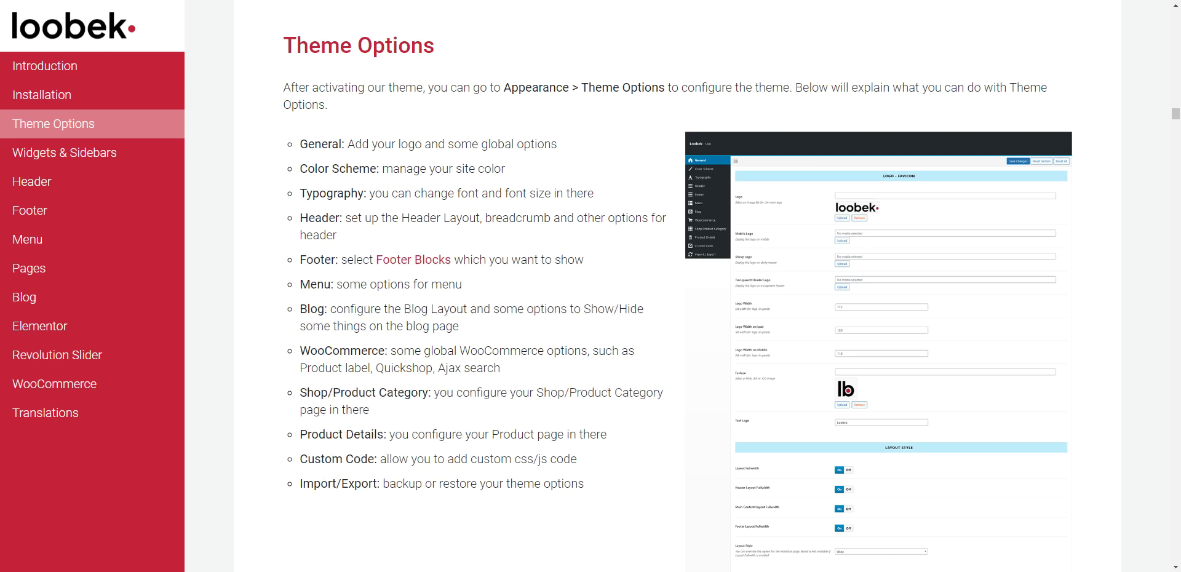
# Return to the imported site and open the General section of its Theme Options.
pyautogui.hotkey('alt', 'Tab')
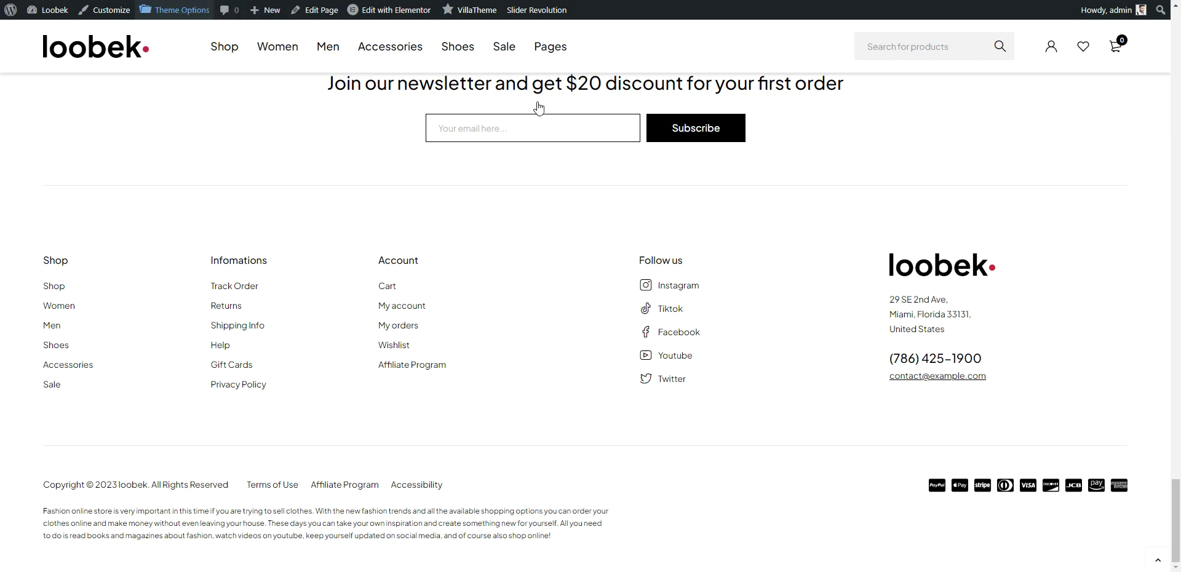
pyautogui.click(174, 10)
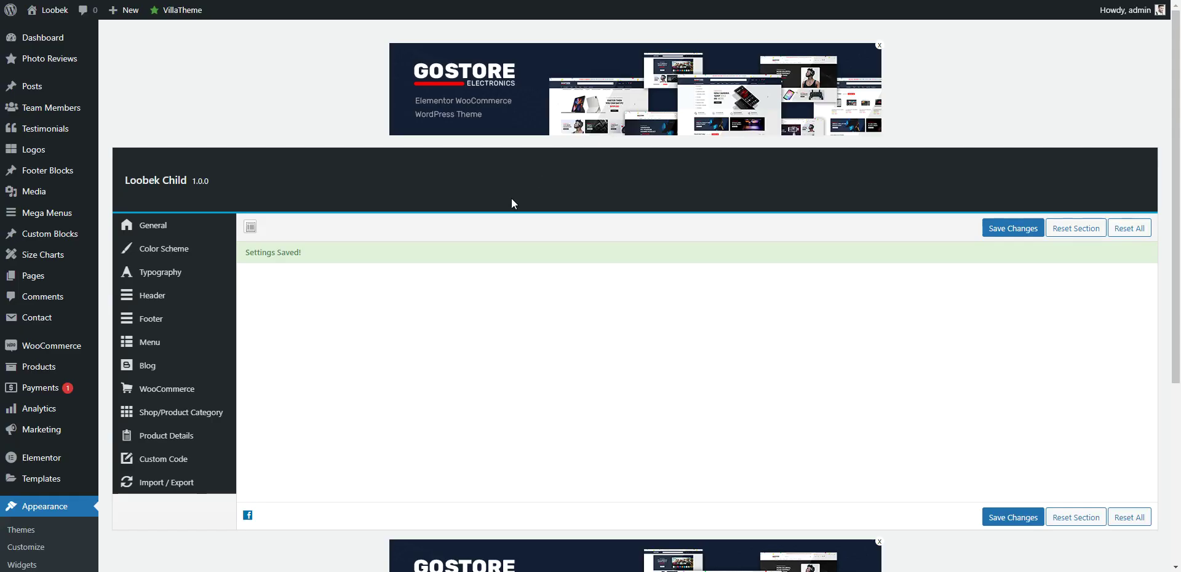
pyautogui.click(156, 228)
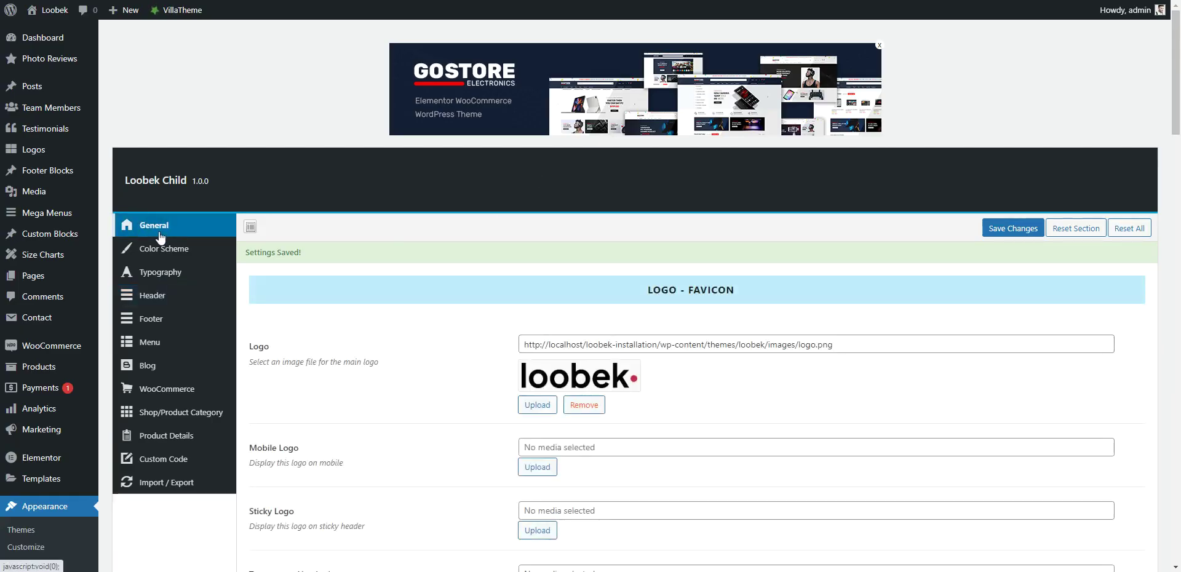
# Review the General theme options for logo and favicon, layout style, right to left, smooth scroll, back to top button and loading screen.
pyautogui.scroll(-4, 560, 256)
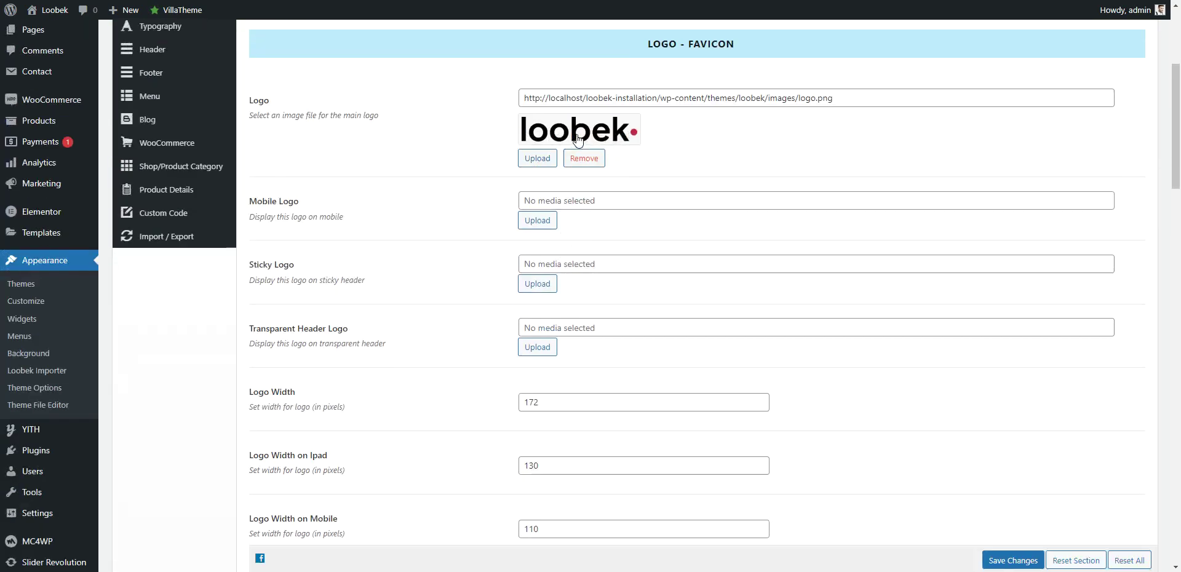
pyautogui.scroll(-4, 455, 354)
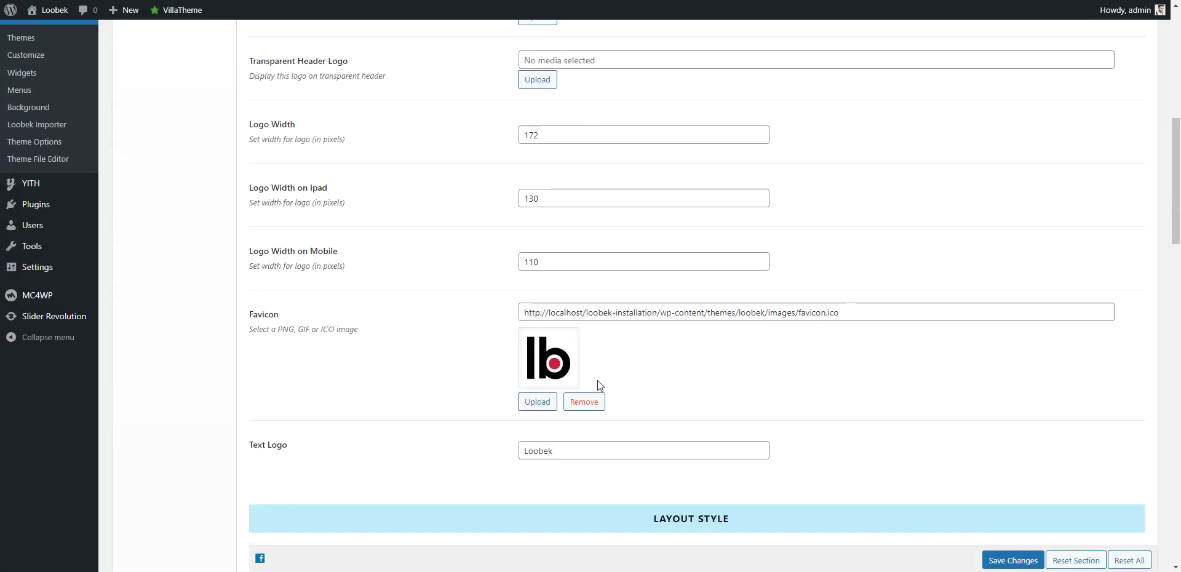
pyautogui.scroll(-8, 532, 358)
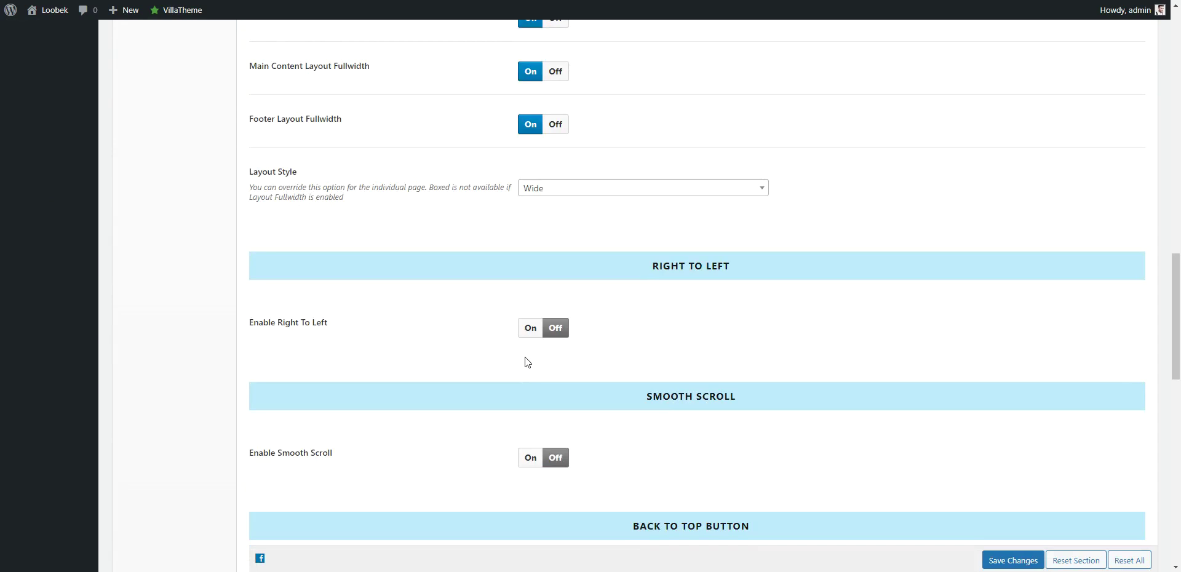
pyautogui.scroll(2, 528, 361)
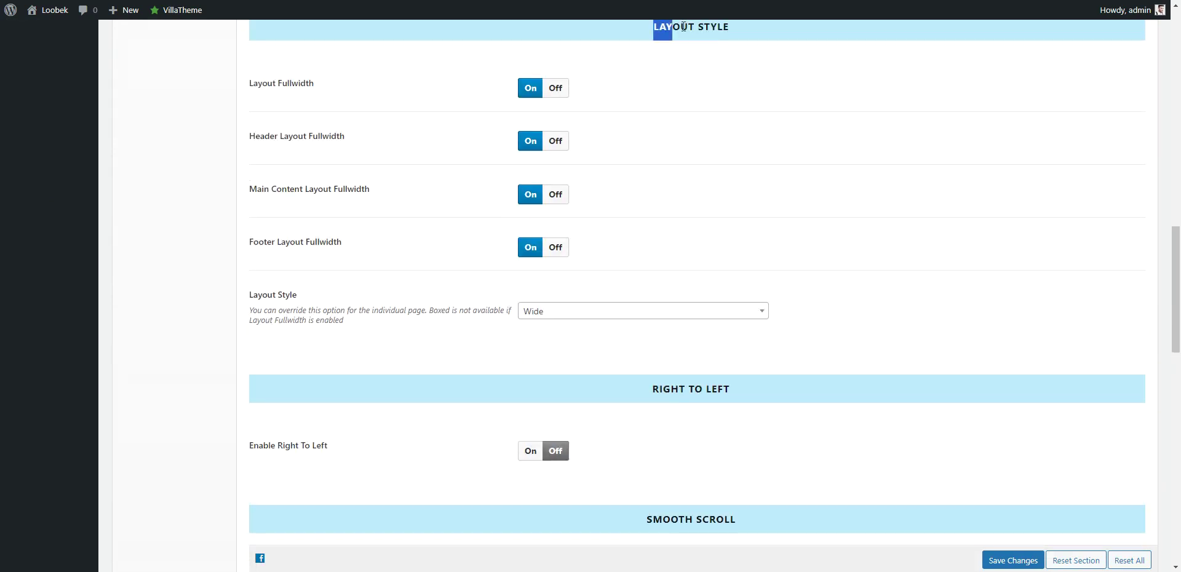
pyautogui.scroll(-2, 633, 326)
pyautogui.scroll(-7, 639, 326)
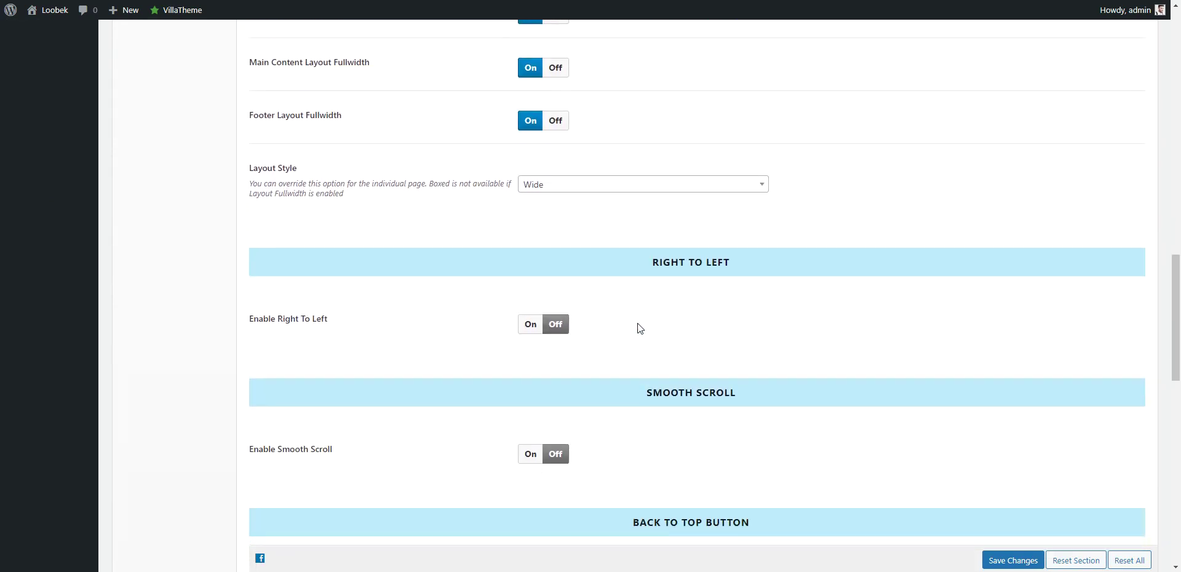
pyautogui.scroll(-6, 640, 319)
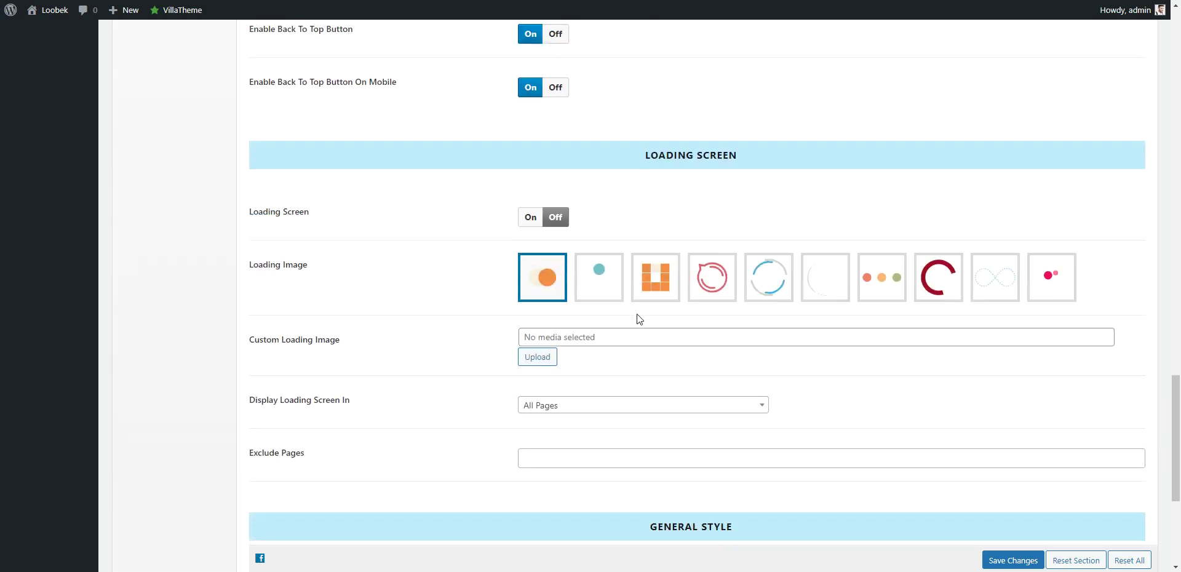
pyautogui.scroll(8, 640, 313)
pyautogui.scroll(20, 640, 310)
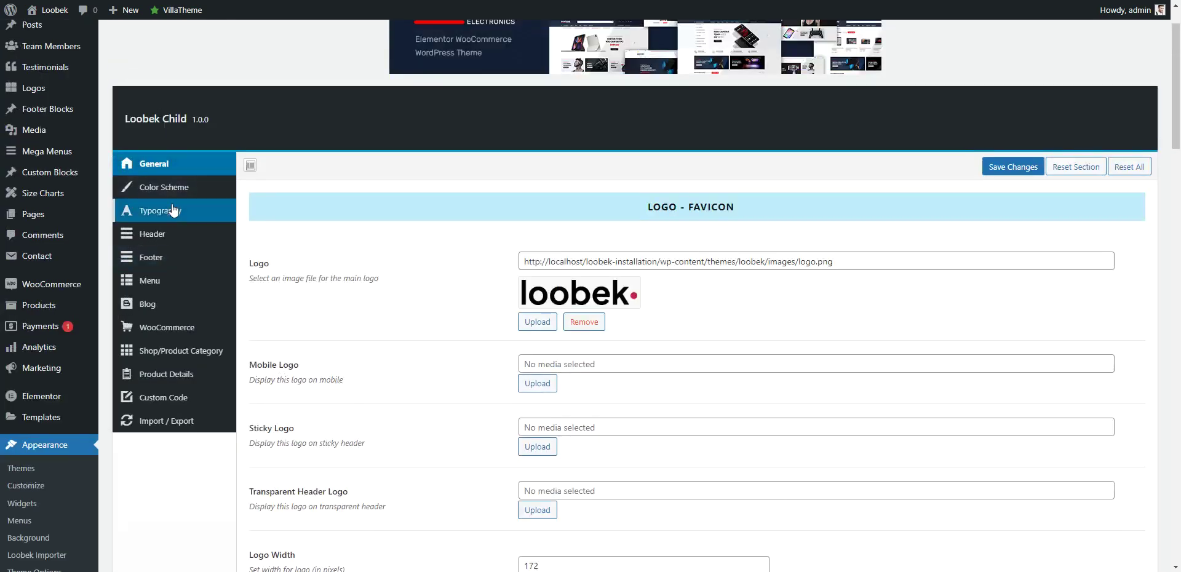
# Review the Color Scheme and Typography sections of the theme options.
pyautogui.click(145, 188)
pyautogui.scroll(-3, 680, 467)
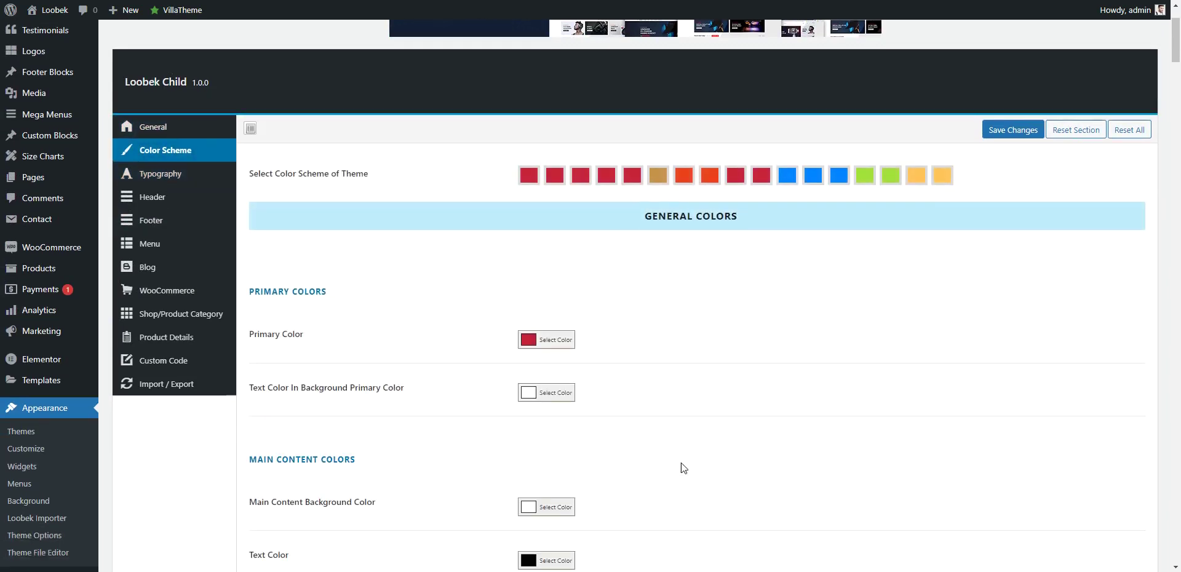
pyautogui.scroll(3, 669, 435)
pyautogui.click(194, 218)
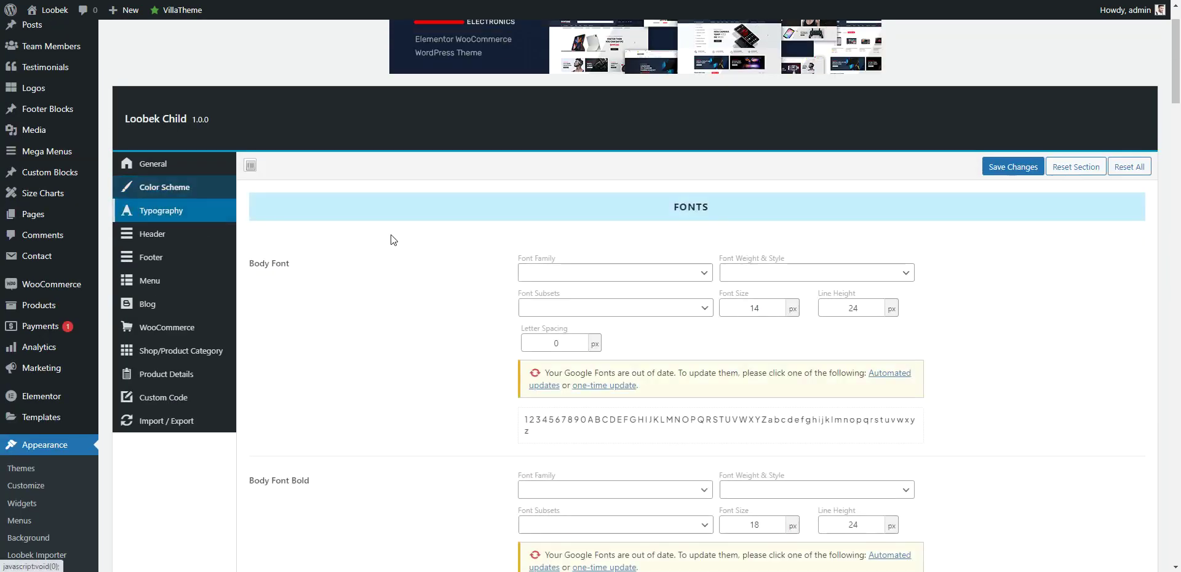
pyautogui.scroll(-10, 627, 295)
pyautogui.scroll(10, 625, 297)
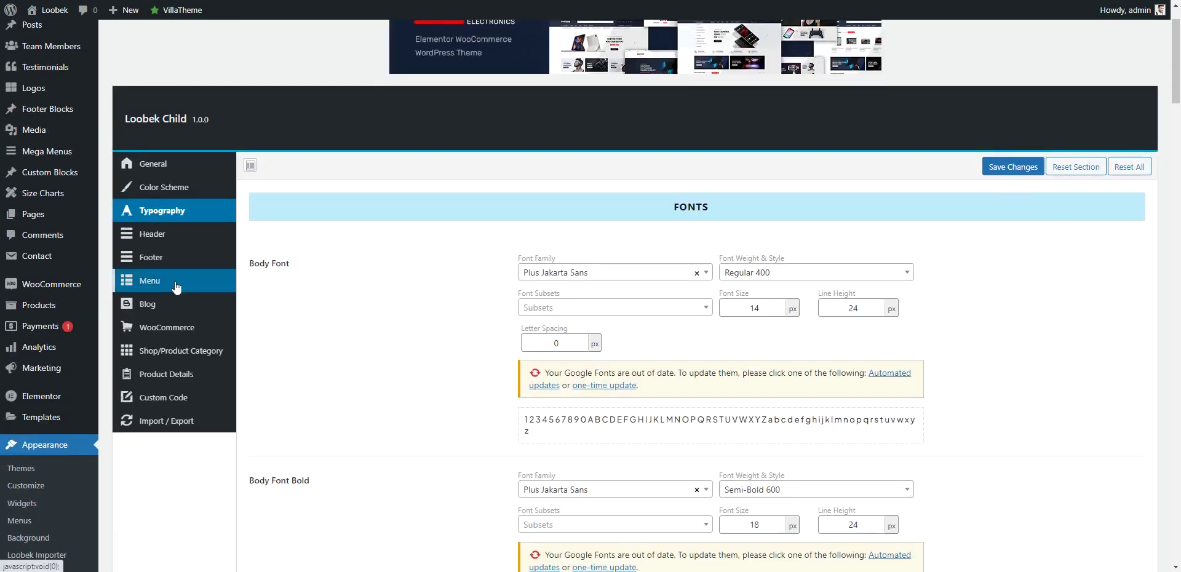
# Review the desktop and mobile header layouts offered in the Header section of the theme options.
pyautogui.click(155, 234)
pyautogui.moveTo(269, 261); pyautogui.dragTo(340, 281)
pyautogui.scroll(-6, 551, 294)
pyautogui.scroll(-3, 552, 294)
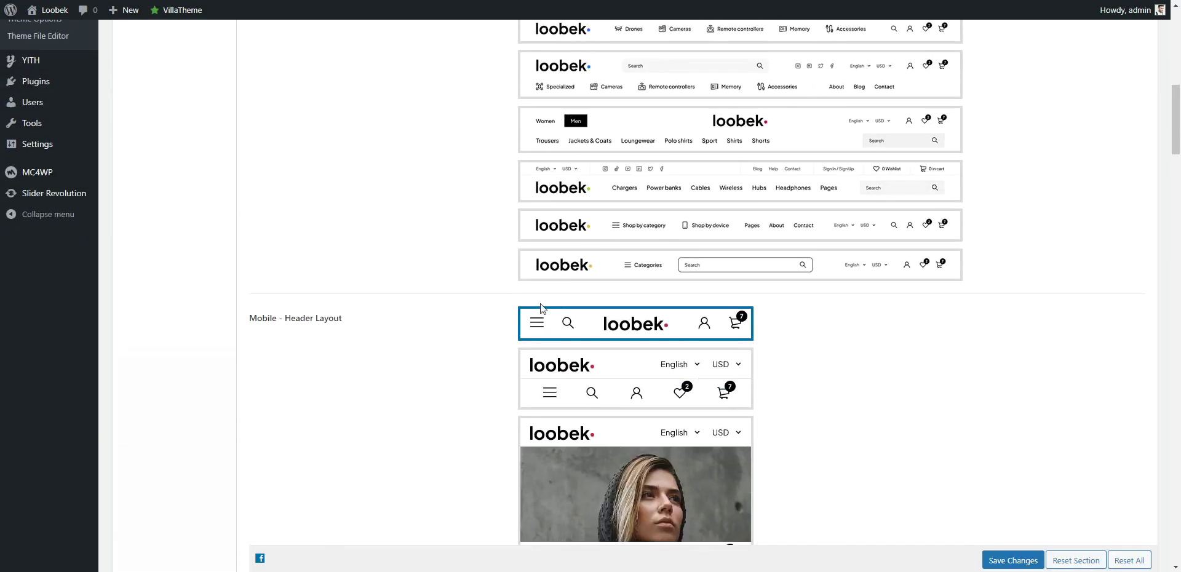
pyautogui.moveTo(267, 318); pyautogui.dragTo(350, 322)
pyautogui.scroll(-4, 633, 304)
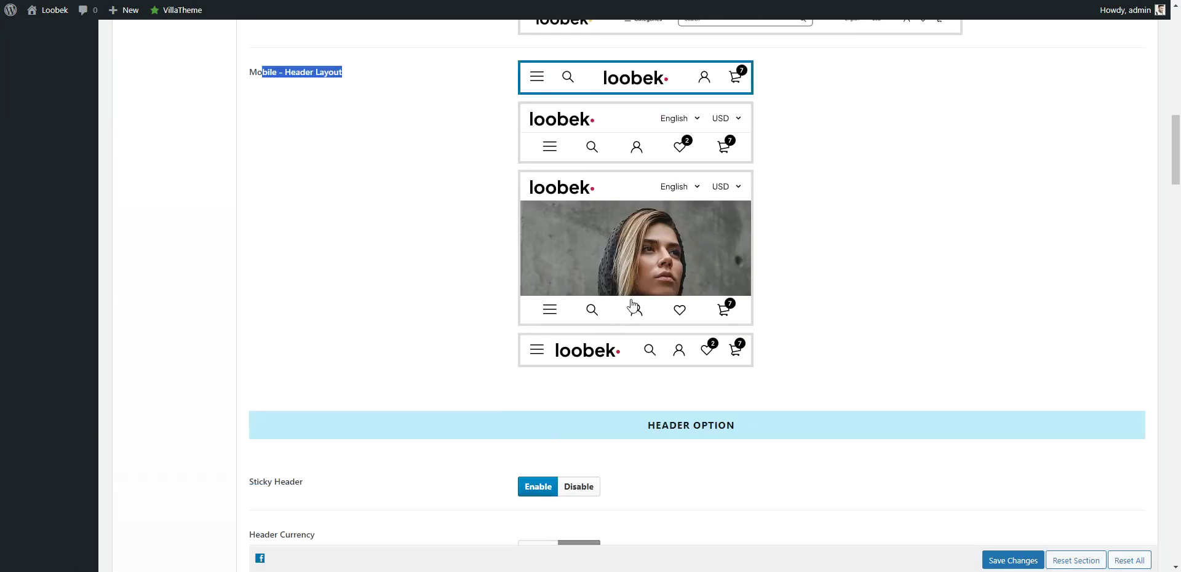
pyautogui.click(986, 307)
pyautogui.scroll(15, 940, 290)
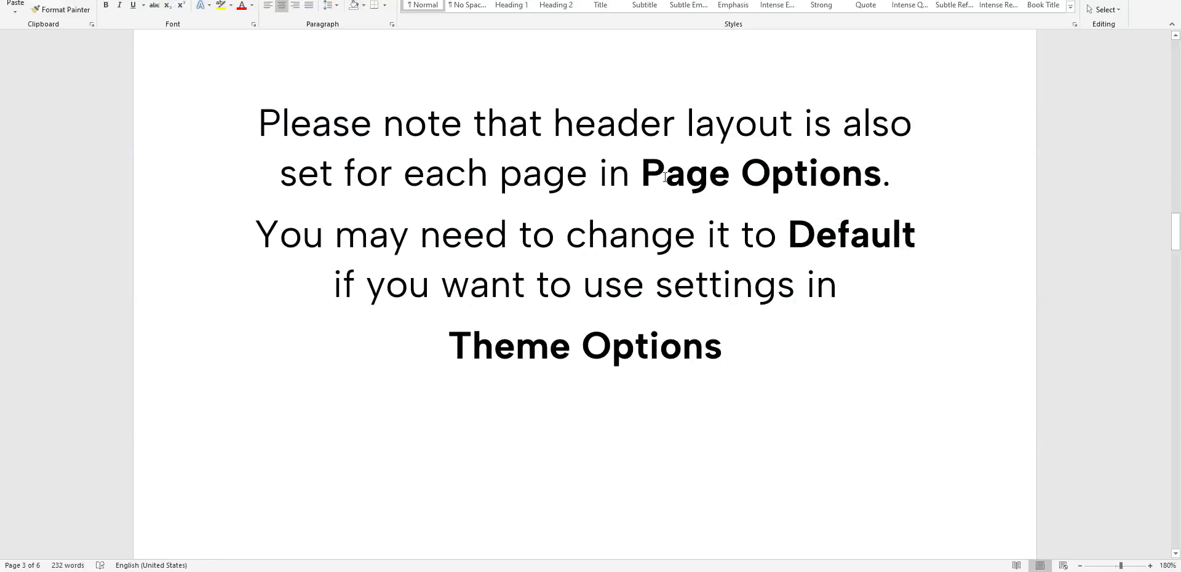
# Read the note in the Word document about header layout being set for each page in Page Options.
pyautogui.moveTo(696, 123); pyautogui.dragTo(554, 123)
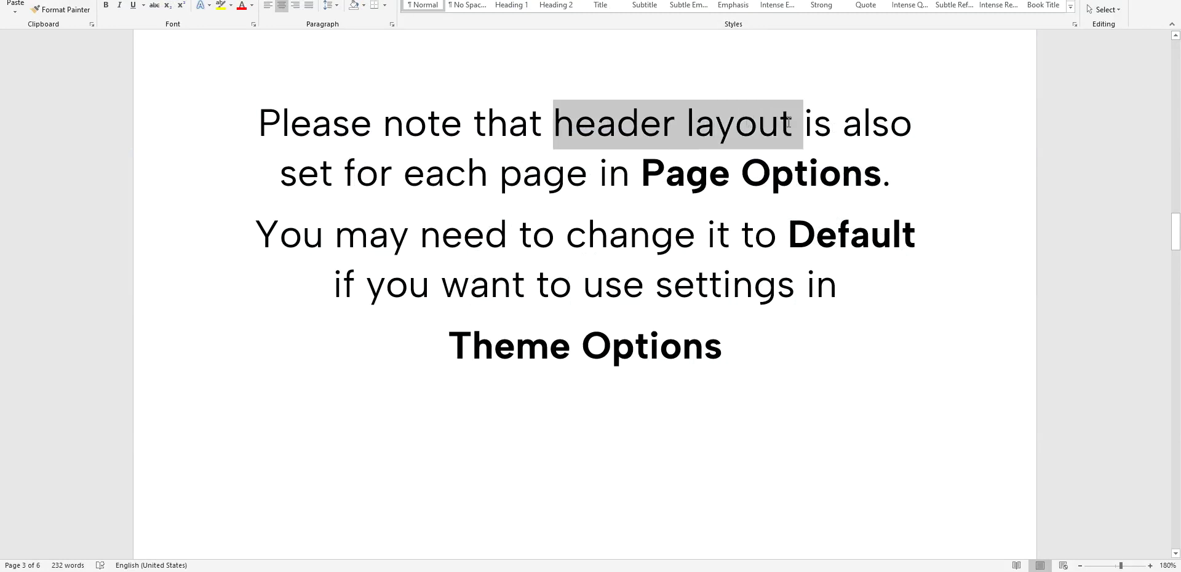
pyautogui.moveTo(643, 172); pyautogui.dragTo(878, 171)
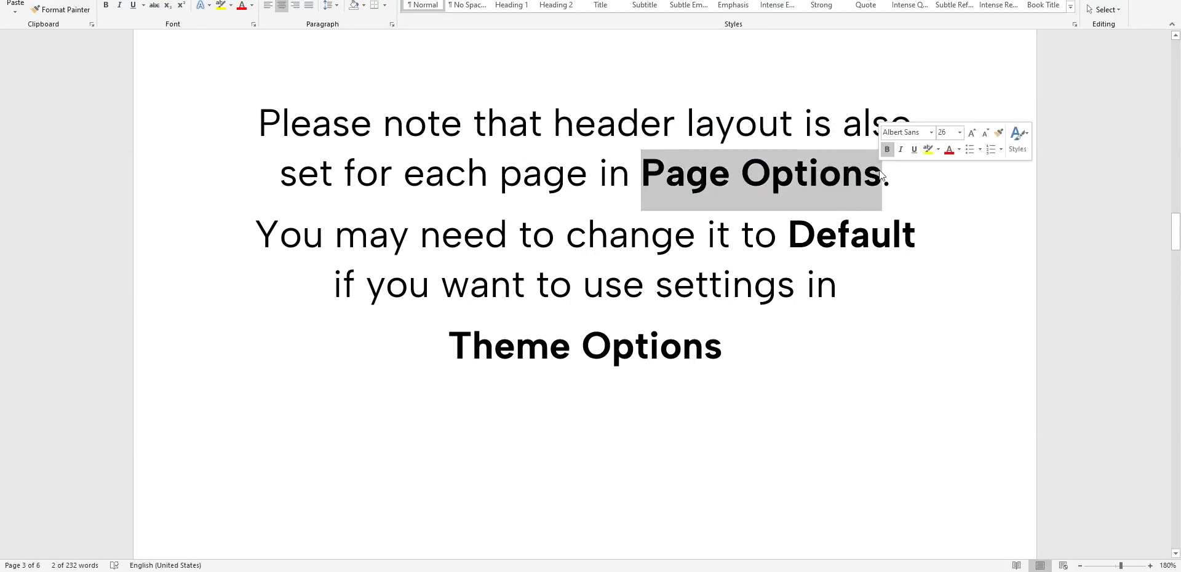
pyautogui.click(930, 315)
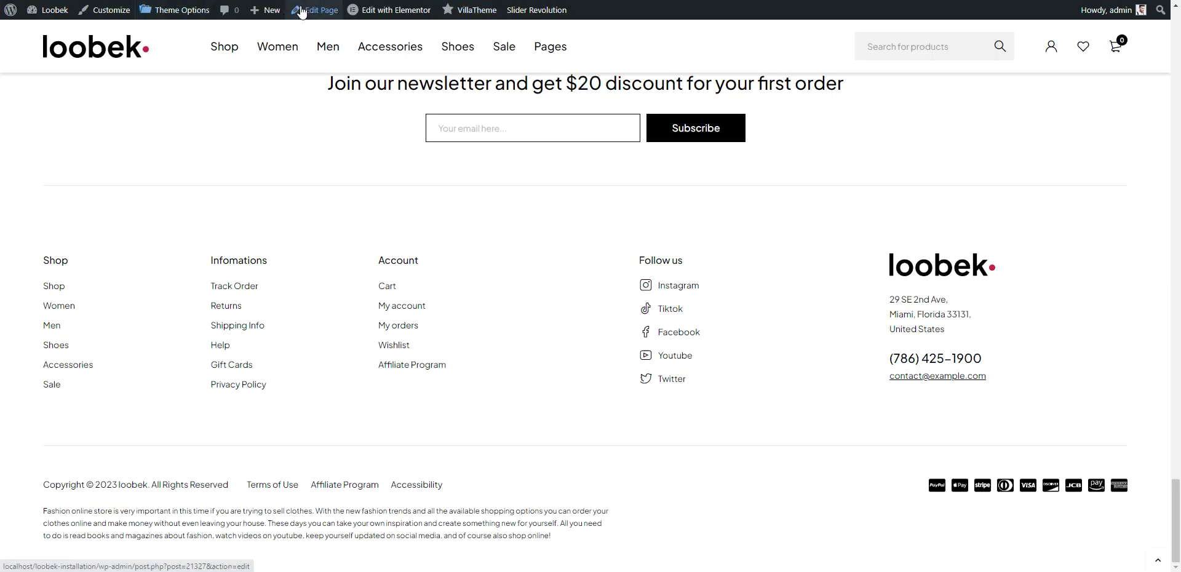
# Open the imported home page for editing in a new browser tab.
pyautogui.rightClick(301, 9)
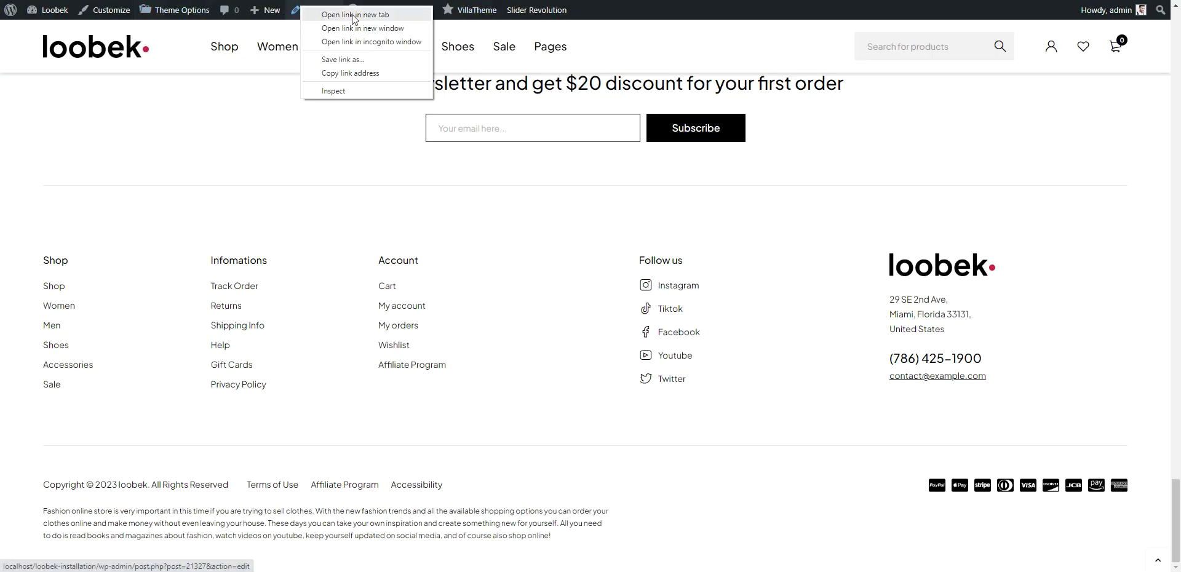
pyautogui.click(353, 14)
pyautogui.click(320, 9)
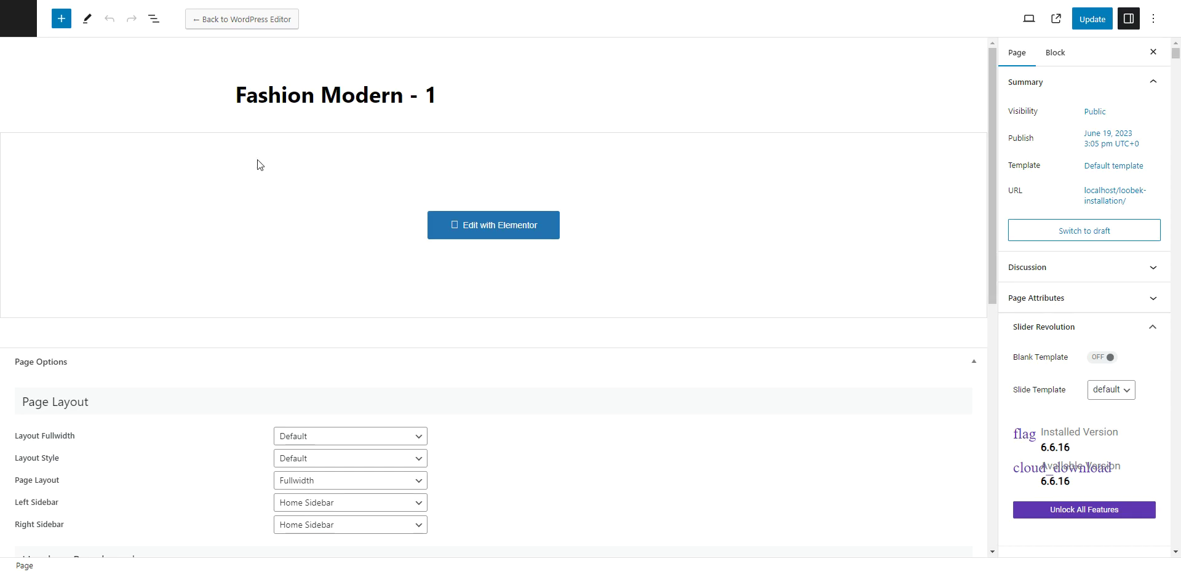
# Review the Page Layout settings in the home page's Page Options, including the choices offered for Page Layout.
pyautogui.scroll(-5, 257, 165)
pyautogui.moveTo(27, 98); pyautogui.dragTo(105, 100)
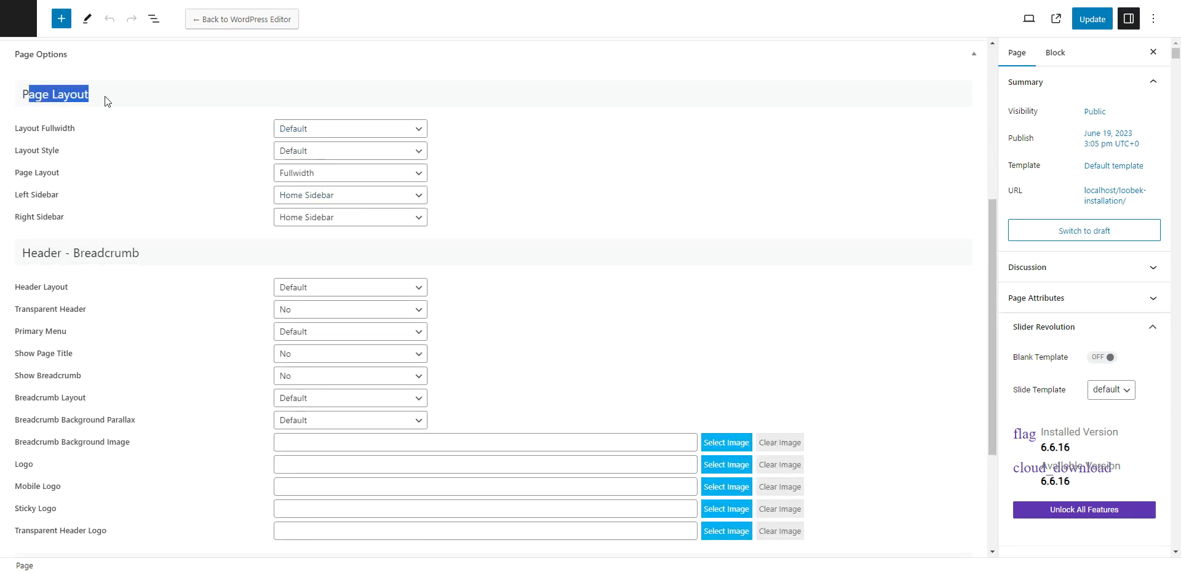
pyautogui.moveTo(14, 173); pyautogui.dragTo(84, 176)
pyautogui.click(338, 174)
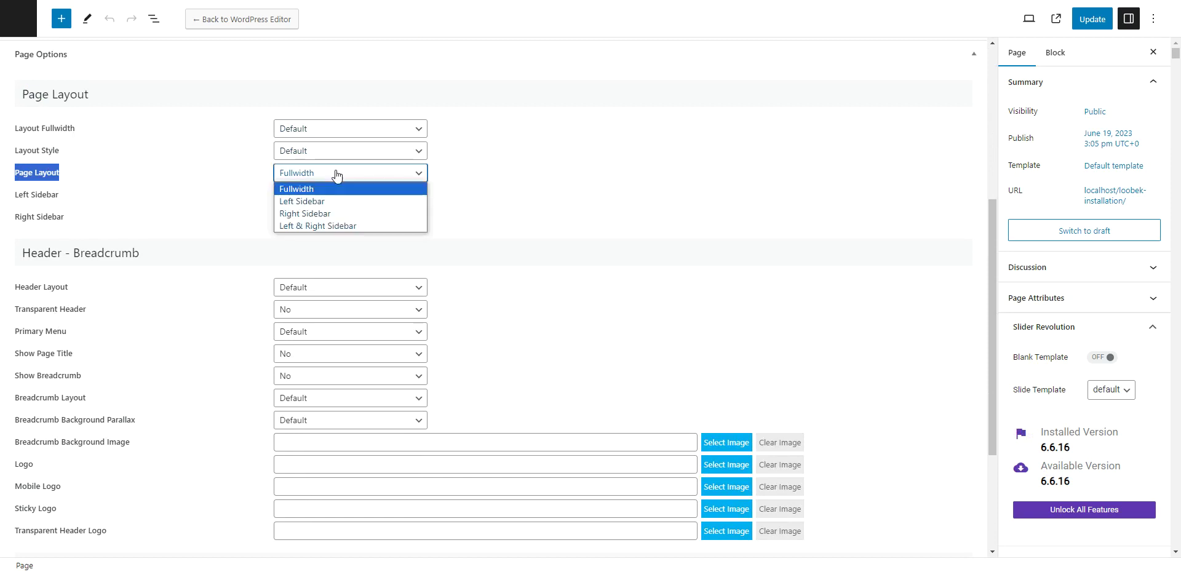
pyautogui.click(192, 173)
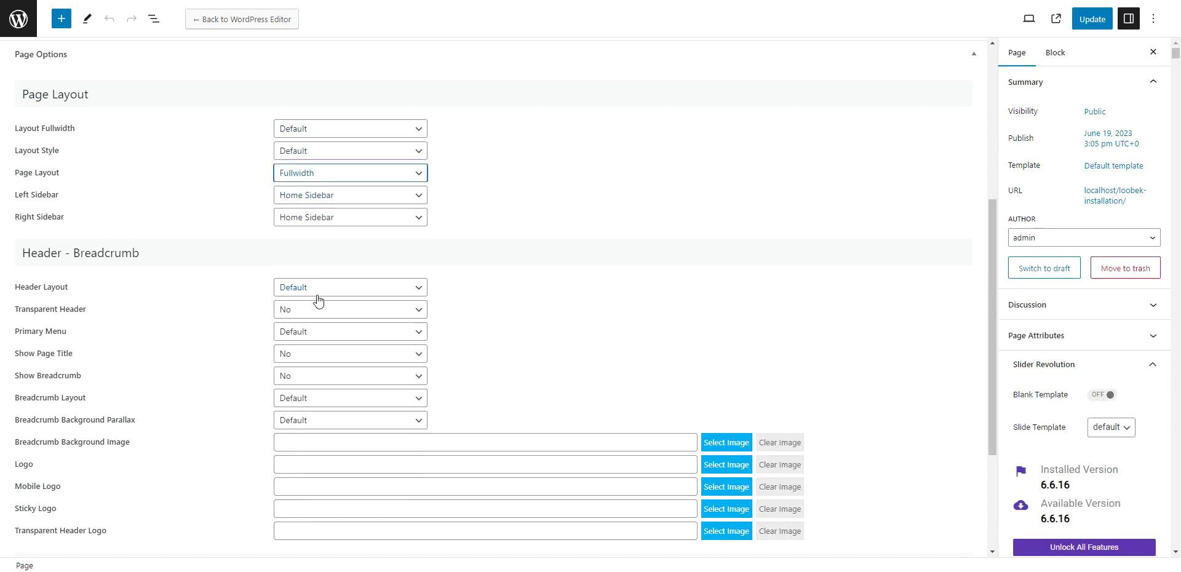
# Review the Header Layout choices in the Header - Breadcrumb section of the Page Options.
pyautogui.scroll(-2, 318, 301)
pyautogui.moveTo(8, 165); pyautogui.dragTo(85, 165)
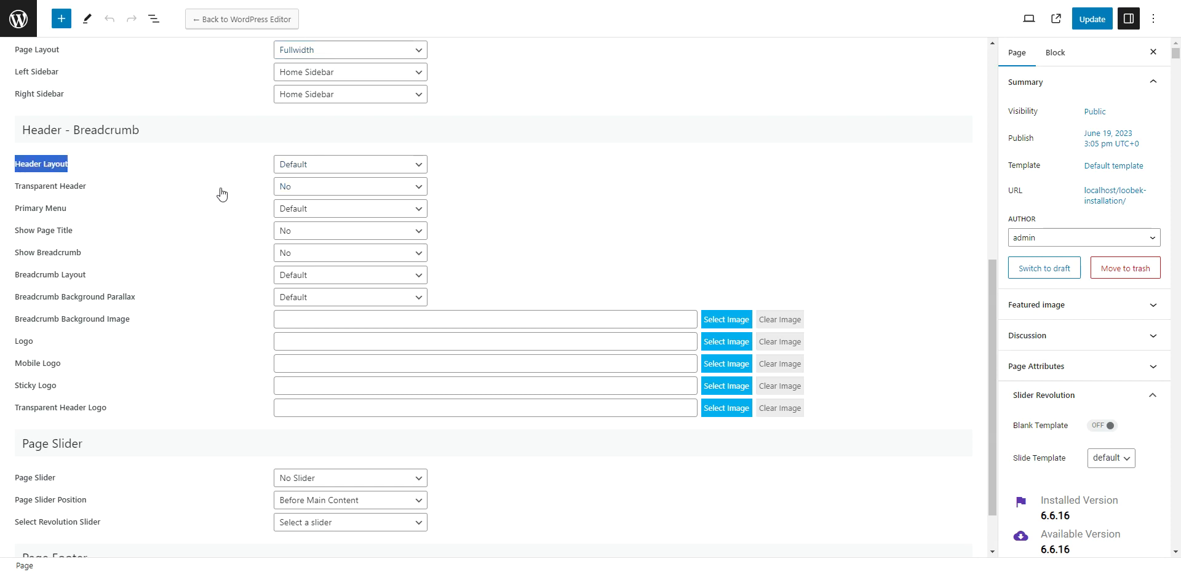
pyautogui.scroll(-1, 222, 194)
pyautogui.click(303, 104)
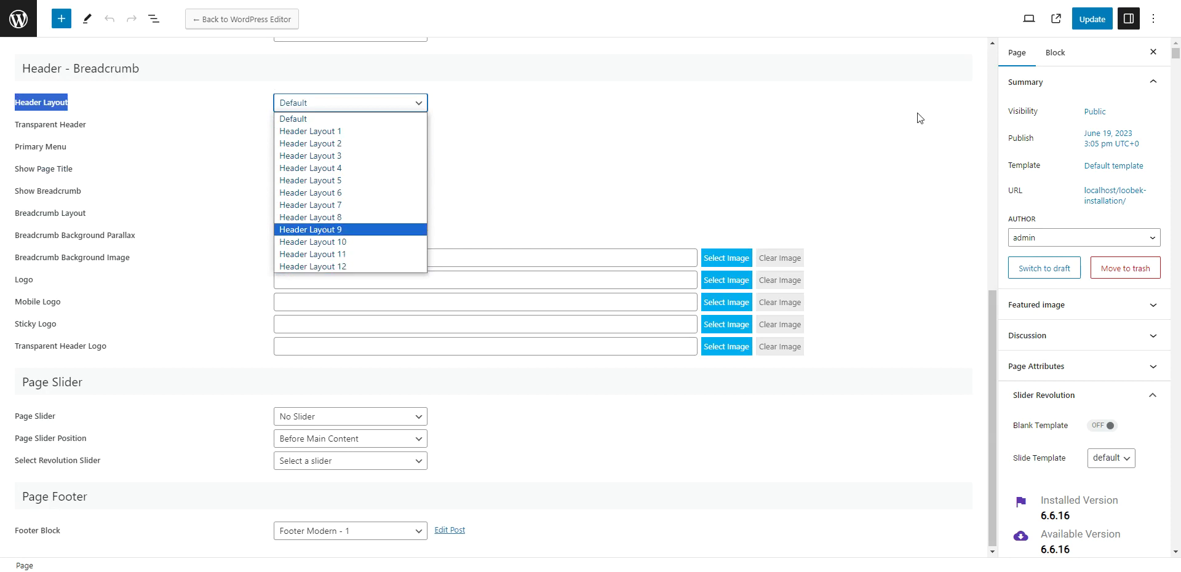
pyautogui.click(311, 122)
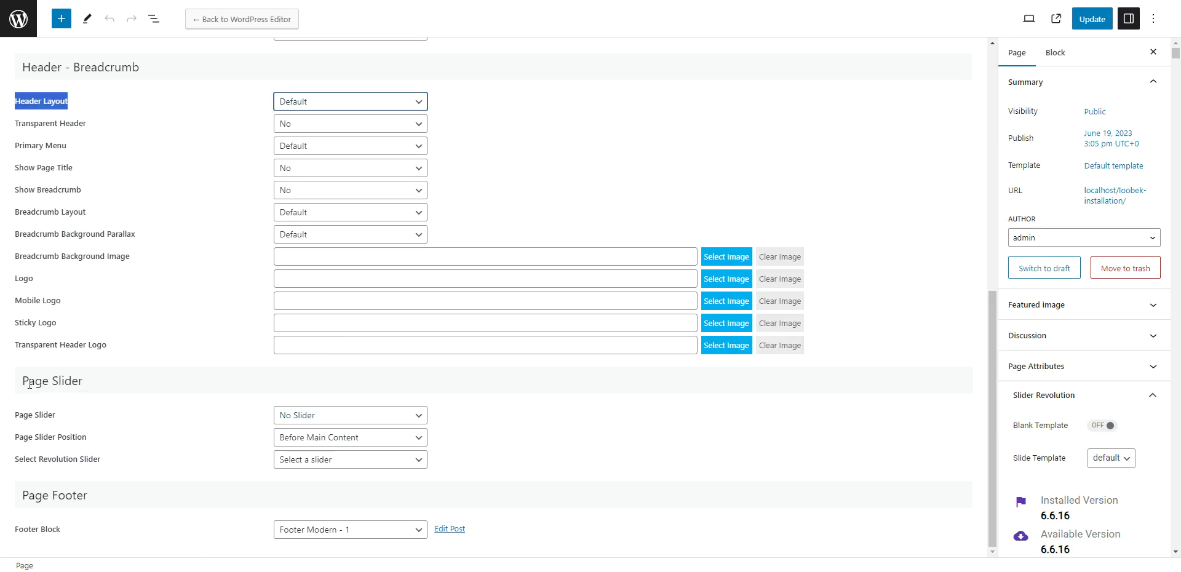
# Review the Page Slider section's choices for slider type, slider position and Revolution Slider.
pyautogui.moveTo(24, 381); pyautogui.dragTo(104, 387)
pyautogui.moveTo(13, 418); pyautogui.dragTo(131, 417)
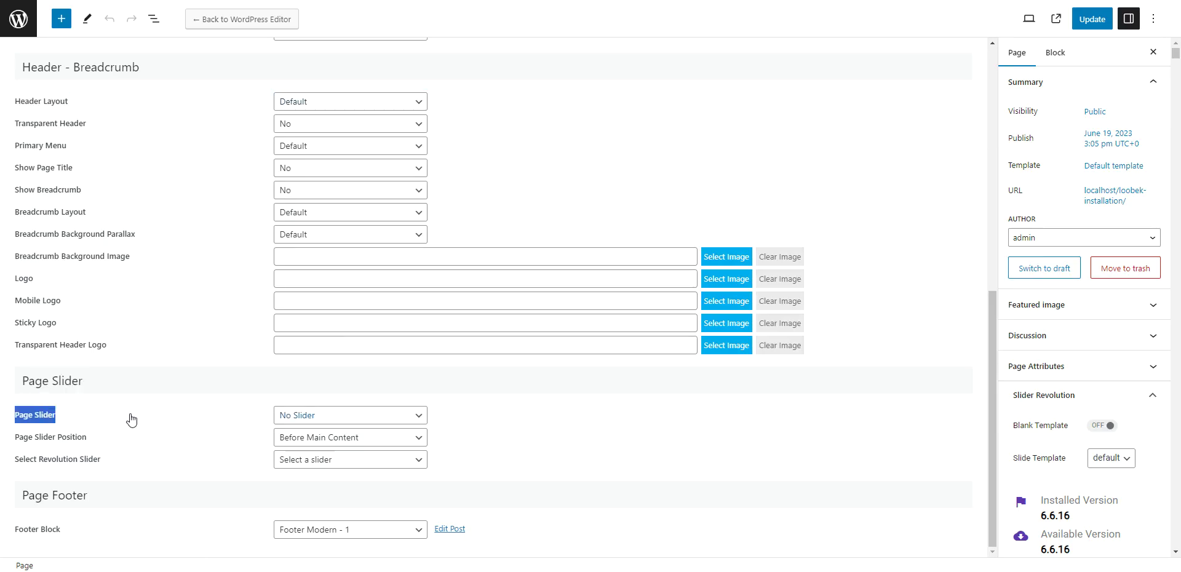
pyautogui.click(317, 415)
pyautogui.click(529, 442)
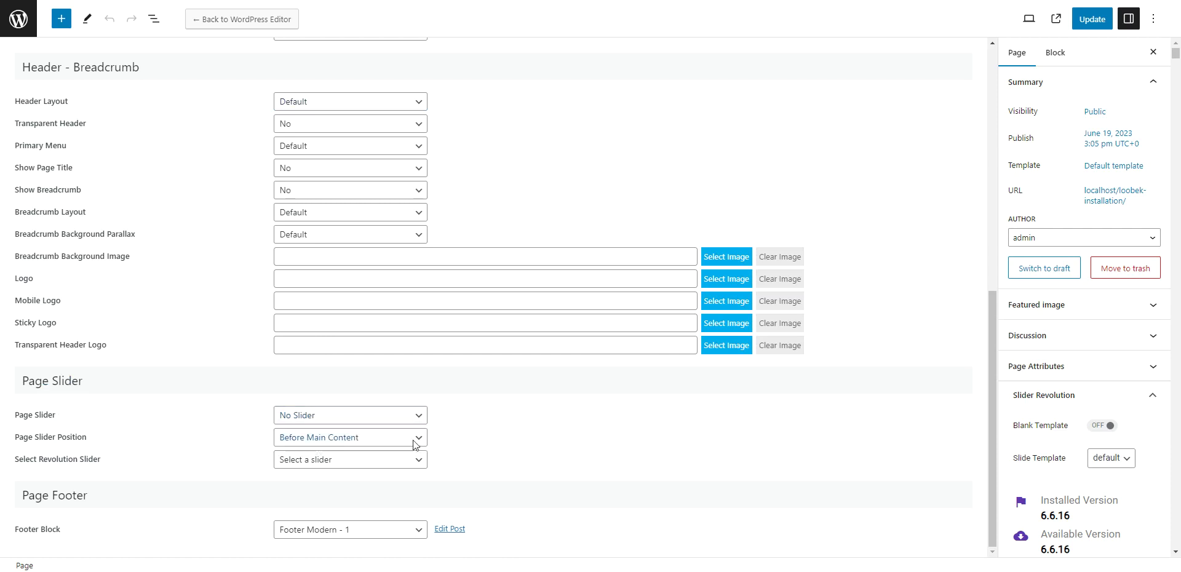
pyautogui.click(316, 437)
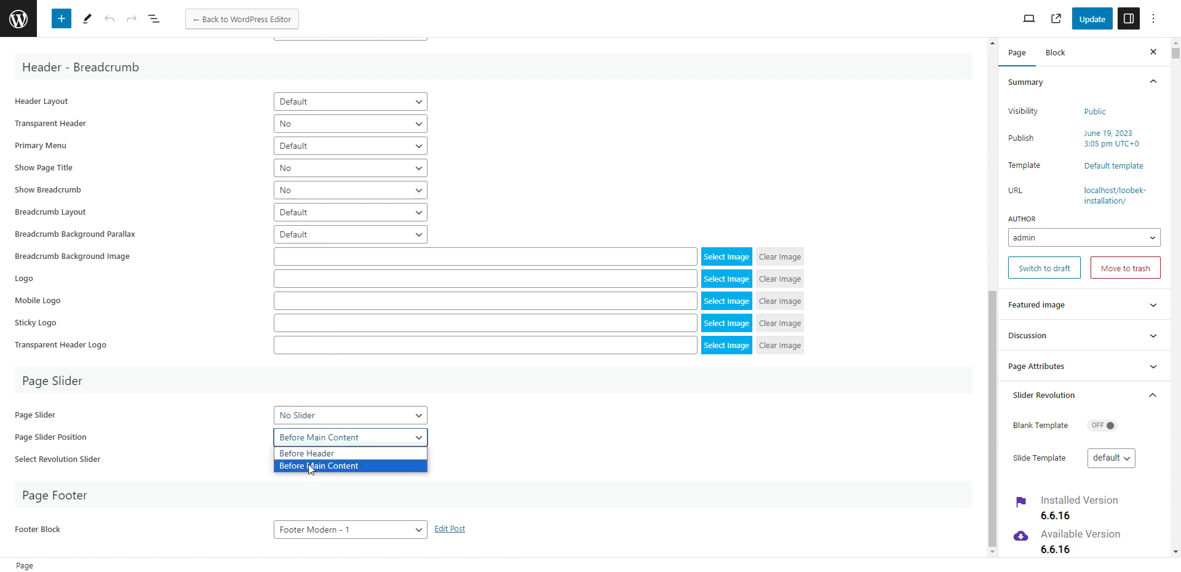
pyautogui.click(567, 455)
pyautogui.click(357, 465)
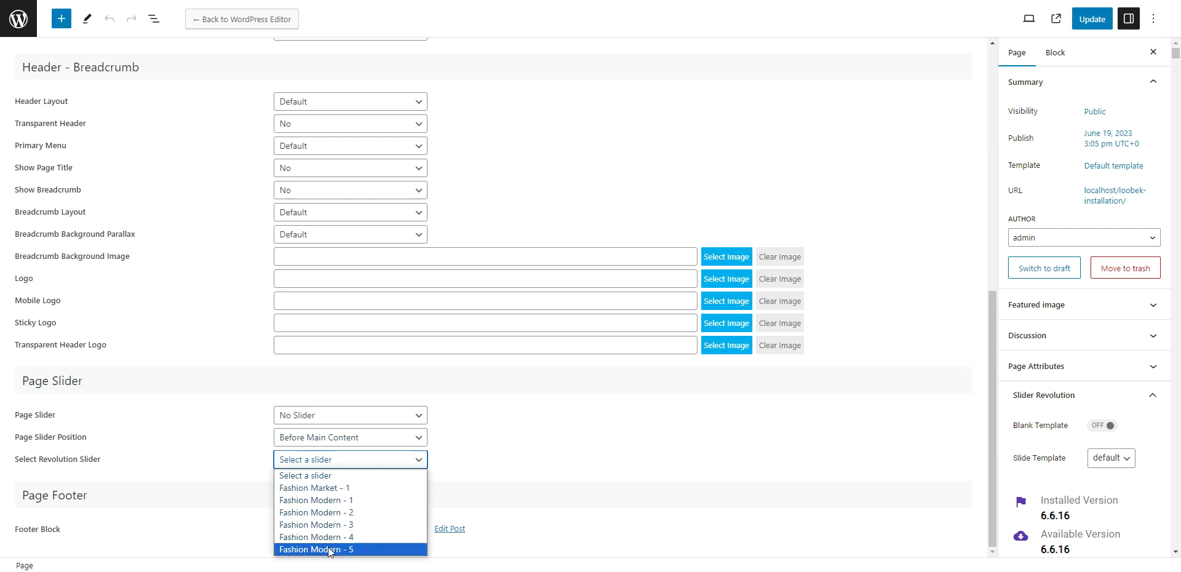
pyautogui.click(599, 422)
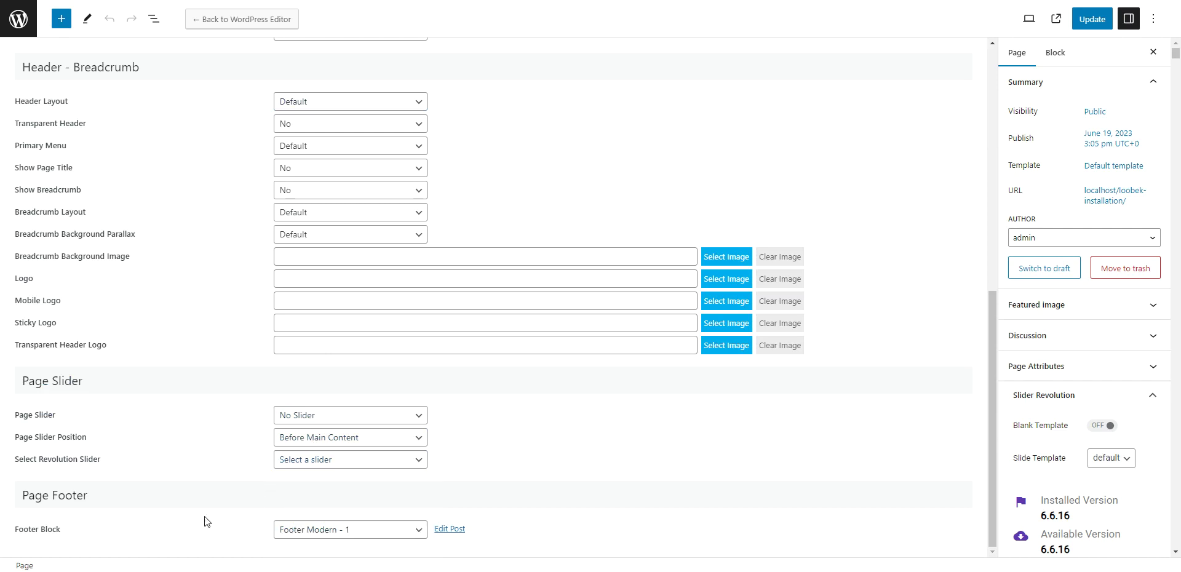
# Switch to the Word document and read the note about applying a home page's layout to all pages through Theme Options.
pyautogui.hotkey('alt', 'Tab')
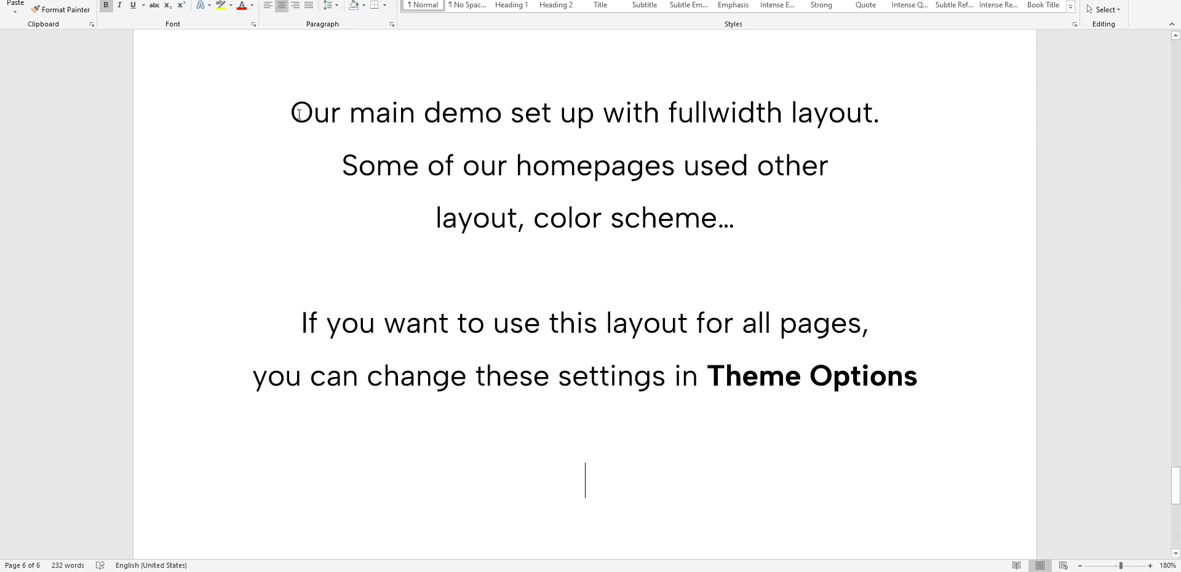
pyautogui.moveTo(299, 113); pyautogui.dragTo(843, 216)
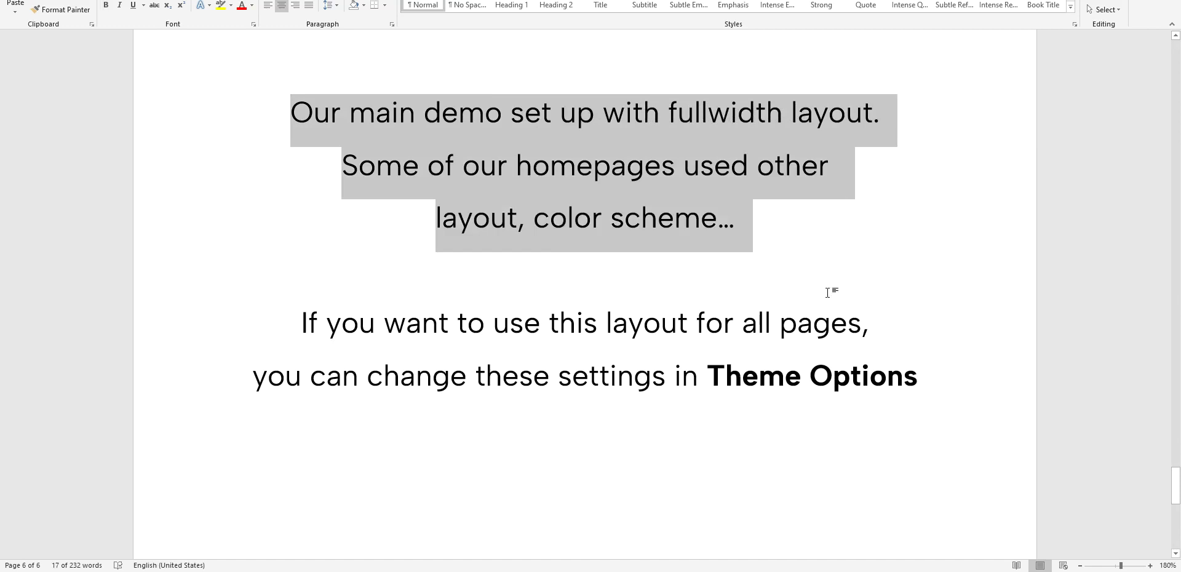
pyautogui.click(826, 269)
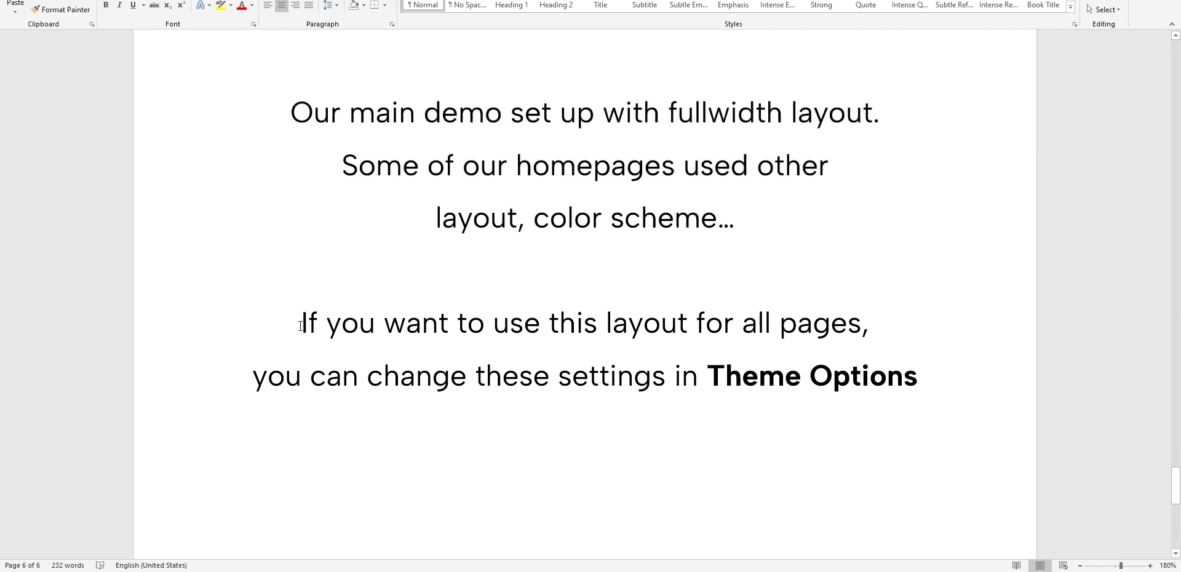
pyautogui.moveTo(303, 323); pyautogui.dragTo(854, 323)
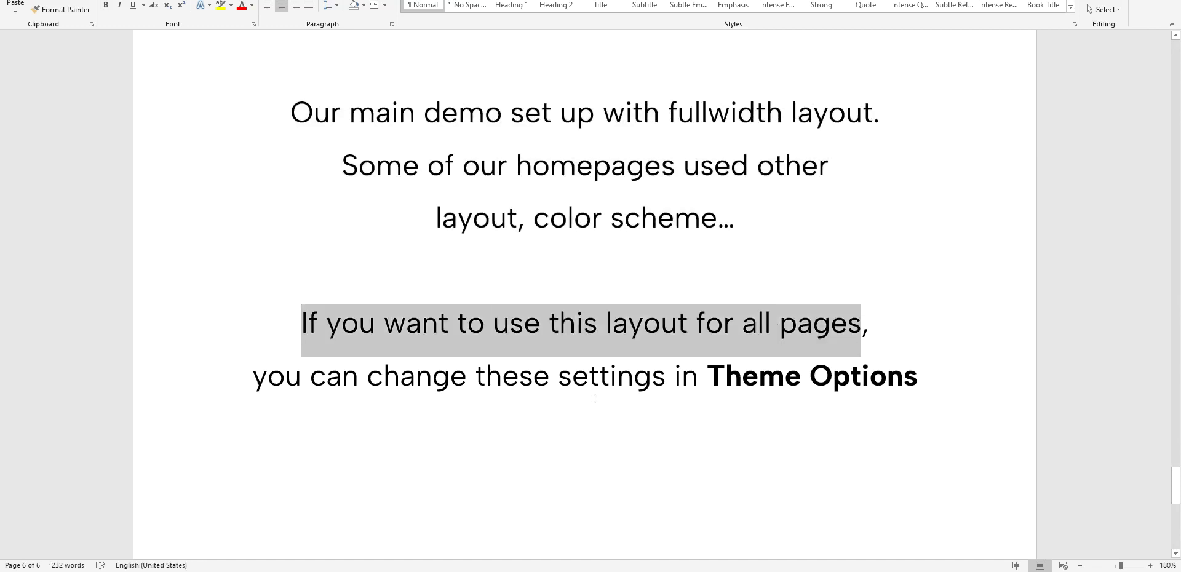
pyautogui.moveTo(708, 377); pyautogui.dragTo(918, 376)
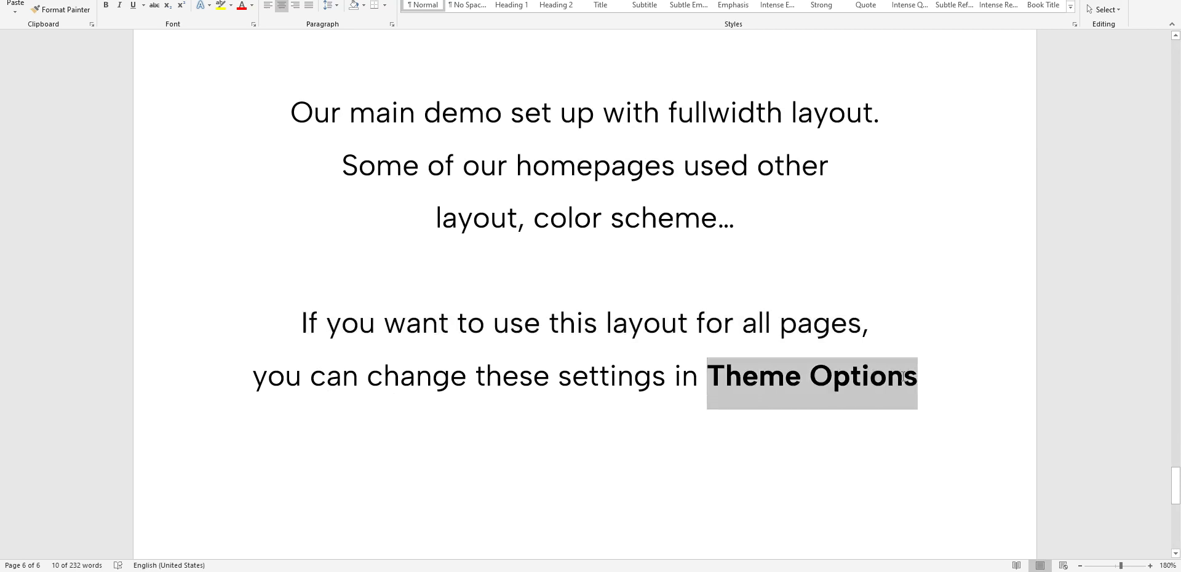
pyautogui.click(474, 514)
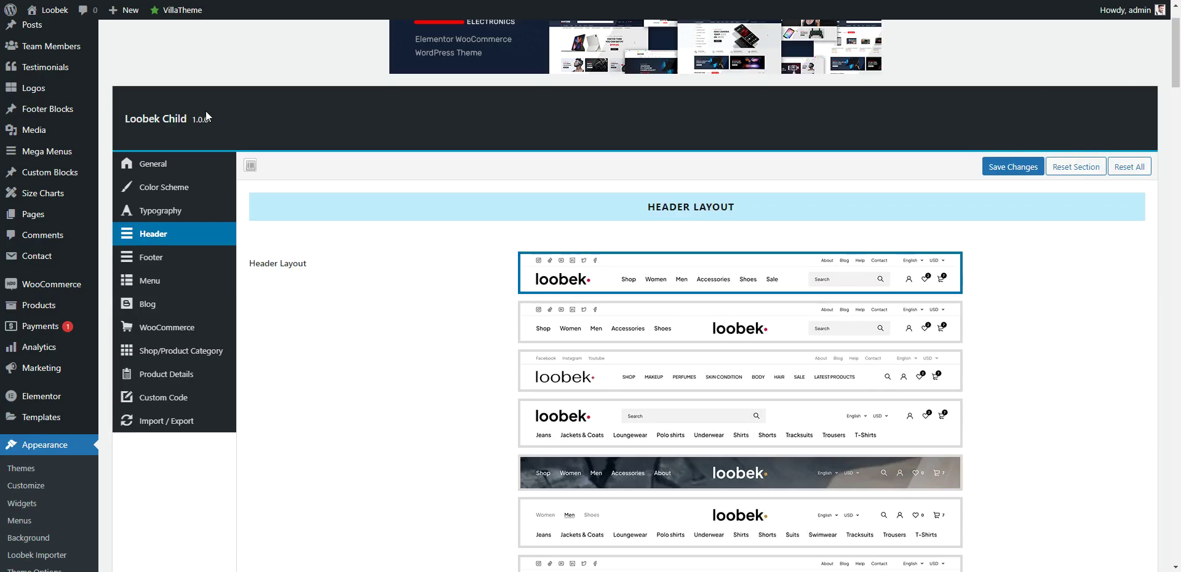
# Examine the Layout Style settings in the General section of the theme options.
pyautogui.click(153, 164)
pyautogui.scroll(-6, 439, 383)
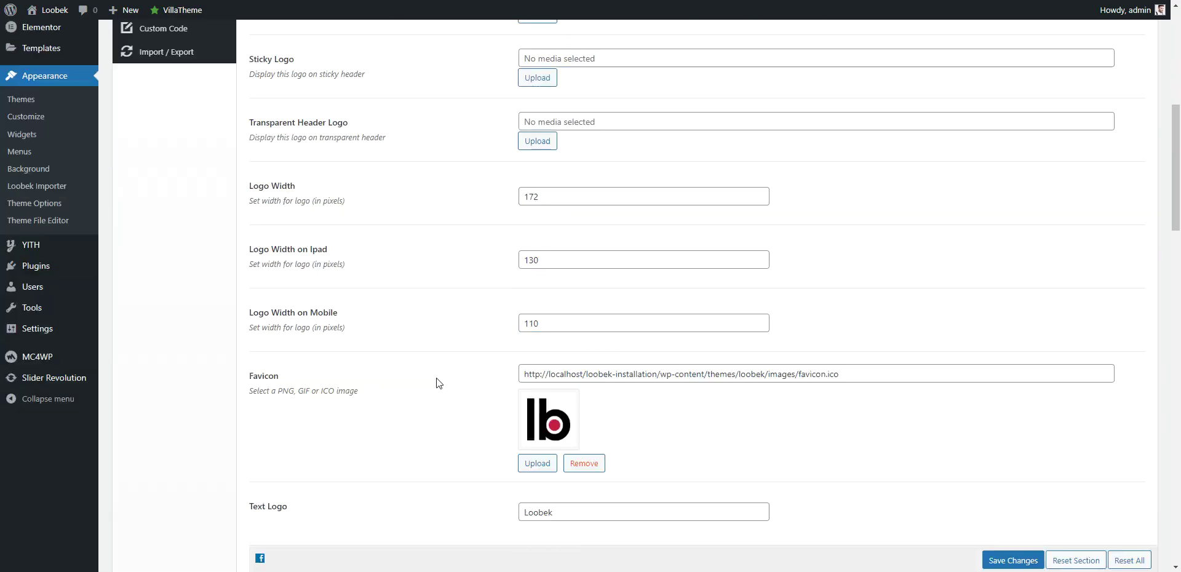
pyautogui.scroll(-8, 438, 383)
pyautogui.moveTo(661, 74); pyautogui.dragTo(817, 90)
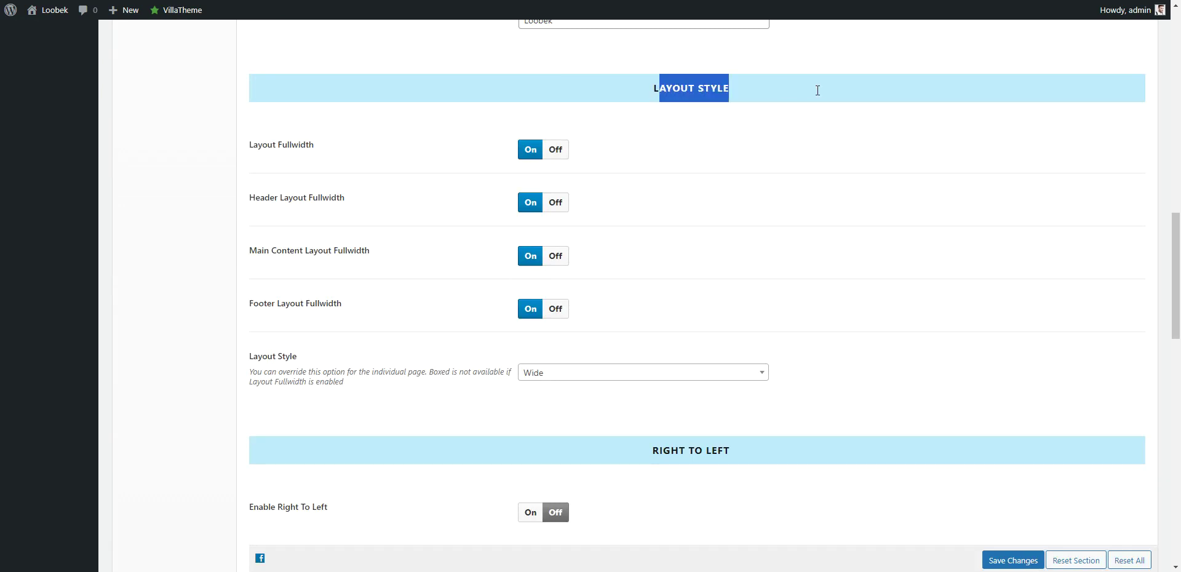
pyautogui.click(630, 160)
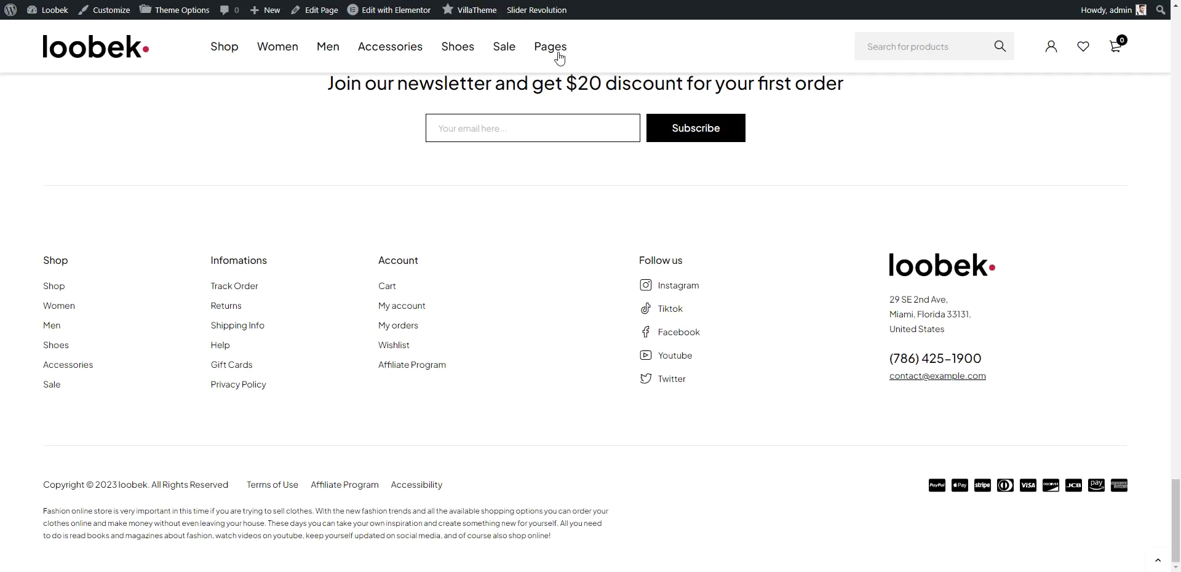
# Open another demo home page from the site's Pages menu and examine its layout along the page.
pyautogui.moveTo(559, 59)
pyautogui.click(92, 211)
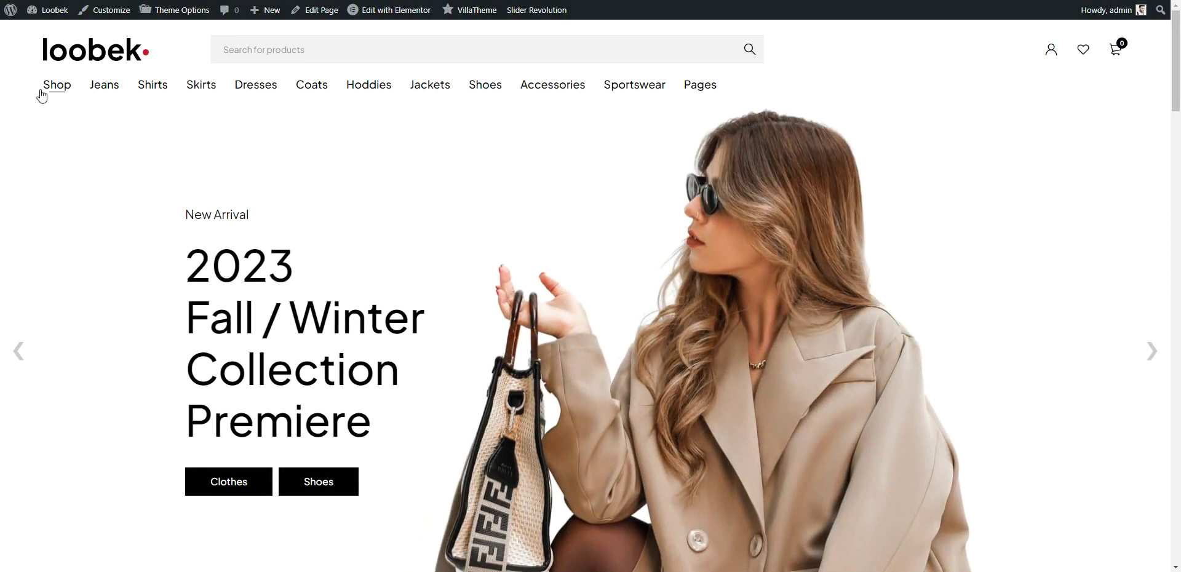
pyautogui.scroll(-20, 525, 355)
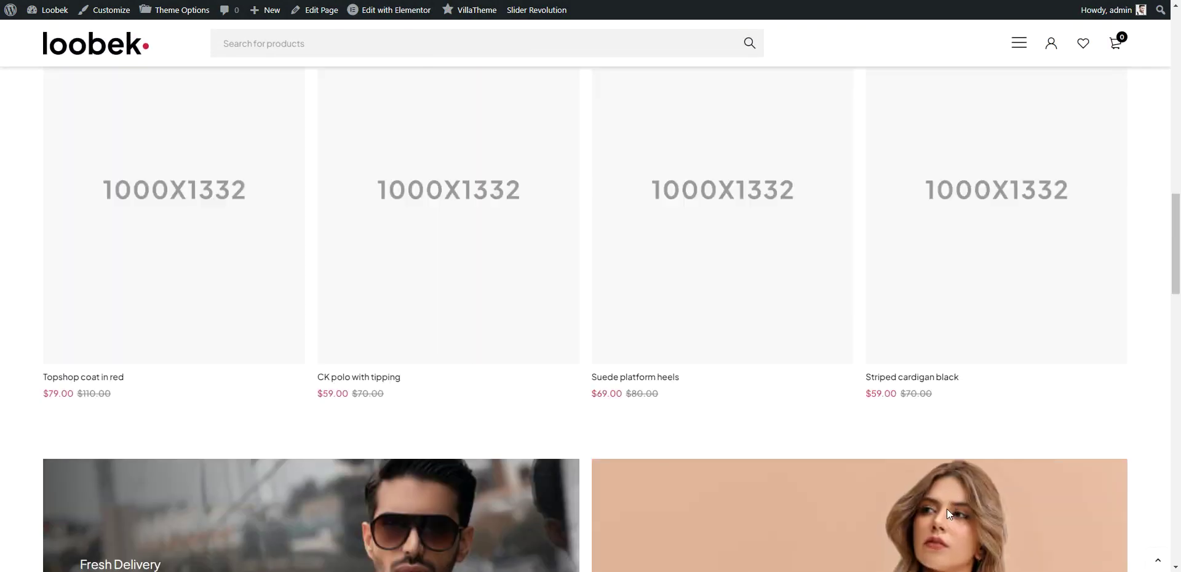
pyautogui.scroll(-10, 994, 501)
pyautogui.scroll(10, 999, 501)
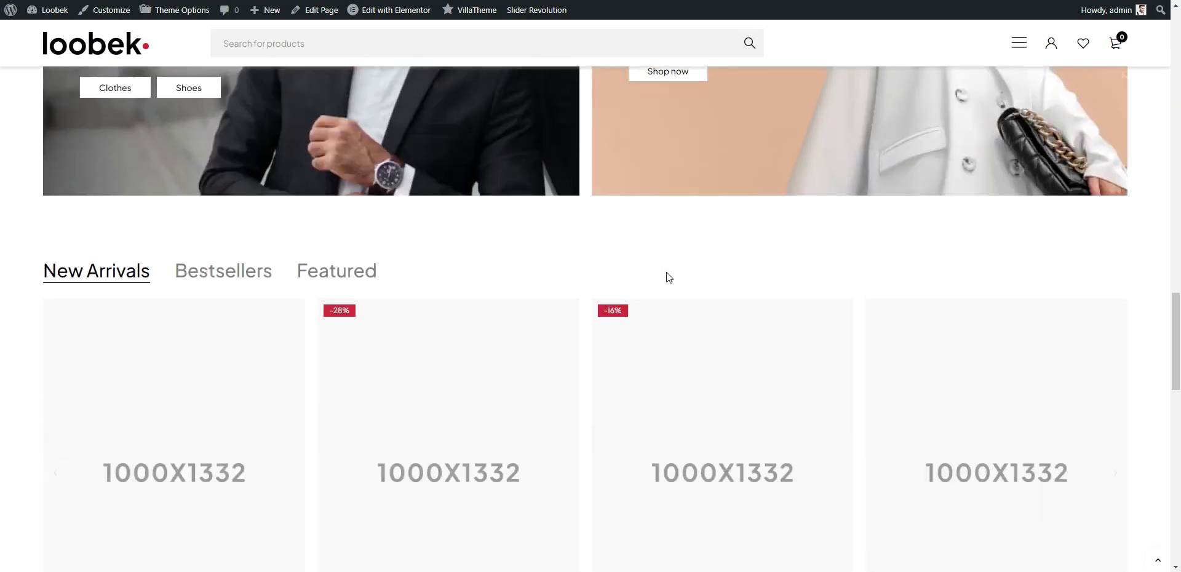
pyautogui.scroll(8, 667, 273)
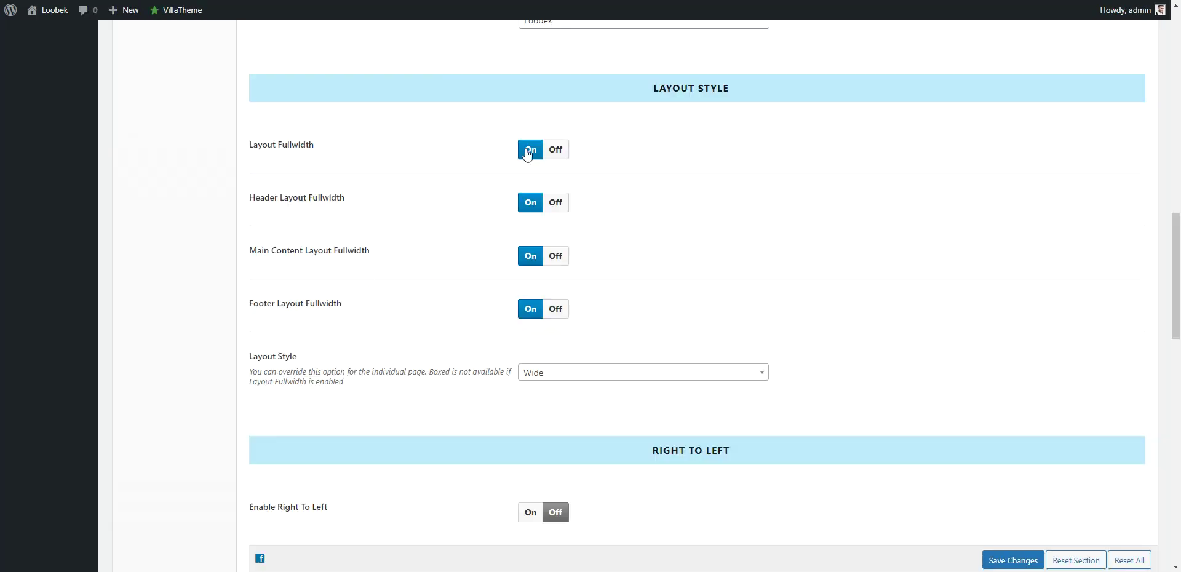
# Turn off Layout Fullwidth in the theme options and save the changes.
pyautogui.click(555, 150)
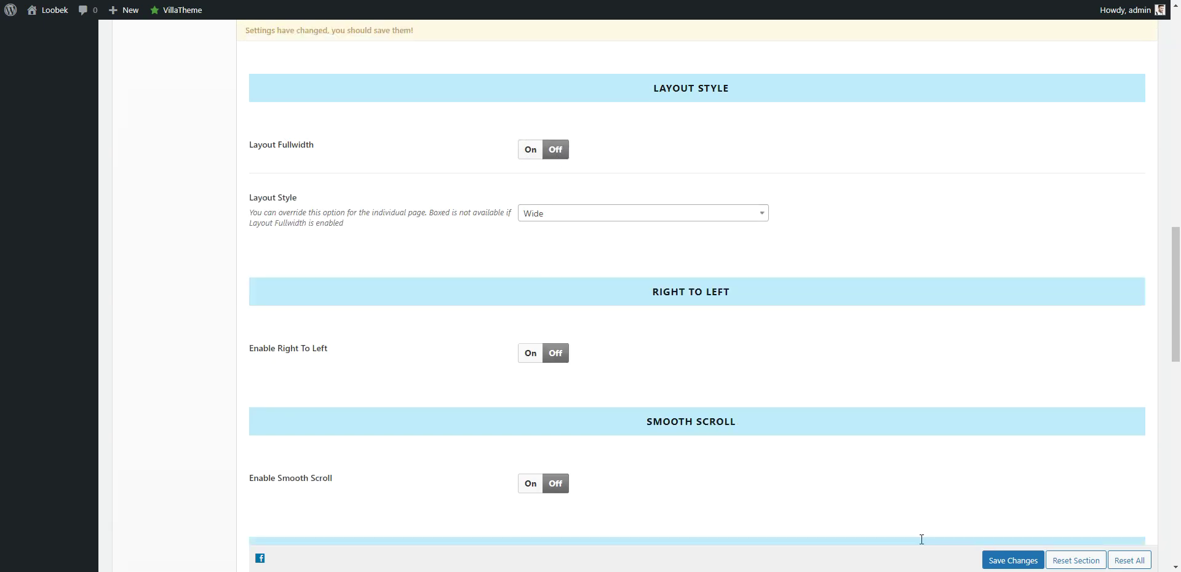
pyautogui.click(1012, 560)
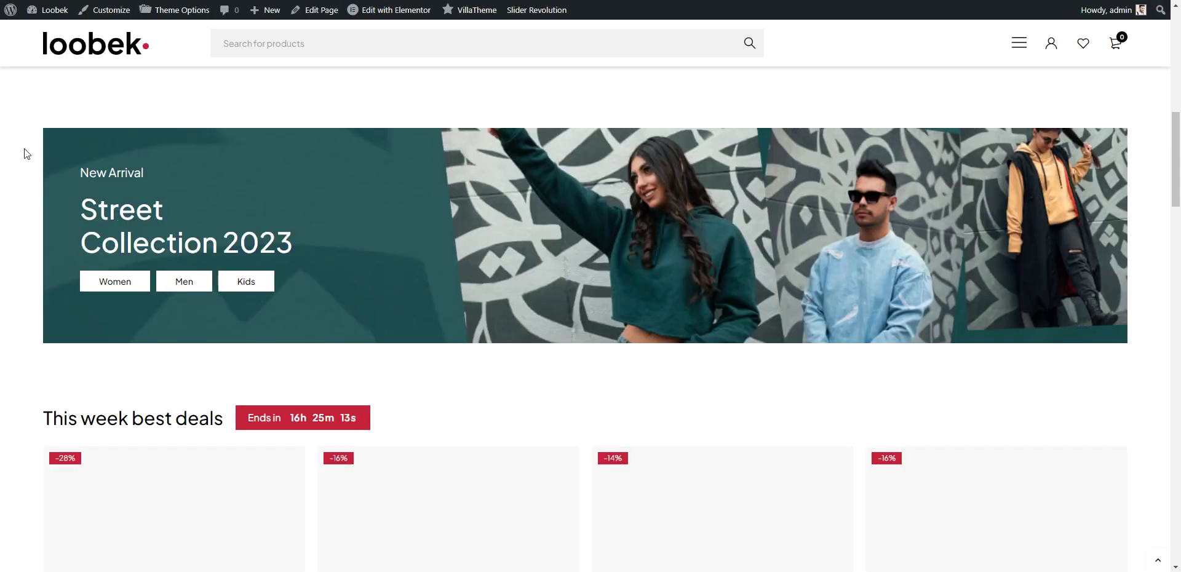
# Reload the demo home page and inspect how its header and content are laid out.
pyautogui.rightClick(11, 102)
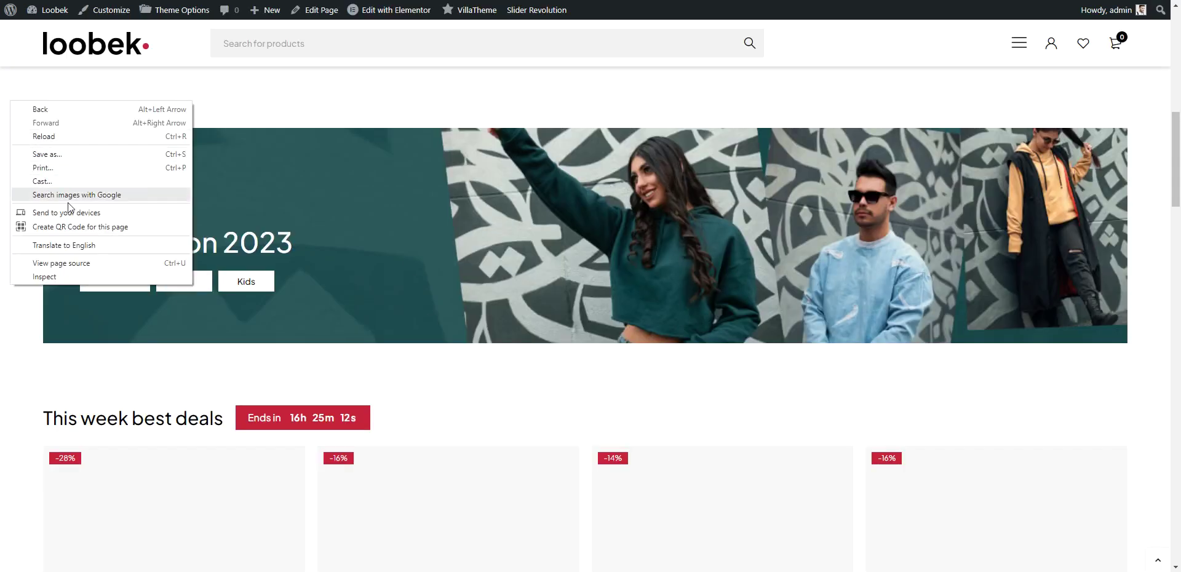
pyautogui.click(56, 140)
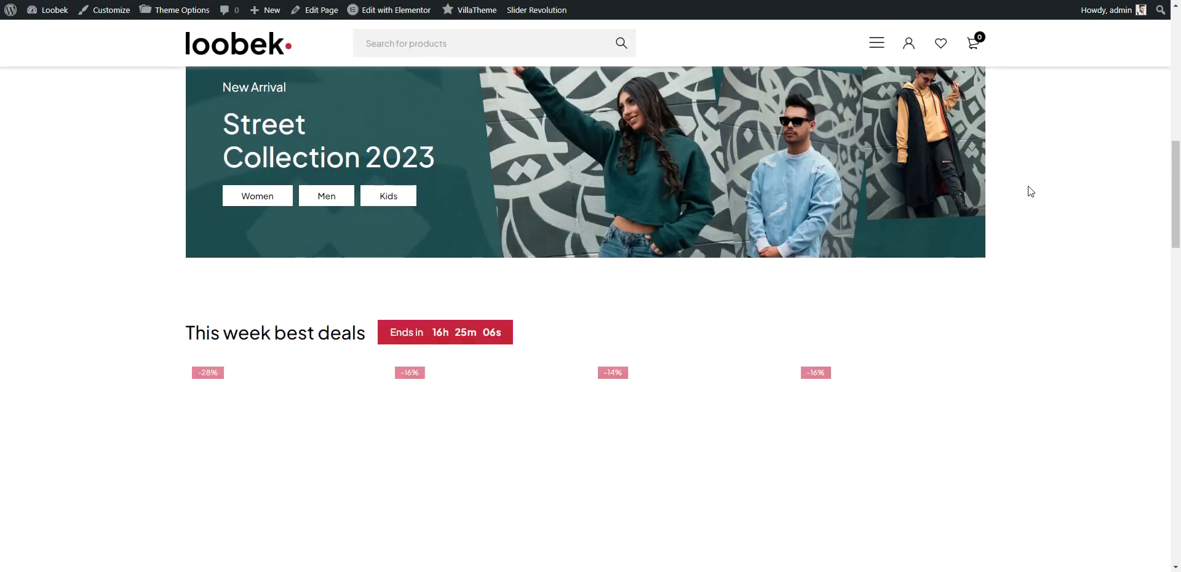
pyautogui.scroll(10, 937, 326)
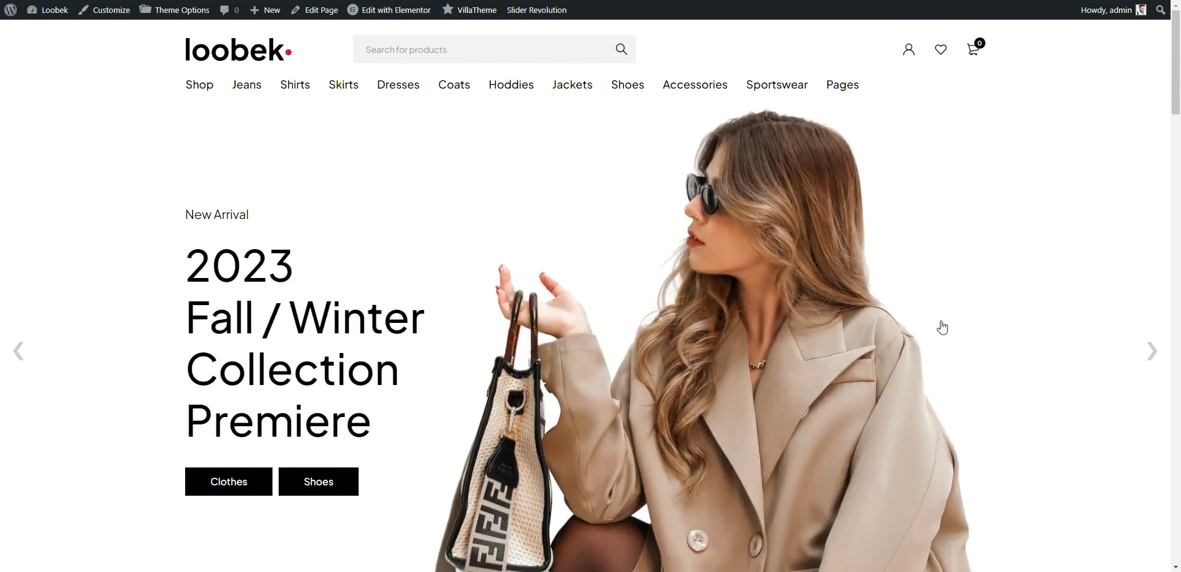
pyautogui.scroll(-3, 942, 327)
pyautogui.scroll(3, 941, 328)
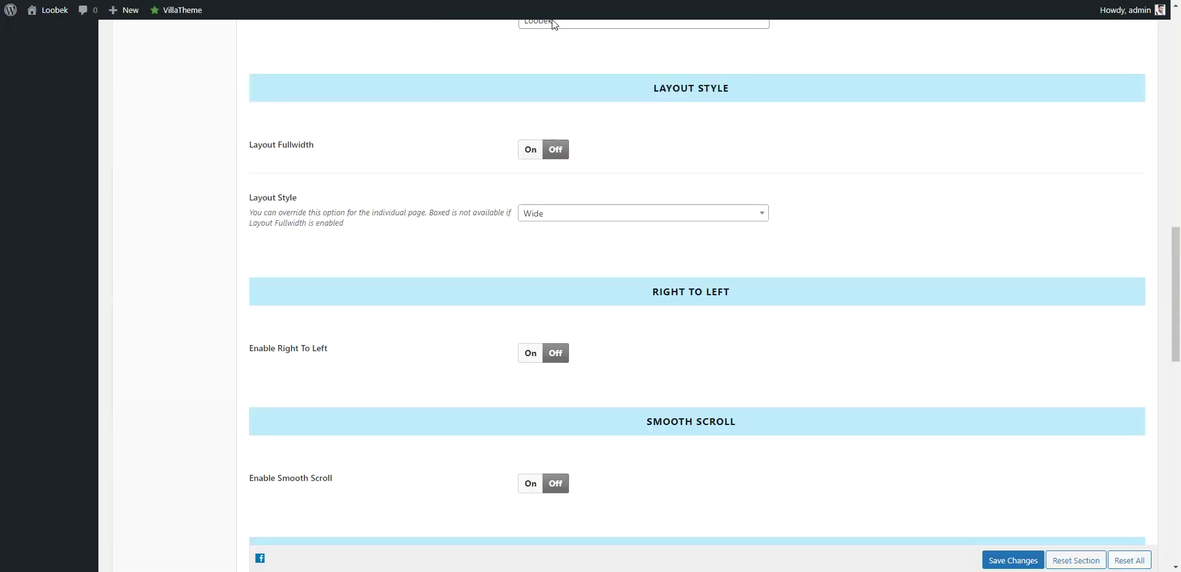
# Apply the fourth preset color scheme in the Color Scheme section of the theme options, accepting replacement of the current options.
pyautogui.scroll(1, 428, 155)
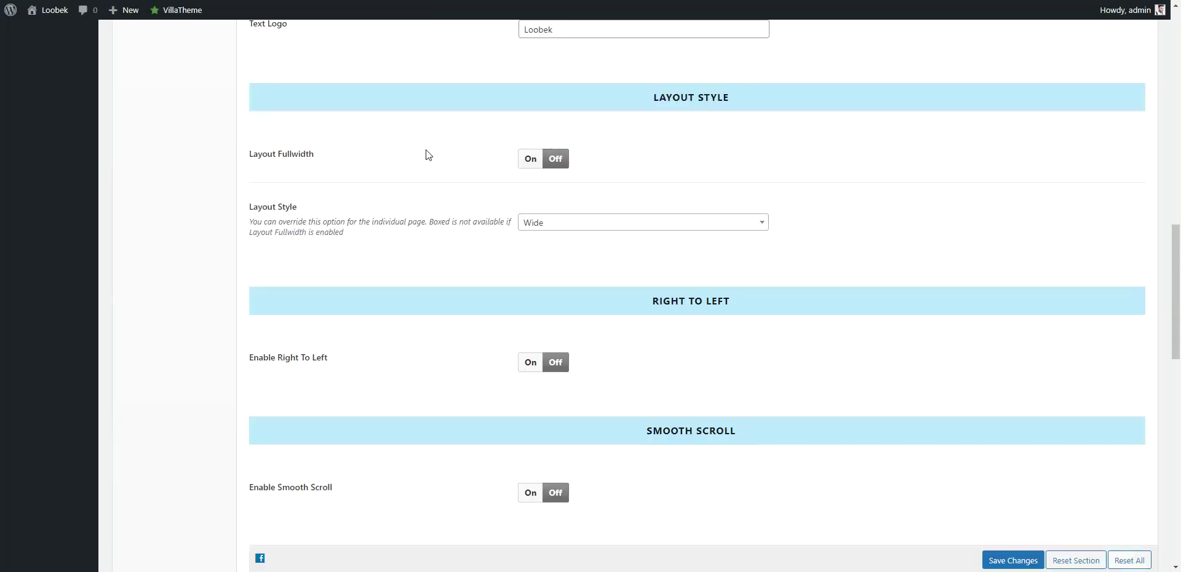
pyautogui.scroll(12, 429, 154)
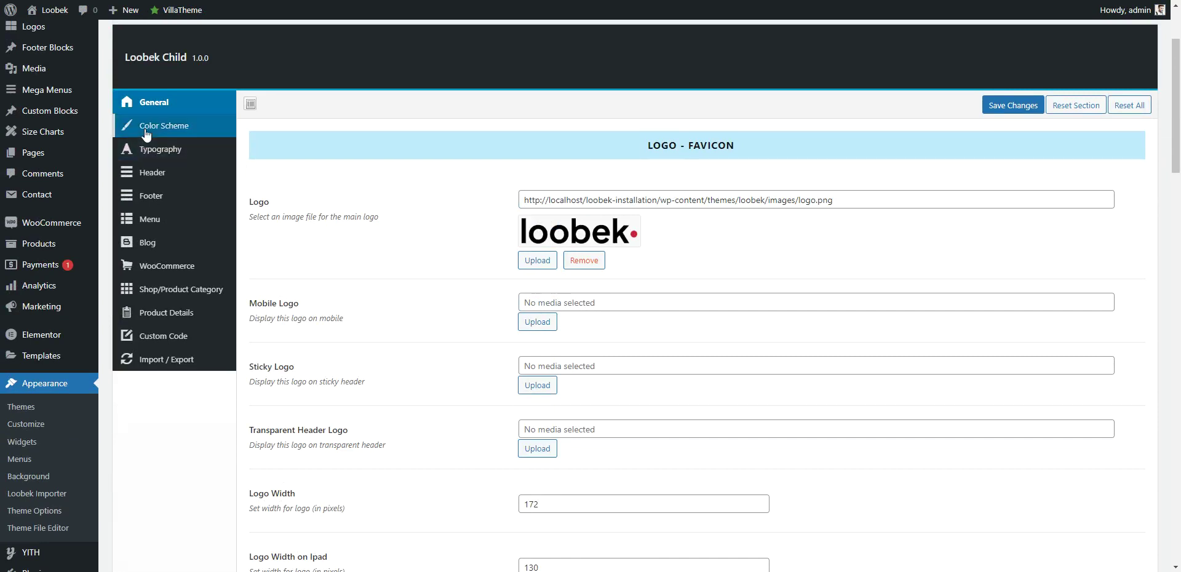
pyautogui.click(146, 130)
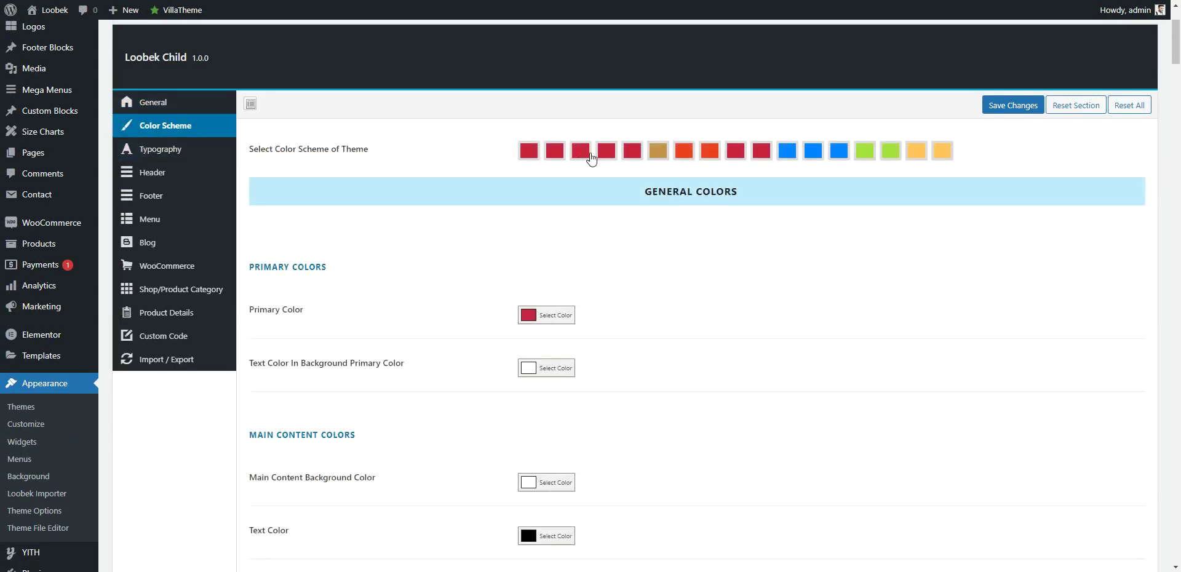
pyautogui.click(612, 158)
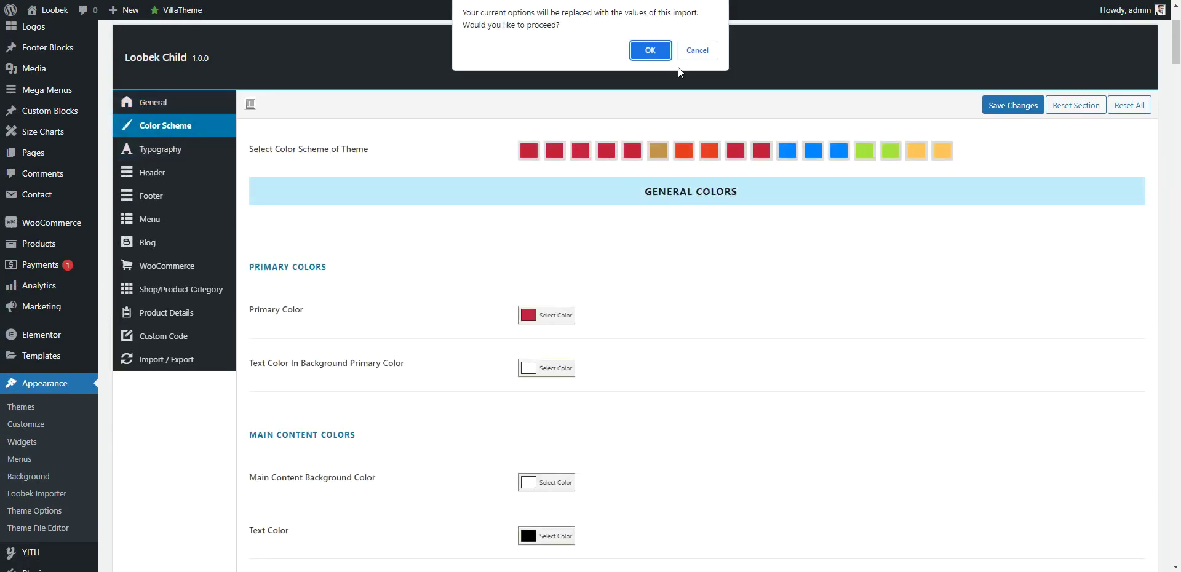
pyautogui.click(646, 46)
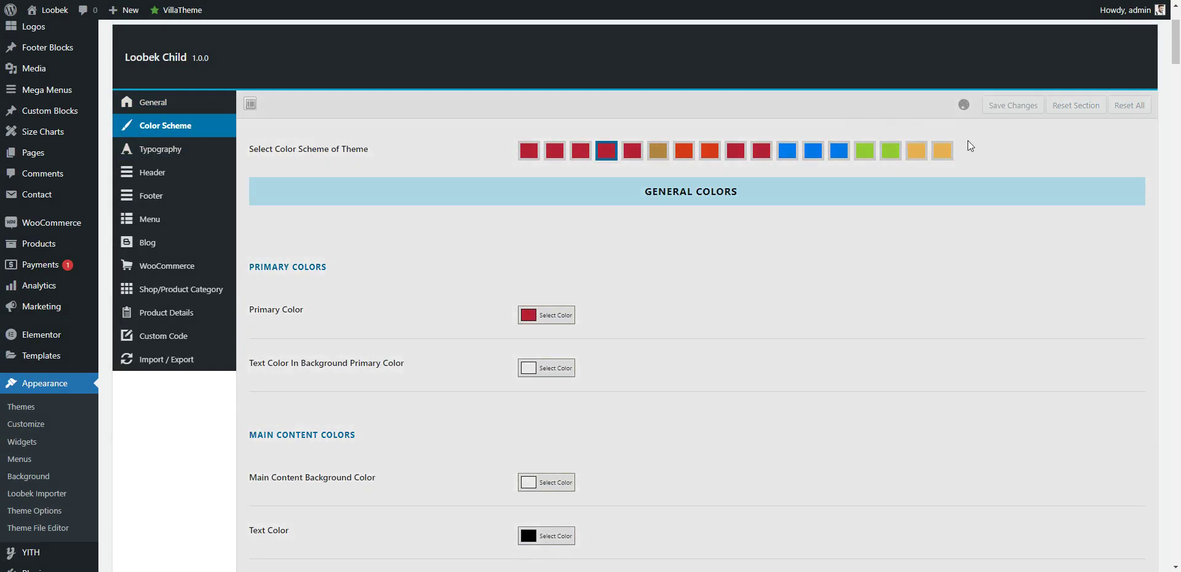
# Save the applied color scheme and look through the Header section of the theme options down to the breadcrumb settings.
pyautogui.click(1019, 113)
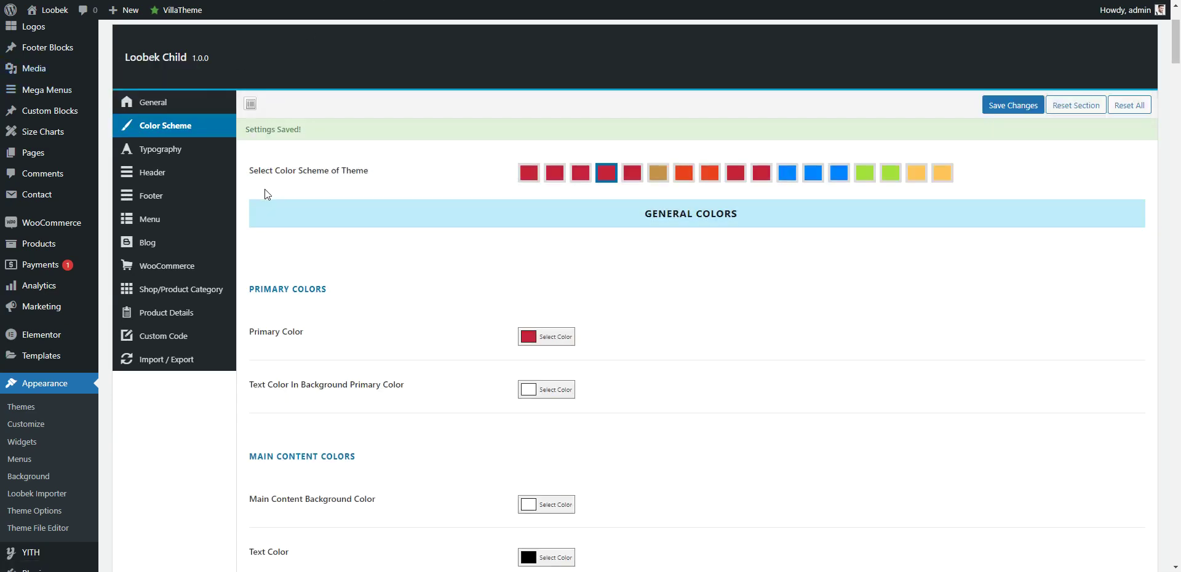
pyautogui.click(136, 172)
pyautogui.scroll(-15, 377, 401)
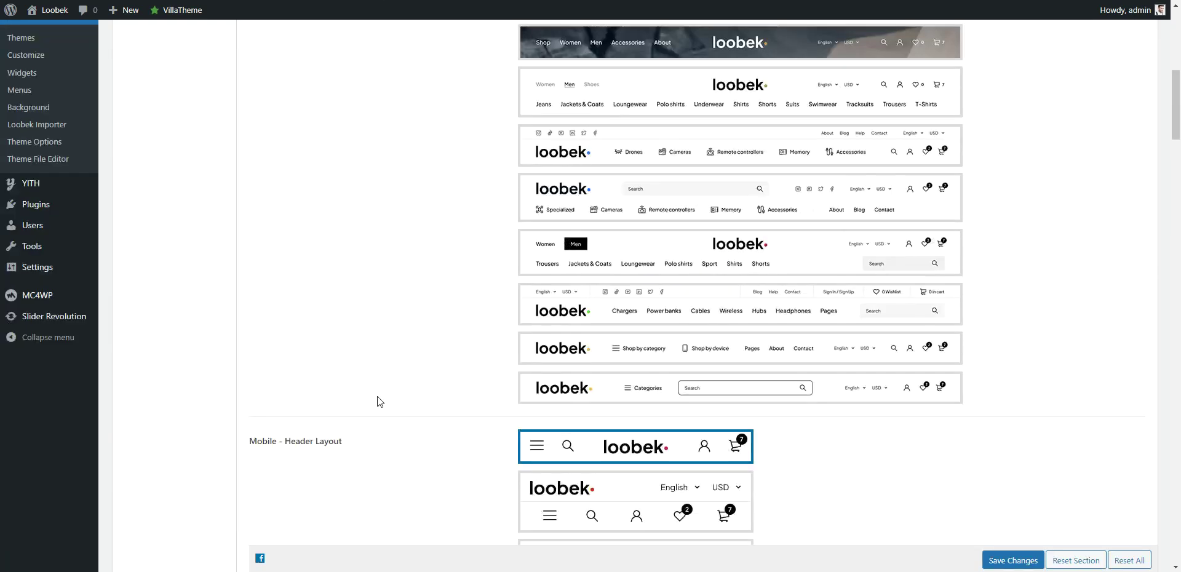
pyautogui.scroll(-20, 413, 410)
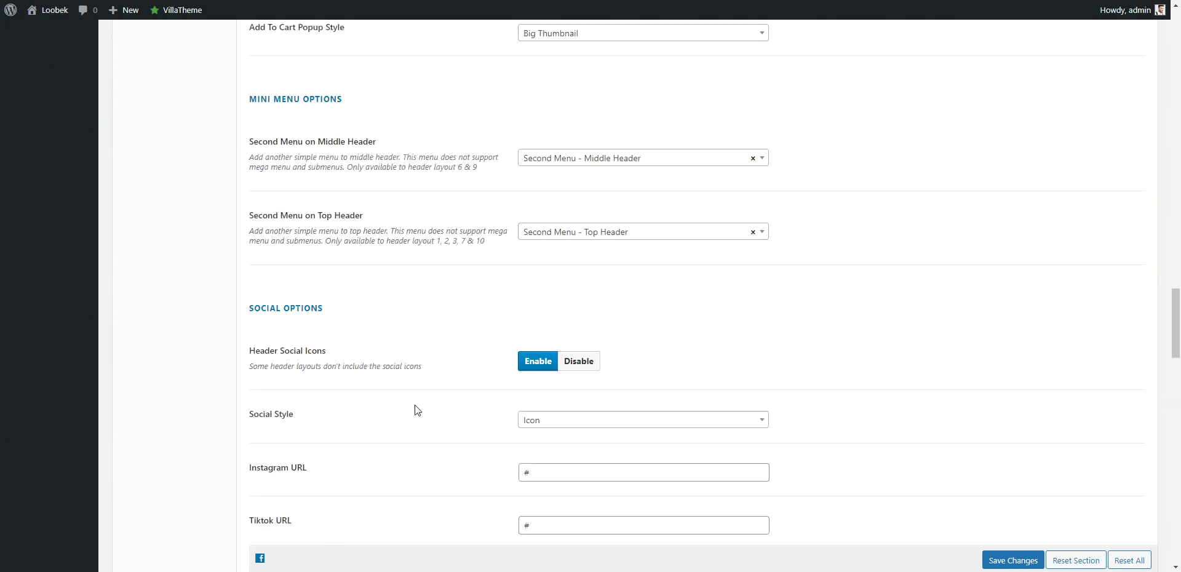
pyautogui.scroll(-15, 416, 408)
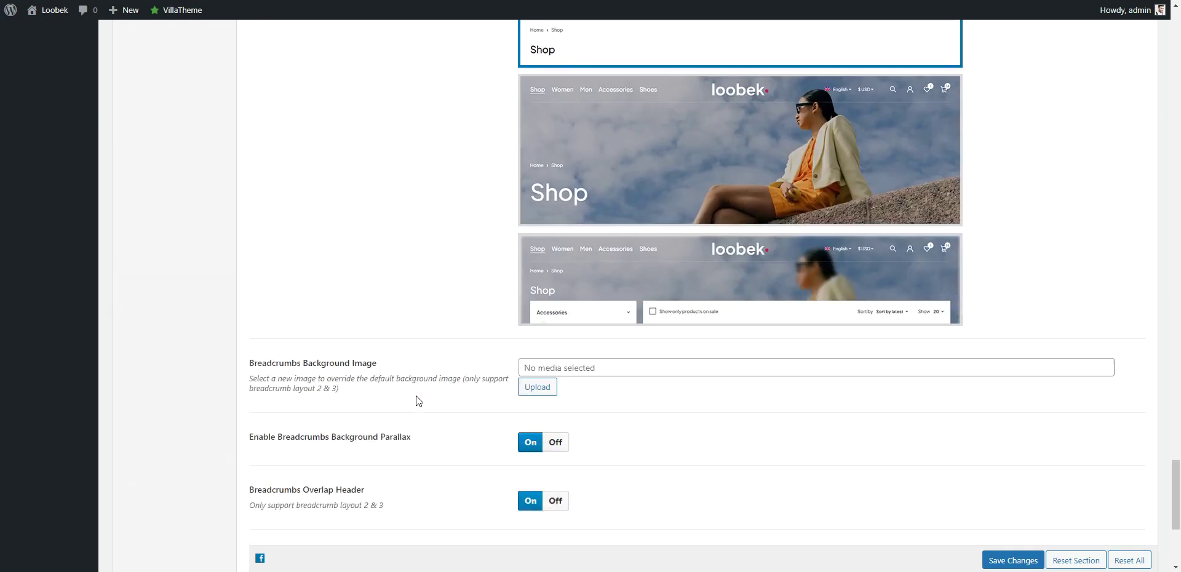
pyautogui.scroll(20, 415, 398)
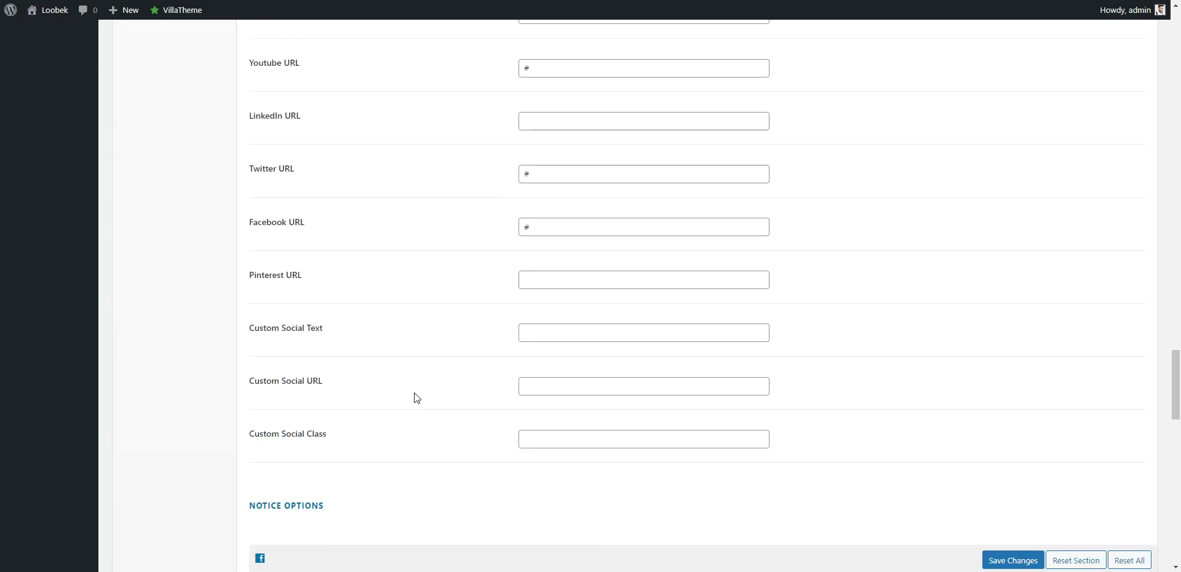
# Enable Store Notice in the header's Notice Options, keeping the existing notice content, and save the changes.
pyautogui.moveTo(252, 383); pyautogui.dragTo(355, 384)
pyautogui.click(406, 412)
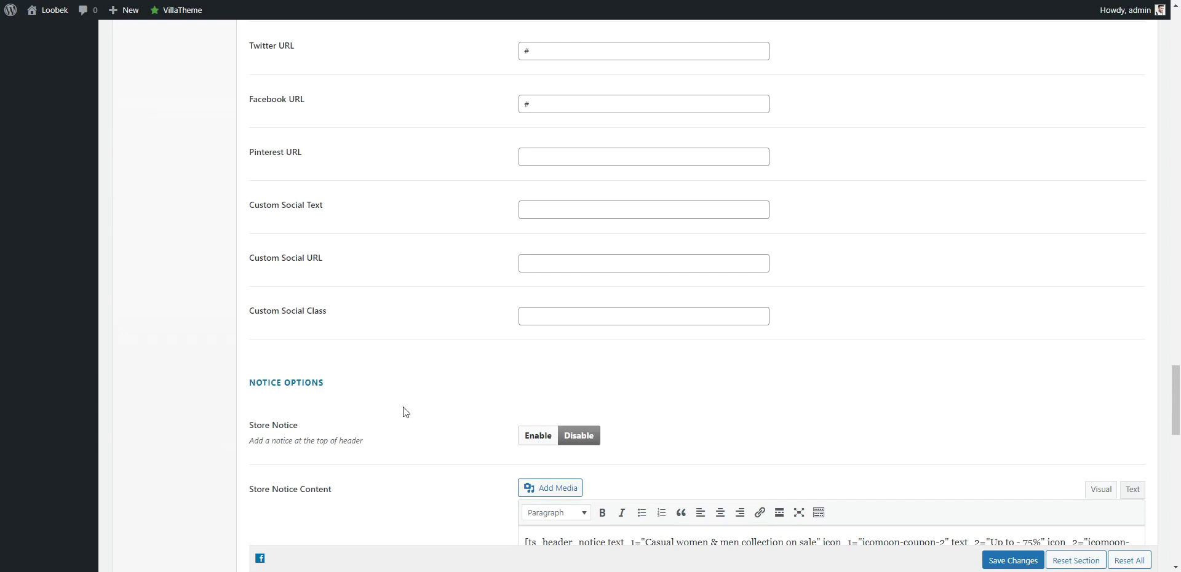
pyautogui.moveTo(247, 424); pyautogui.dragTo(315, 429)
pyautogui.click(546, 443)
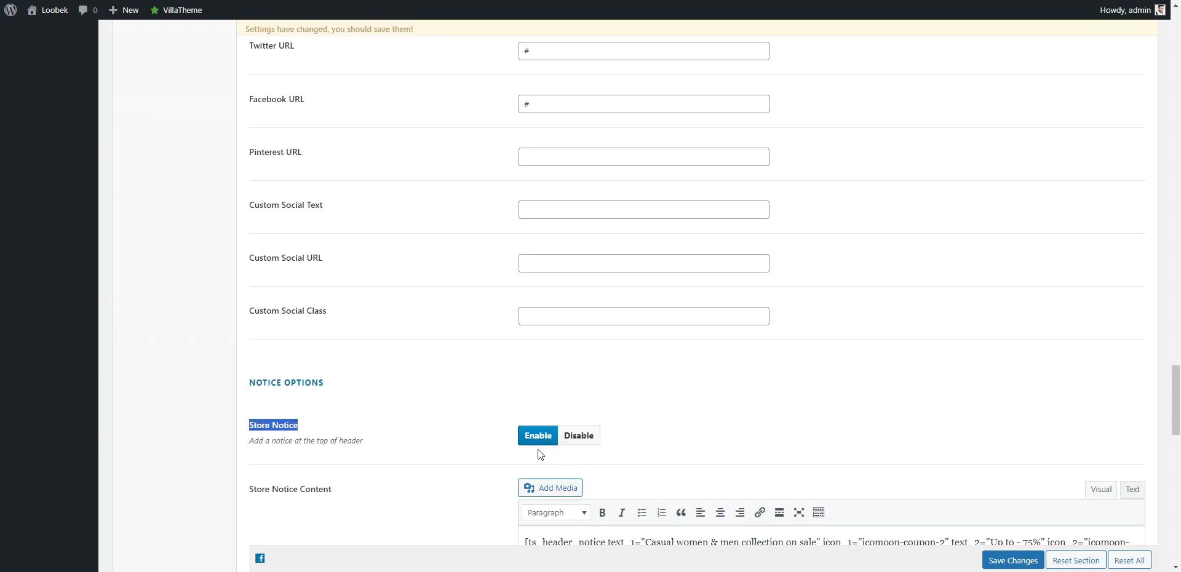
pyautogui.scroll(-5, 725, 379)
pyautogui.moveTo(271, 182); pyautogui.dragTo(362, 183)
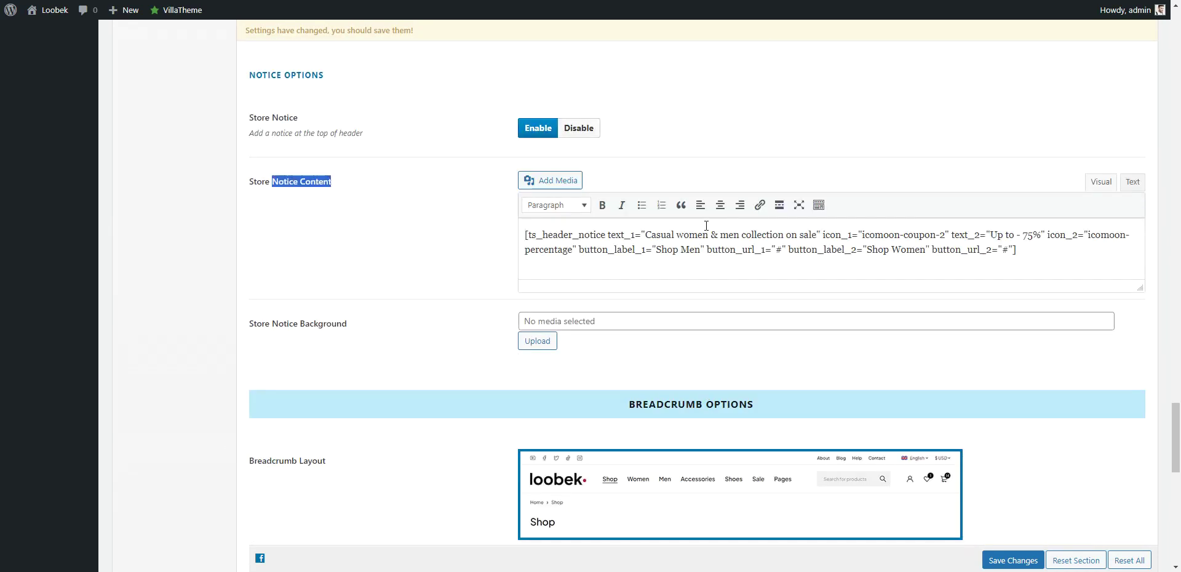
pyautogui.click(1013, 560)
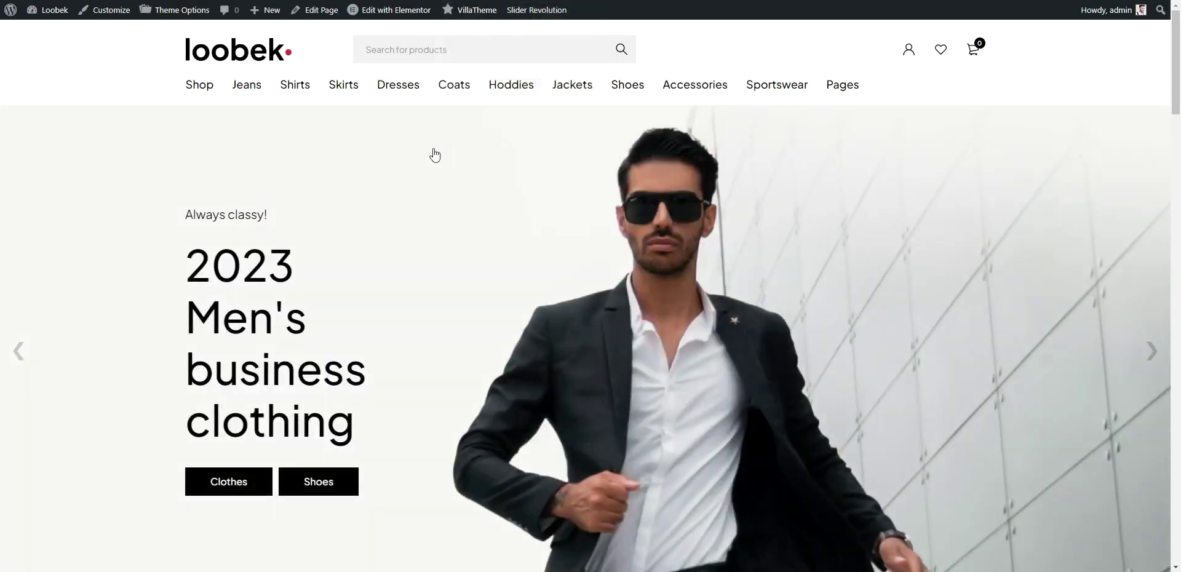
# Refresh the demo home page and check the store notice, color scheme and content layout along the page.
pyautogui.rightClick(121, 62)
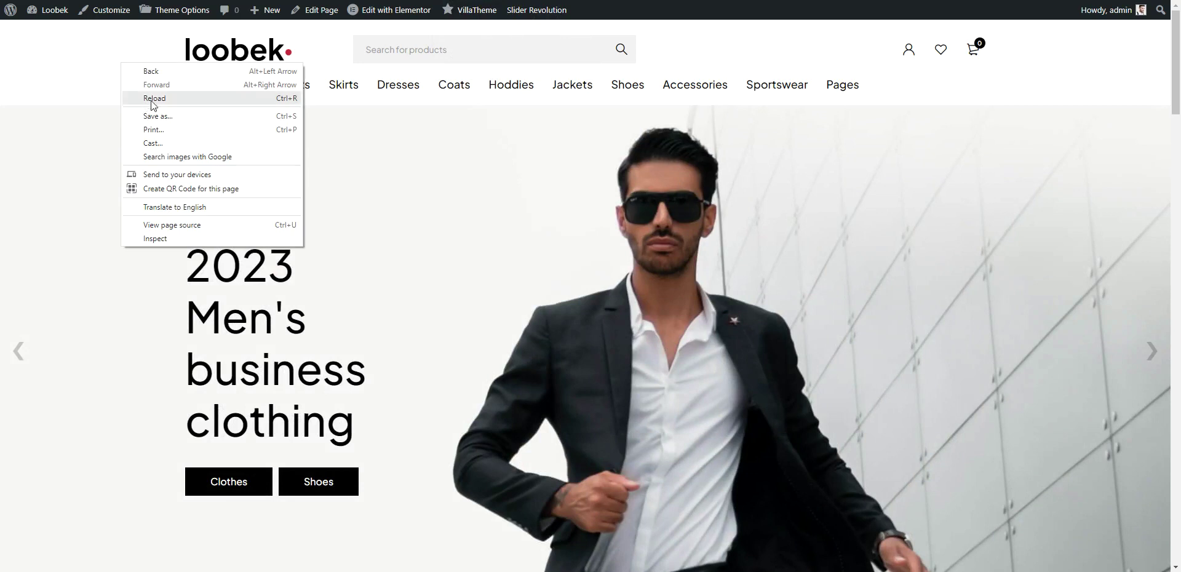
pyautogui.click(154, 99)
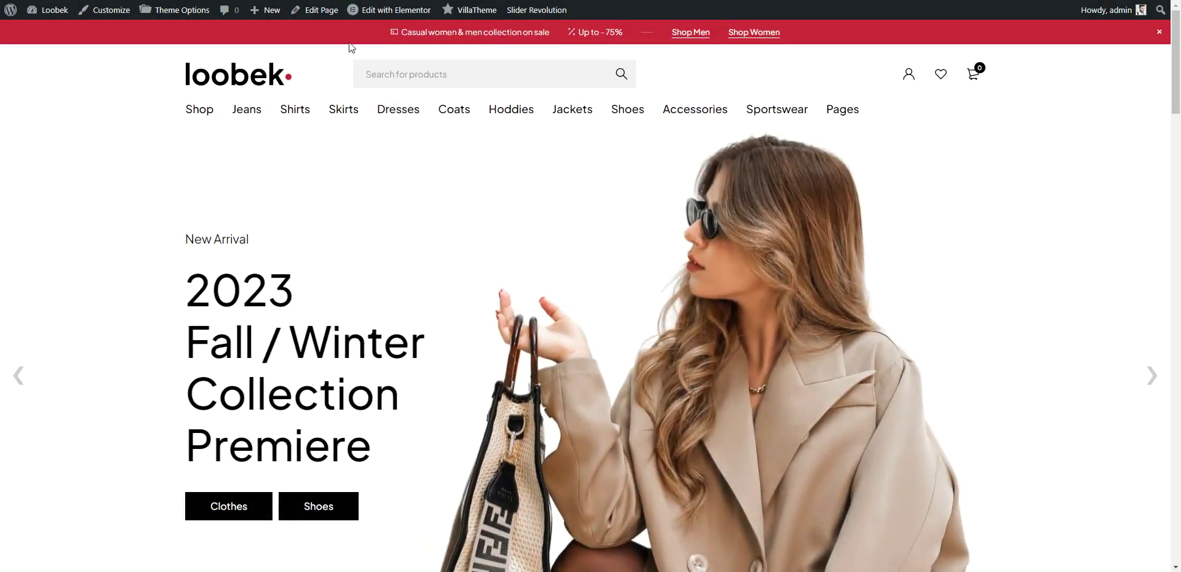
pyautogui.scroll(-15, 472, 222)
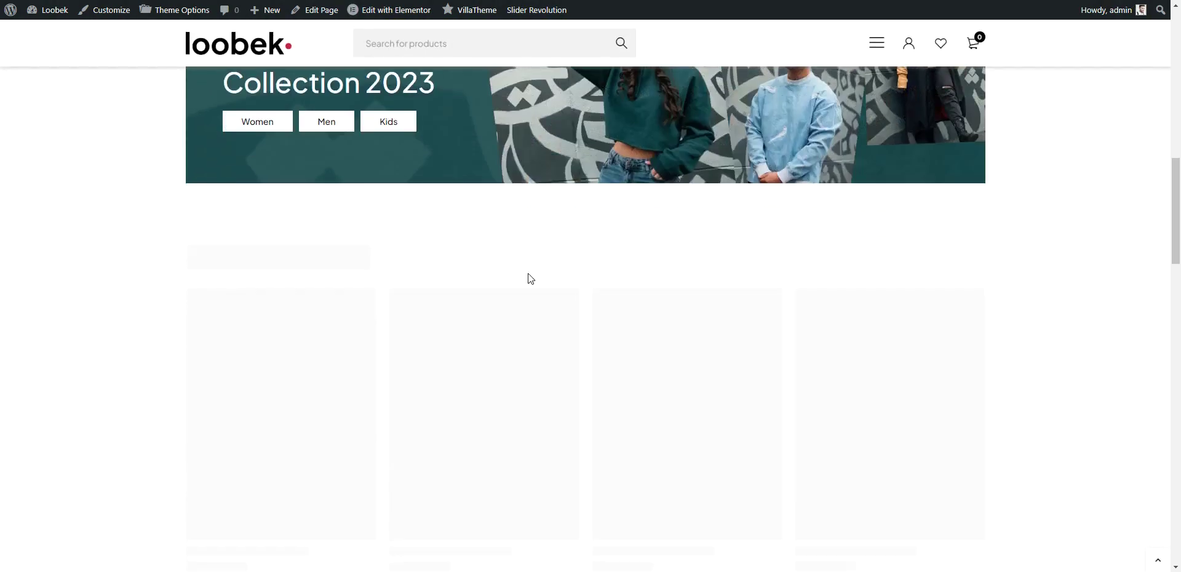
pyautogui.scroll(-15, 1071, 372)
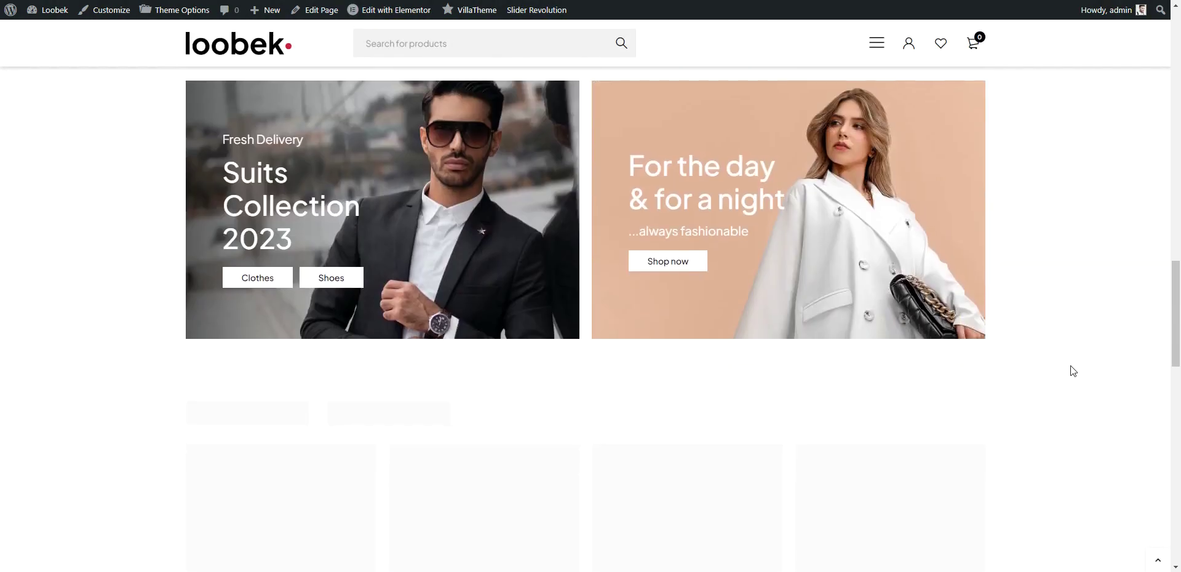
pyautogui.scroll(9, 1071, 371)
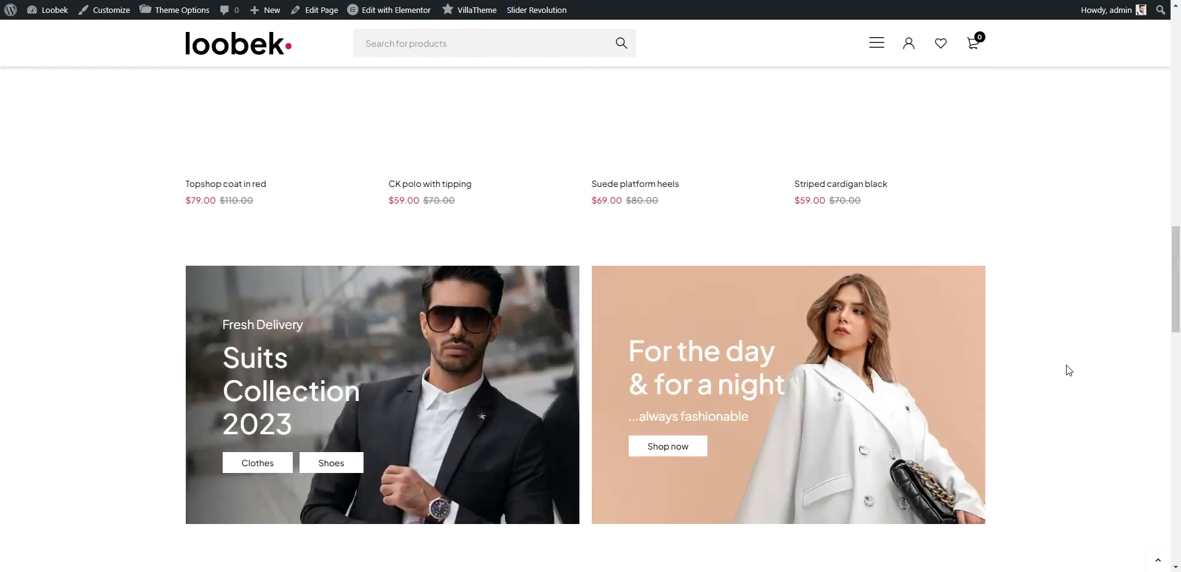
pyautogui.scroll(-6, 1068, 369)
pyautogui.scroll(-12, 837, 223)
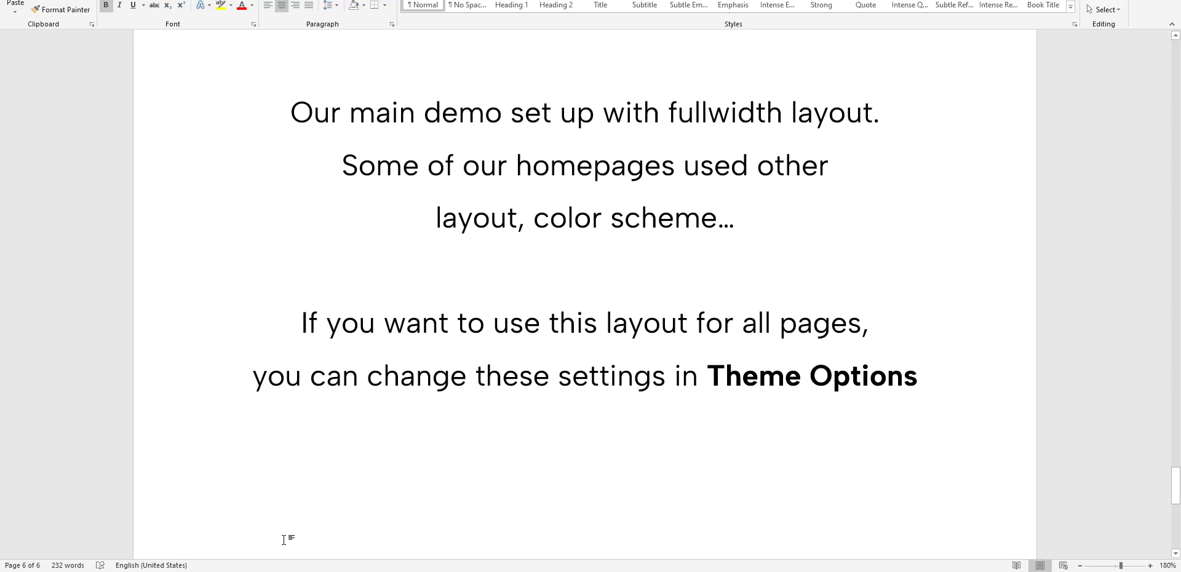
# Switch to the Word notes and read how Theme Options and Page Options control the layout, highlighting "Page Options".
pyautogui.scroll(-5, 522, 453)
pyautogui.scroll(-4, 521, 453)
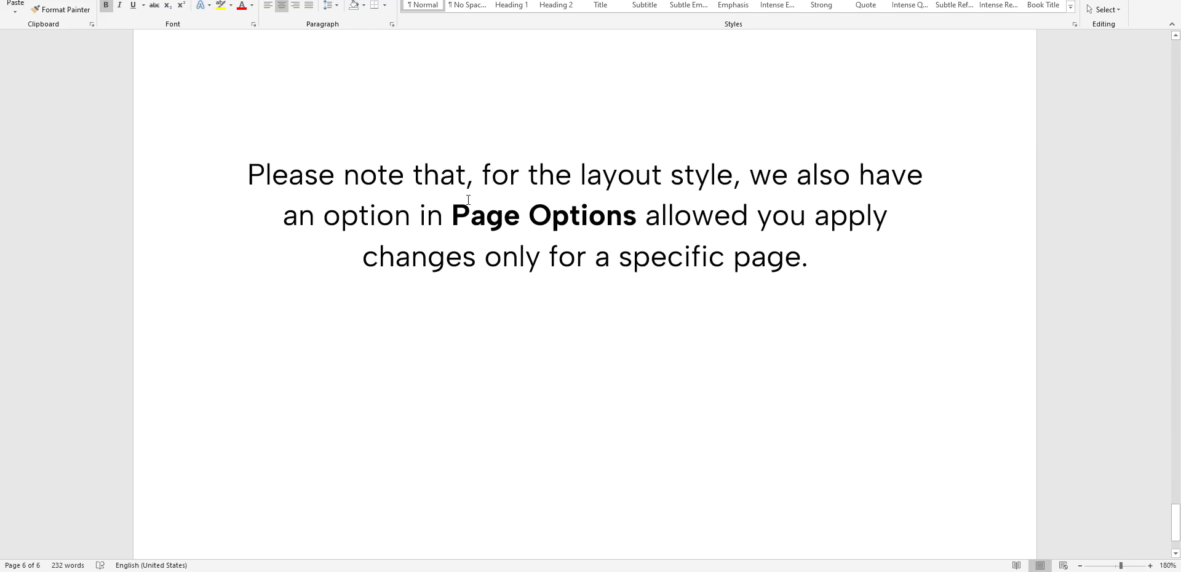
pyautogui.moveTo(453, 217); pyautogui.dragTo(620, 216)
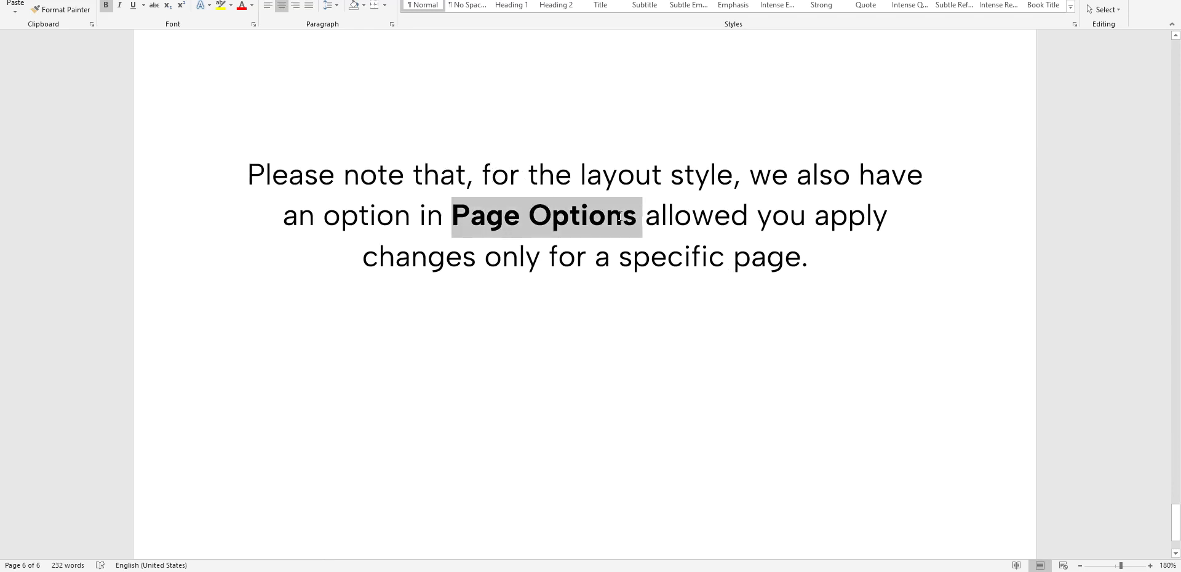
pyautogui.click(694, 365)
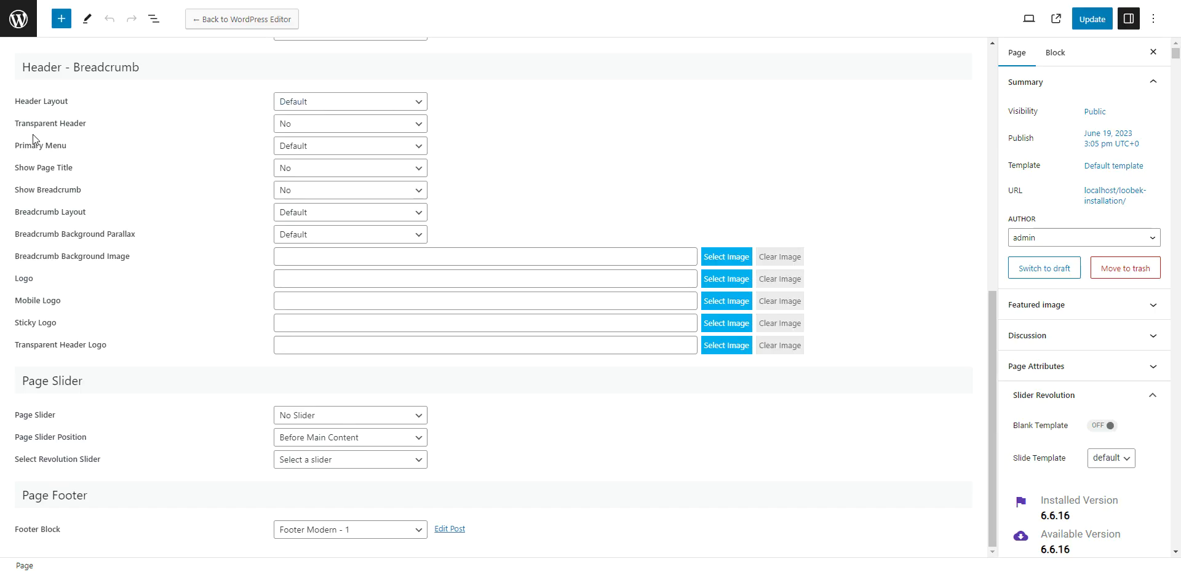
# Return to the WordPress page editor and inspect the Layout Fullwidth and Layout Style choices in Page Options, leaving both at Default.
pyautogui.scroll(5, 34, 140)
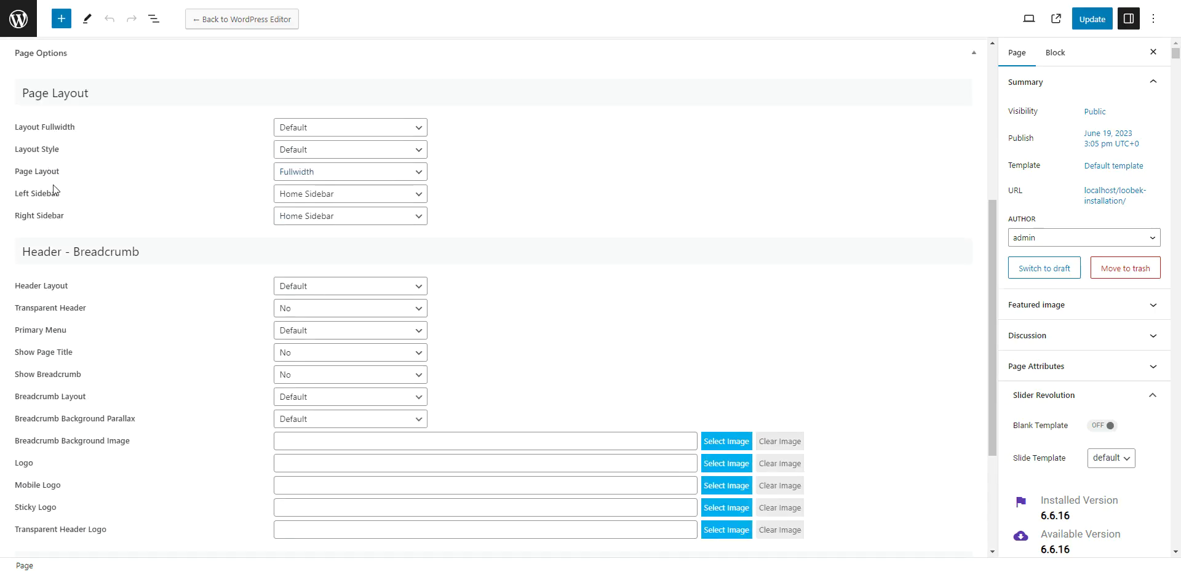
pyautogui.moveTo(29, 154); pyautogui.dragTo(135, 161)
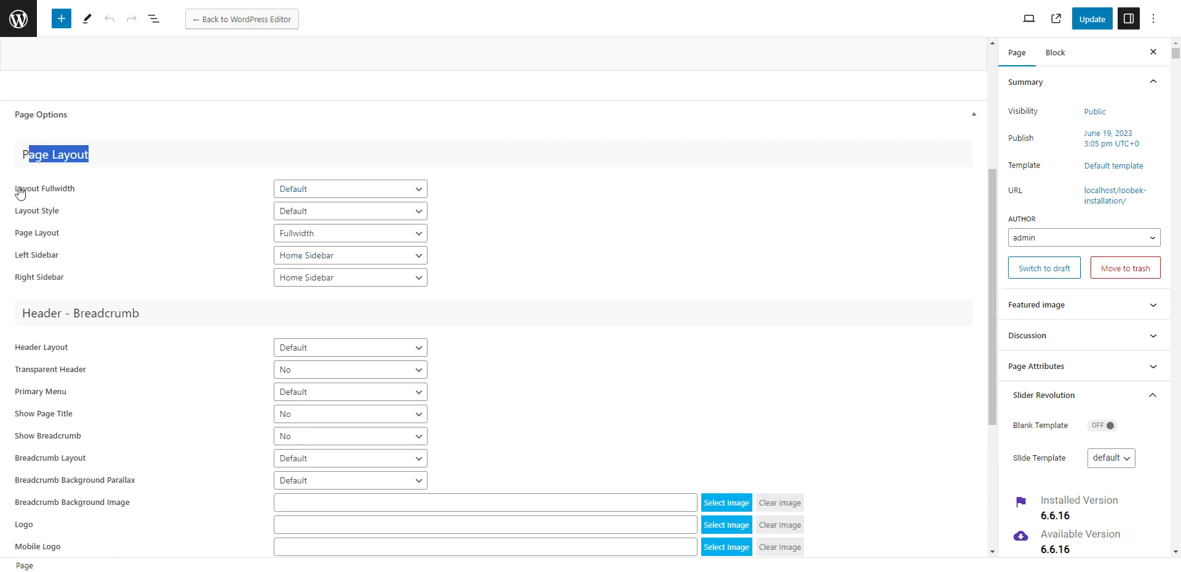
pyautogui.moveTo(13, 191); pyautogui.dragTo(135, 192)
pyautogui.click(373, 196)
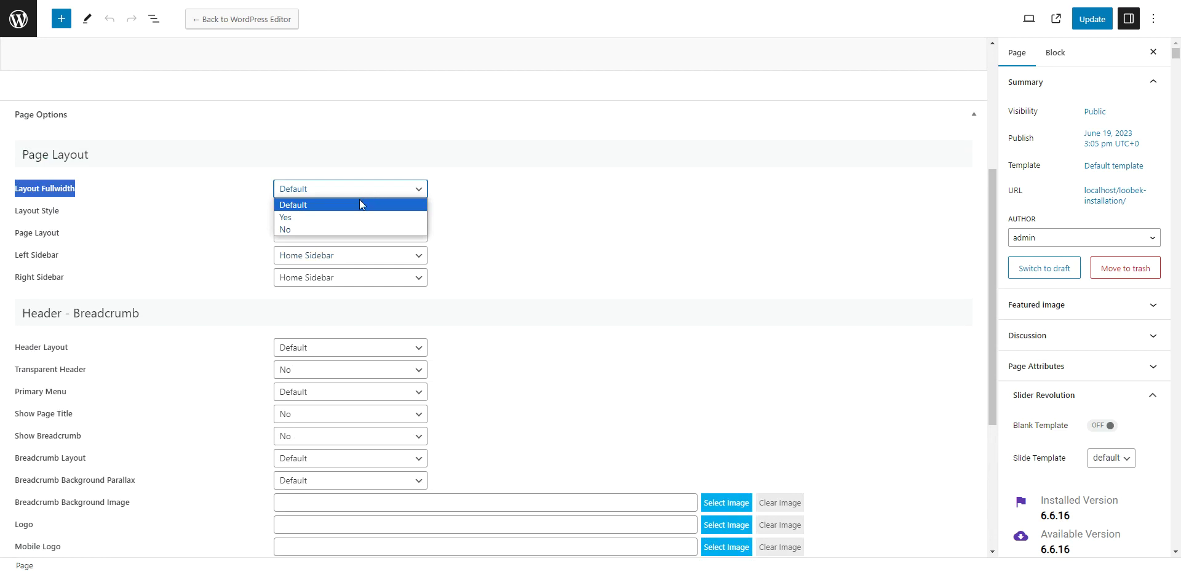
pyautogui.click(365, 190)
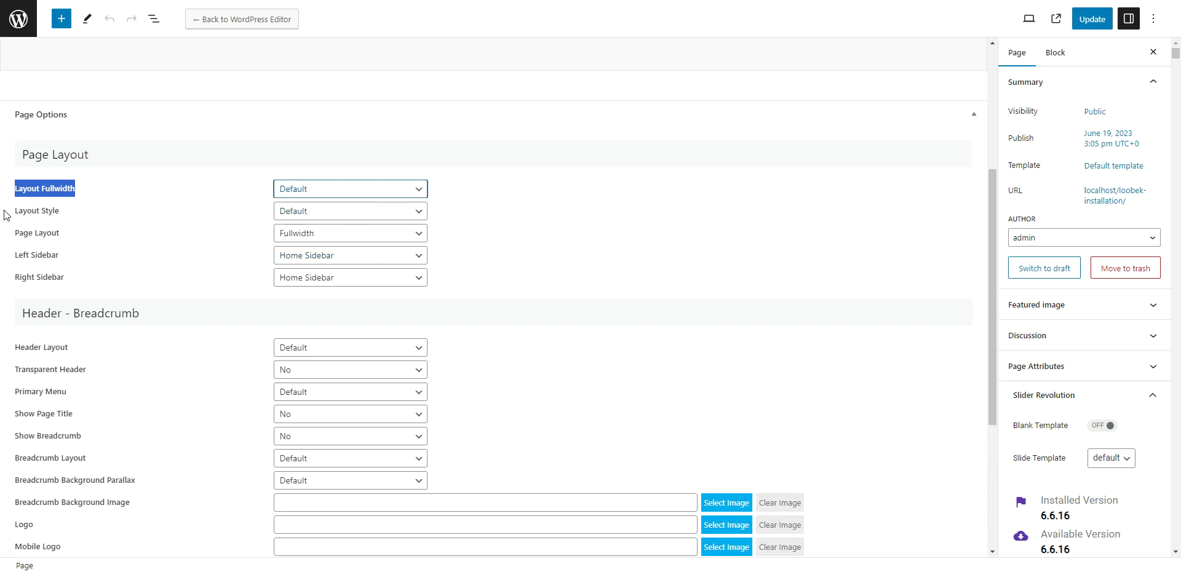
pyautogui.moveTo(7, 212); pyautogui.dragTo(158, 213)
pyautogui.click(307, 217)
pyautogui.click(307, 216)
pyautogui.click(636, 217)
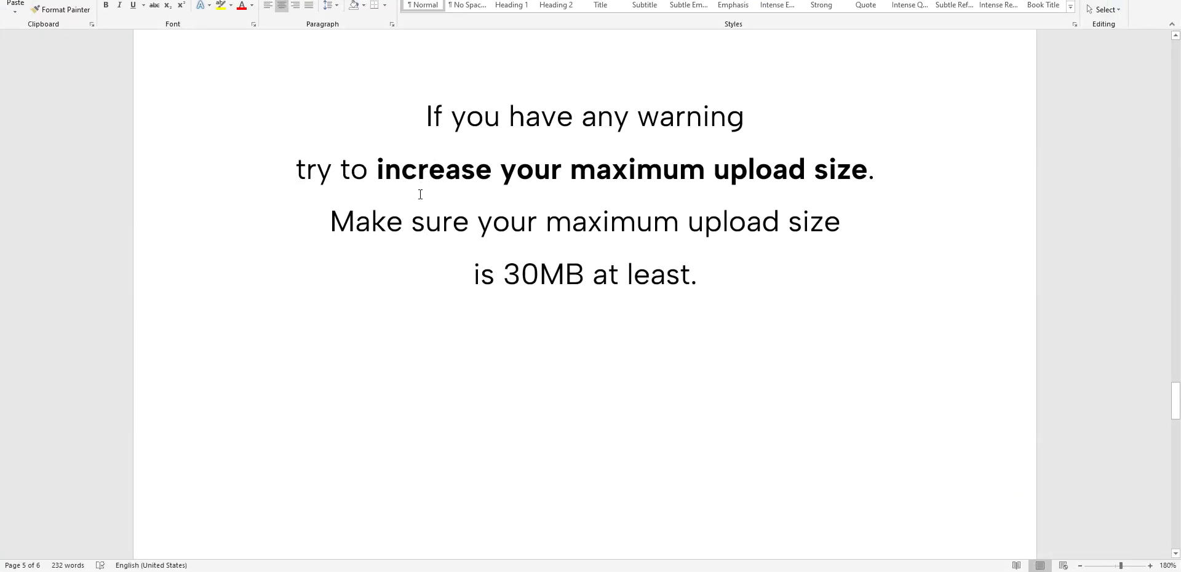
# Highlight the maximum upload size advice in the Word notes, and find the WordPress Installation notes in the online Loobek documentation.
pyautogui.moveTo(377, 172); pyautogui.dragTo(868, 175)
pyautogui.click(822, 425)
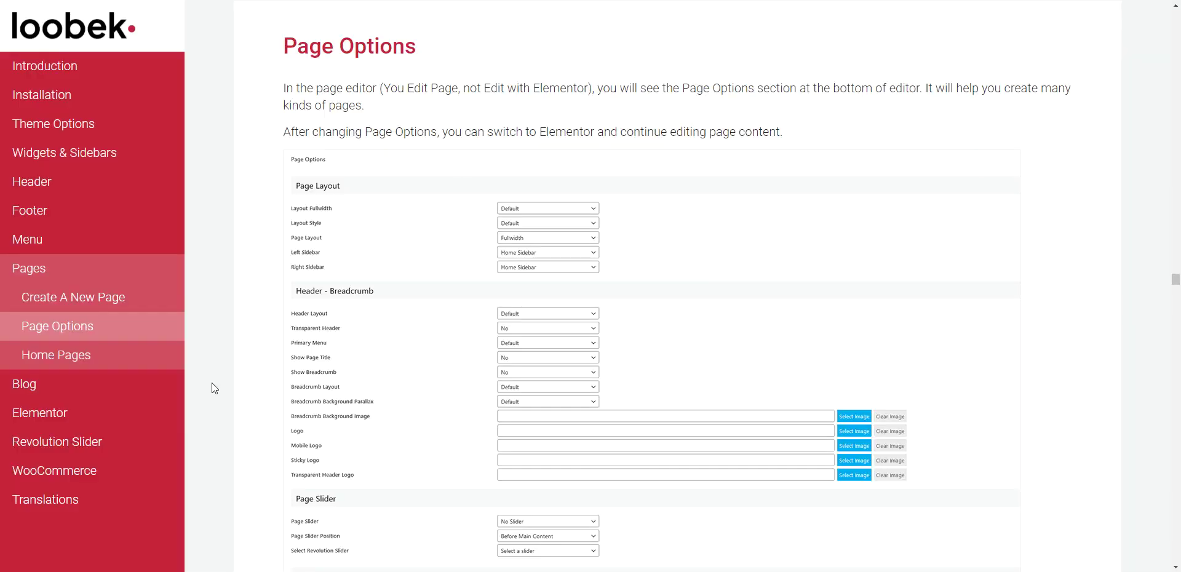
pyautogui.click(53, 123)
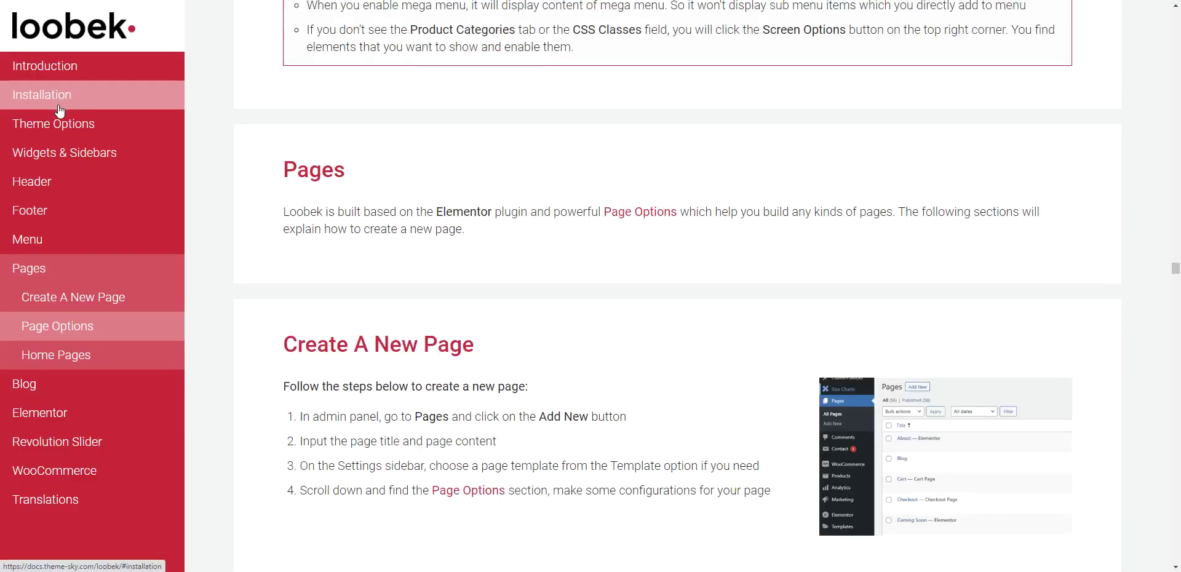
pyautogui.click(42, 95)
pyautogui.scroll(-5, 245, 237)
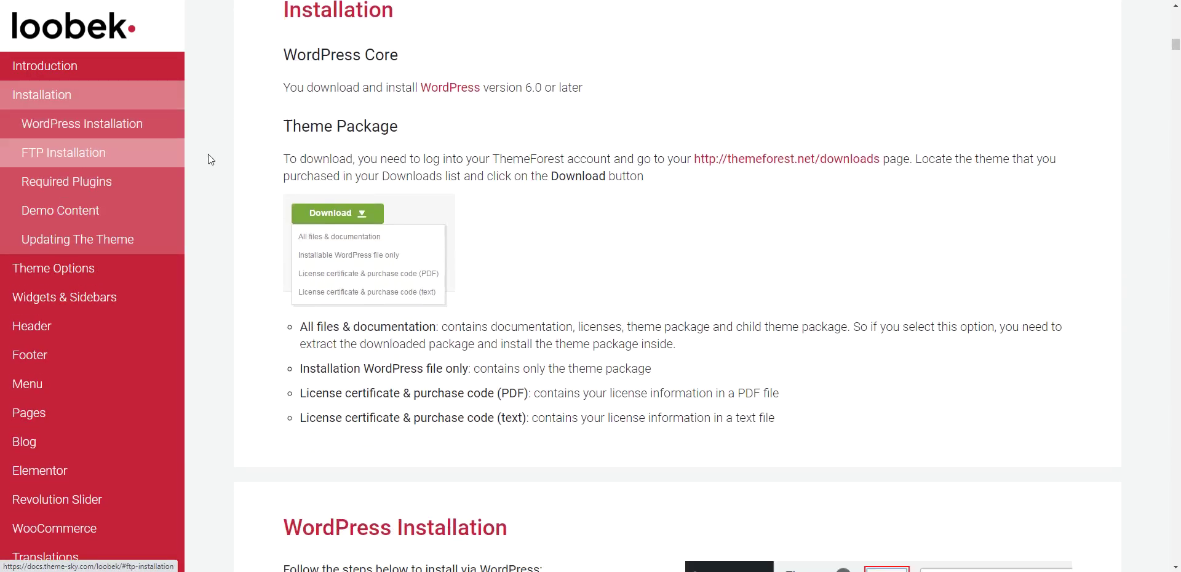
pyautogui.scroll(-7, 304, 290)
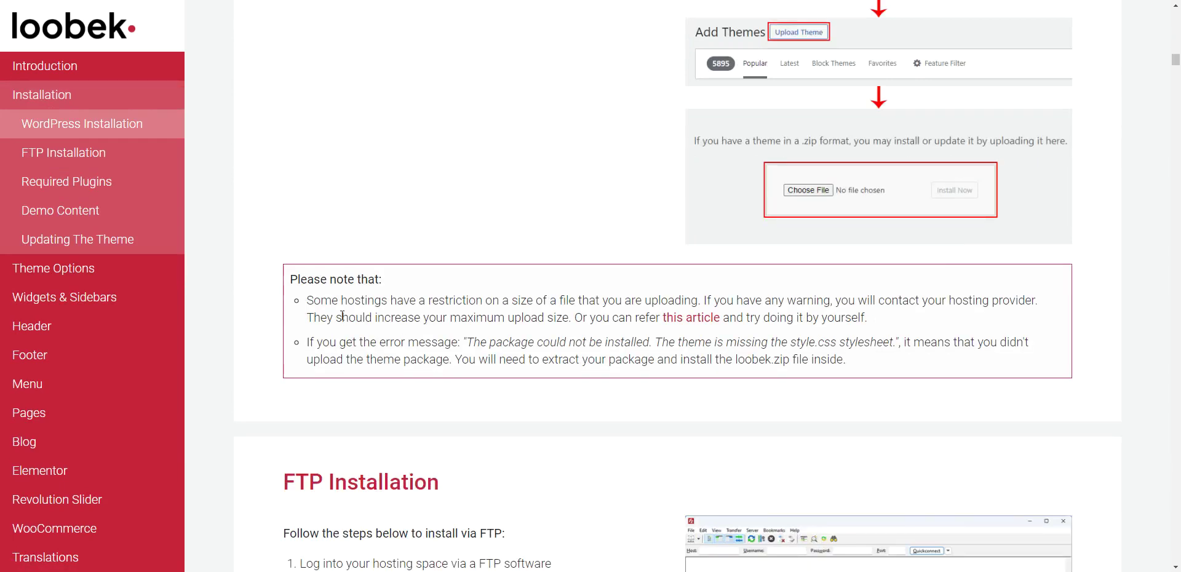
# Read the note on hosting upload size restrictions, highlighting the advice on the hosting provider and the reference article.
pyautogui.moveTo(313, 300); pyautogui.dragTo(691, 301)
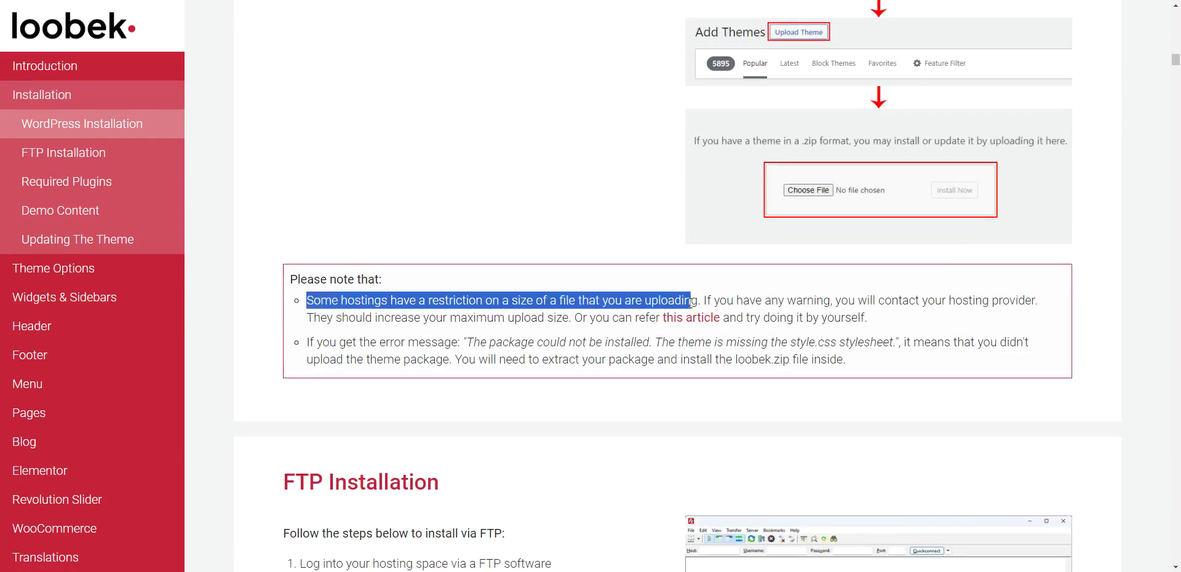
pyautogui.click(738, 301)
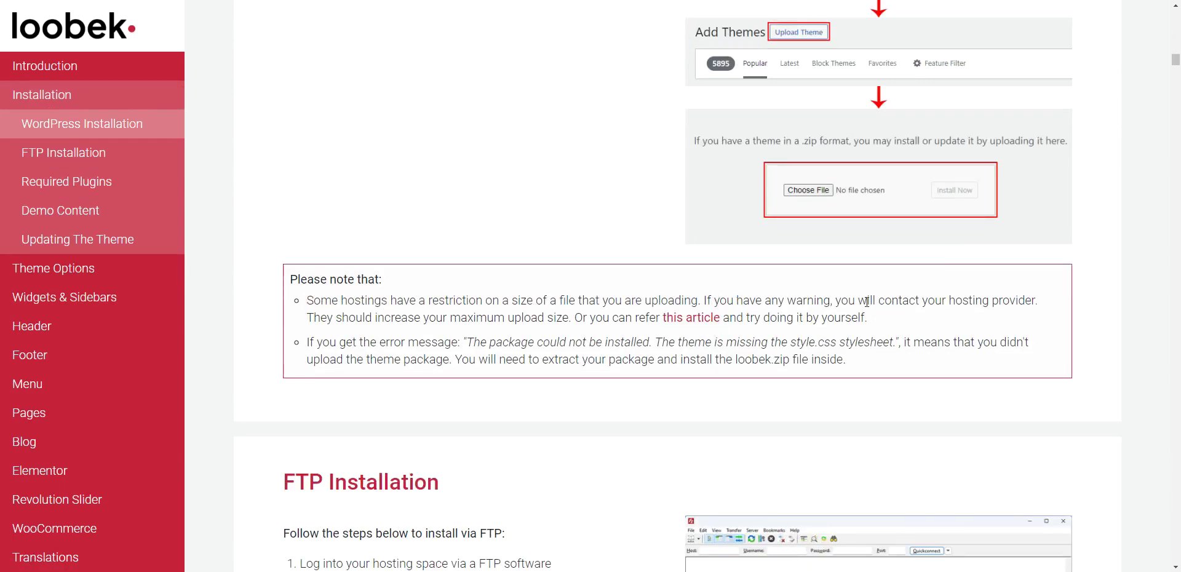
pyautogui.moveTo(838, 300); pyautogui.dragTo(1046, 305)
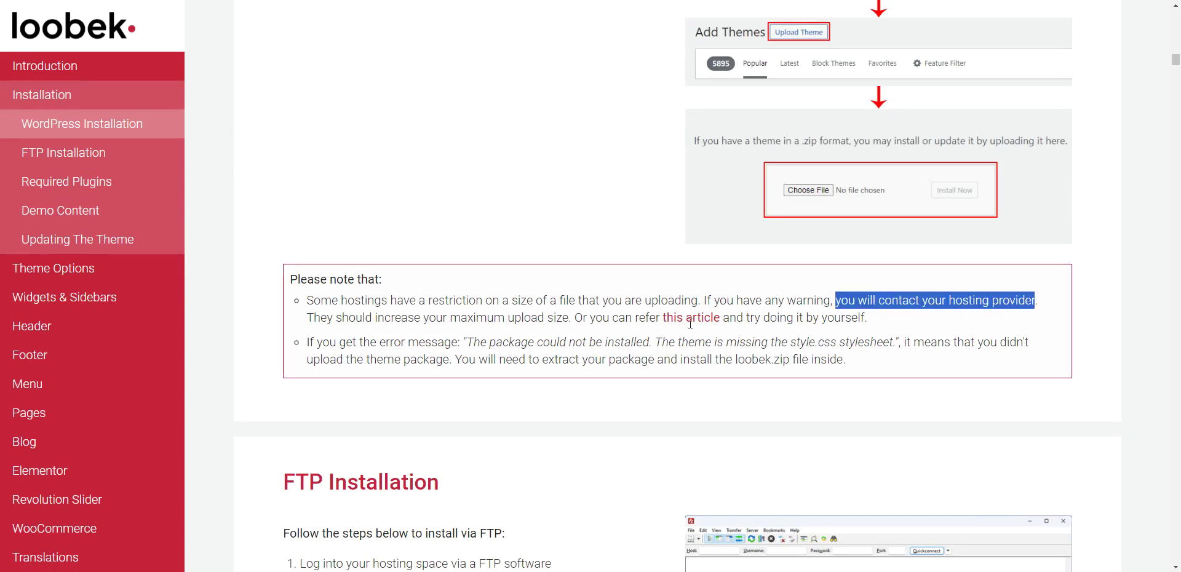
pyautogui.moveTo(577, 317); pyautogui.dragTo(879, 322)
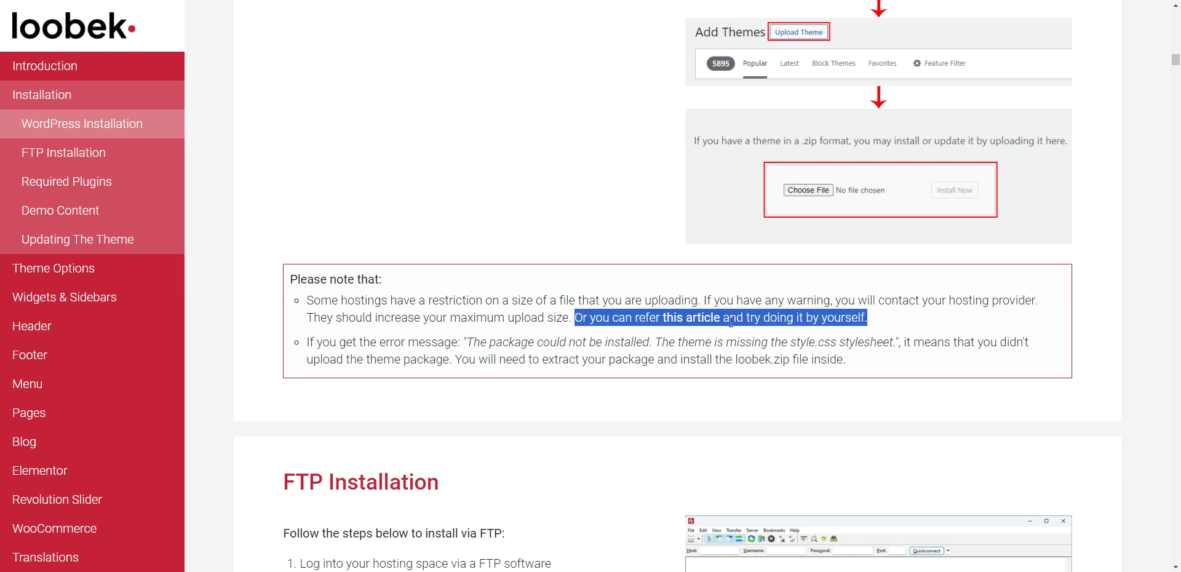
pyautogui.click(897, 328)
# Open the linked article on increasing the maximum file upload size separately from the documentation and read through its three methods.
pyautogui.rightClick(697, 323)
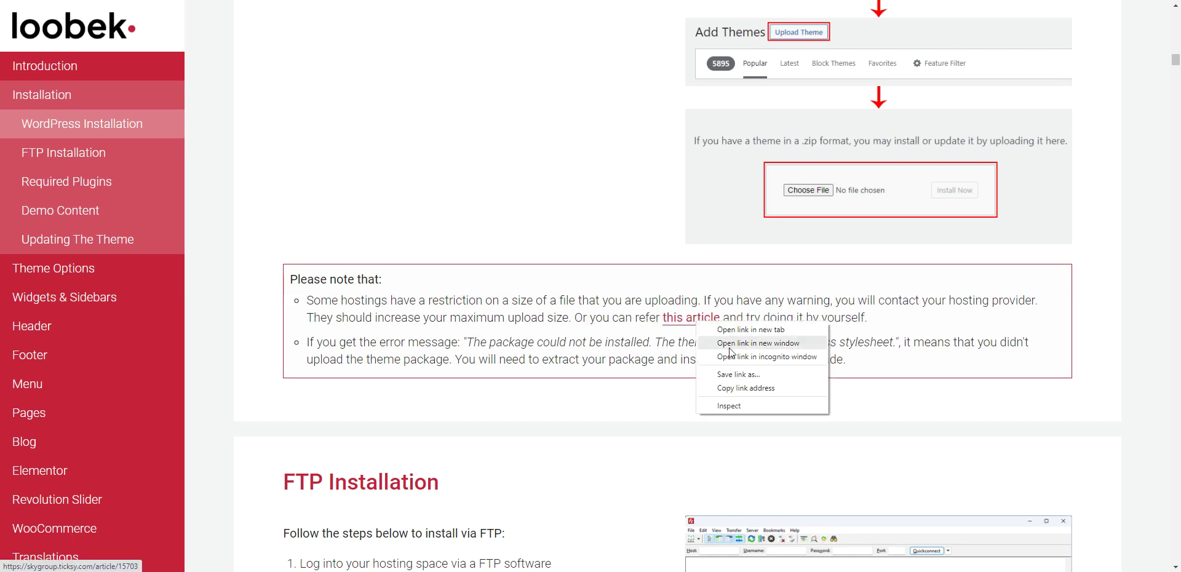
pyautogui.click(755, 341)
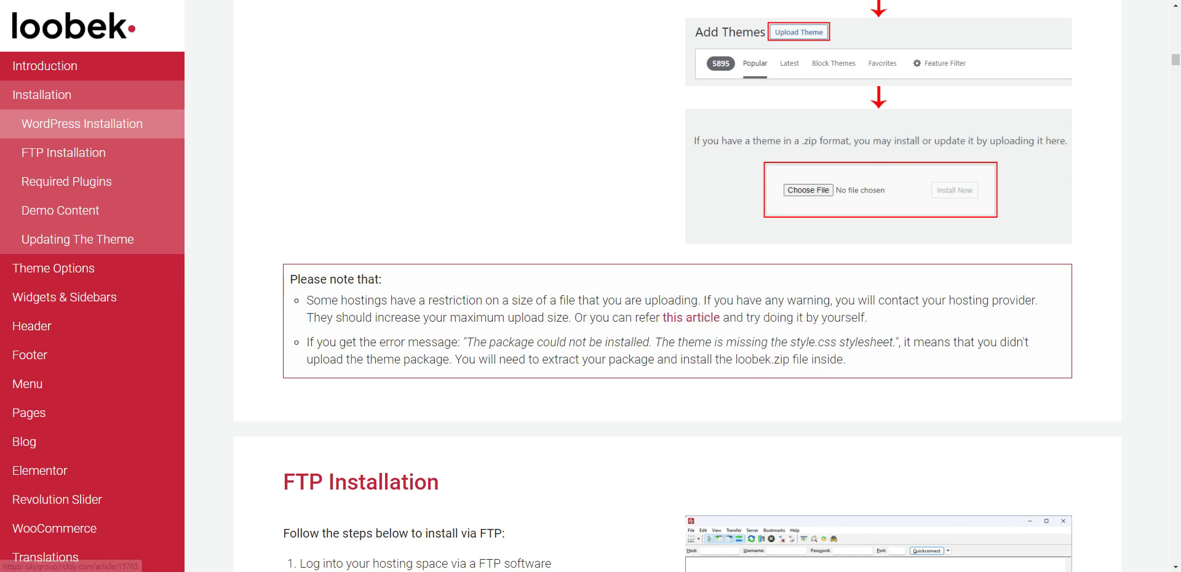
pyautogui.hotkey('ctrl', 'Tab')
pyautogui.moveTo(330, 206); pyautogui.dragTo(753, 206)
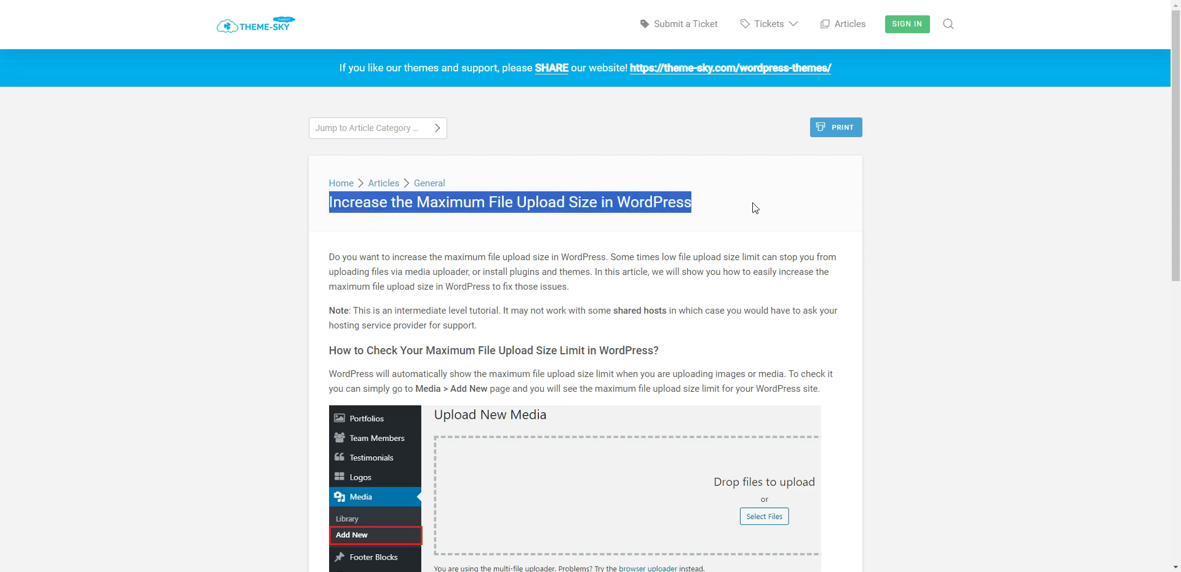
pyautogui.scroll(-4, 775, 357)
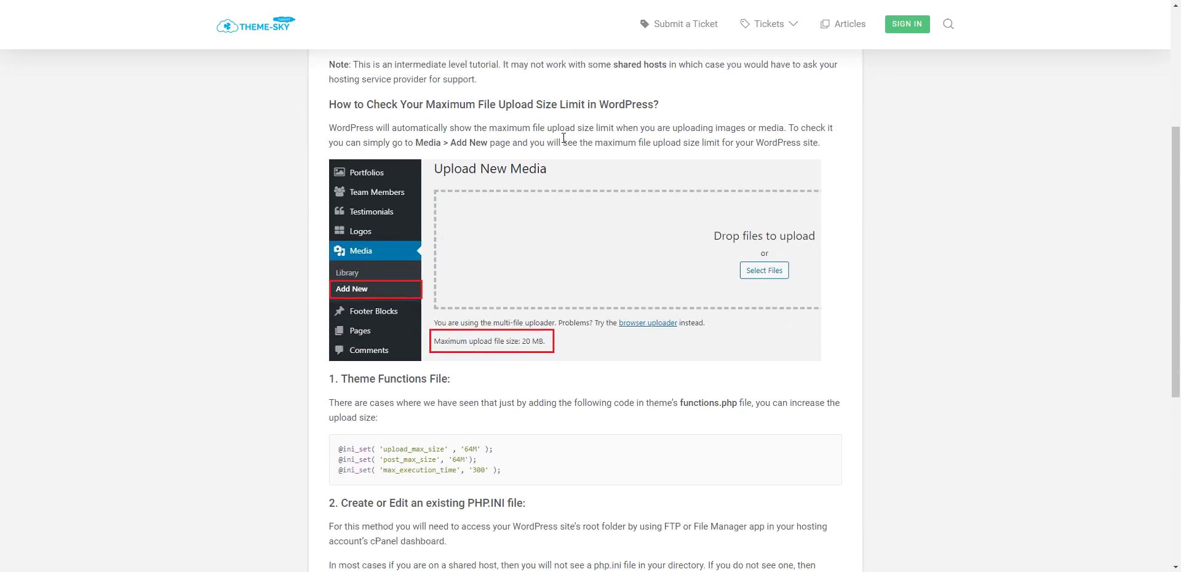
pyautogui.scroll(-6, 636, 417)
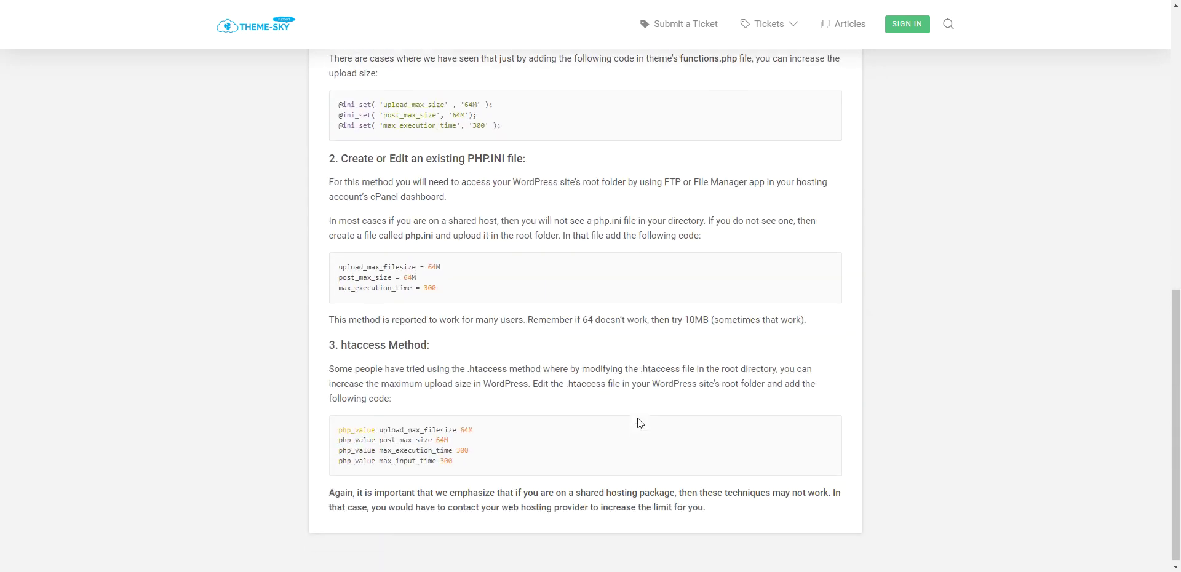